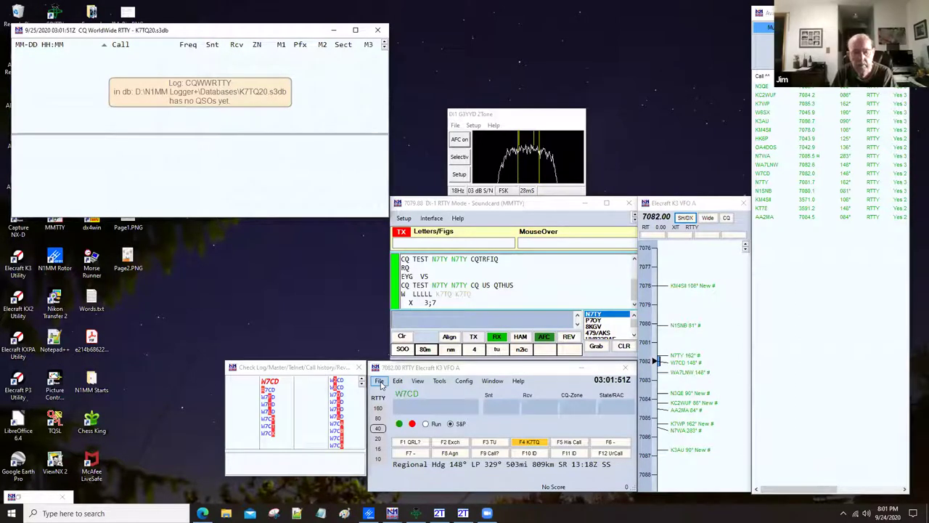
Step: Open the CQWWRTTY log in the current database and assign it the newest downloaded call history file, CQWWRTTY.TXT
{"action": "left_click", "coordinate": [379, 382]}
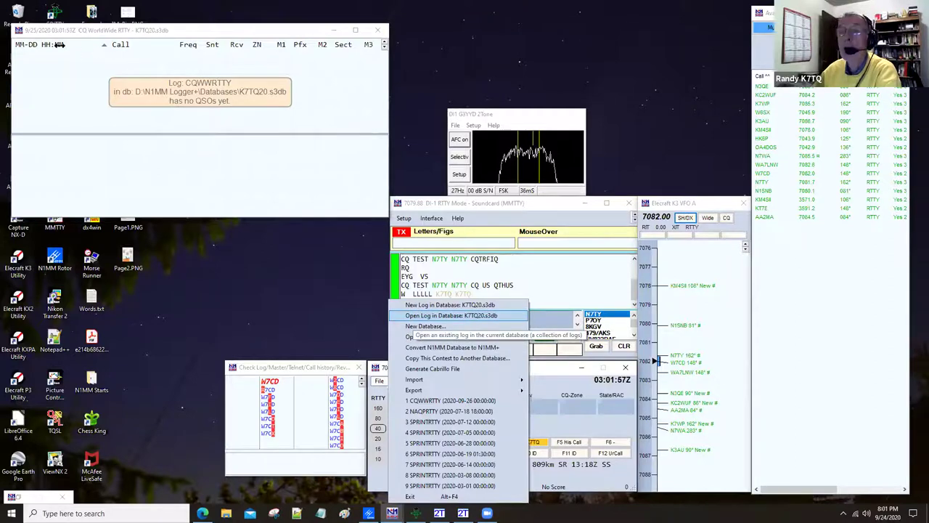
{"action": "key", "text": "Return"}
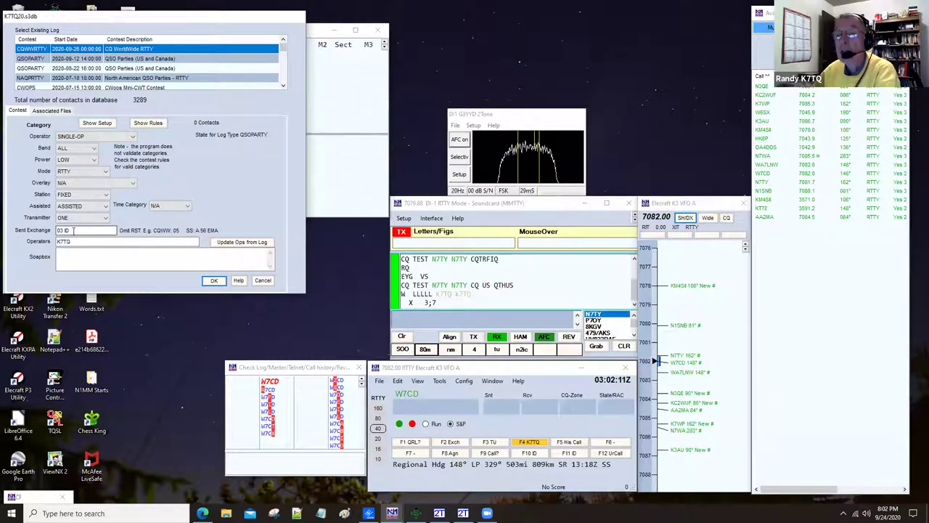
{"action": "left_click", "coordinate": [51, 111]}
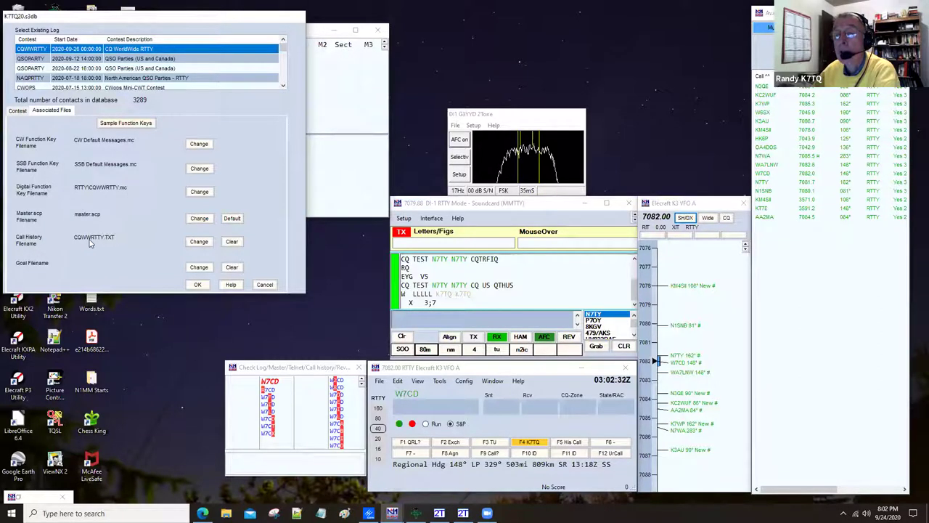
{"action": "left_click", "coordinate": [197, 242]}
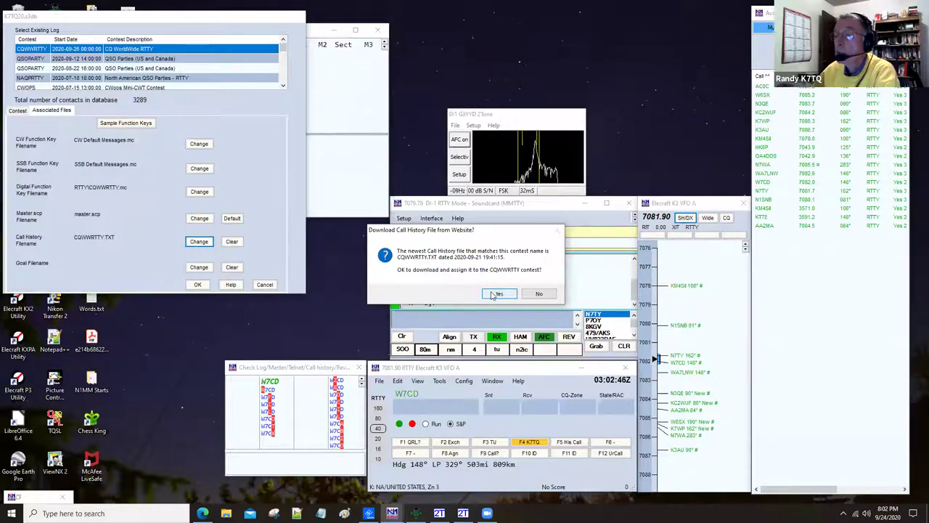
{"action": "left_click", "coordinate": [492, 294]}
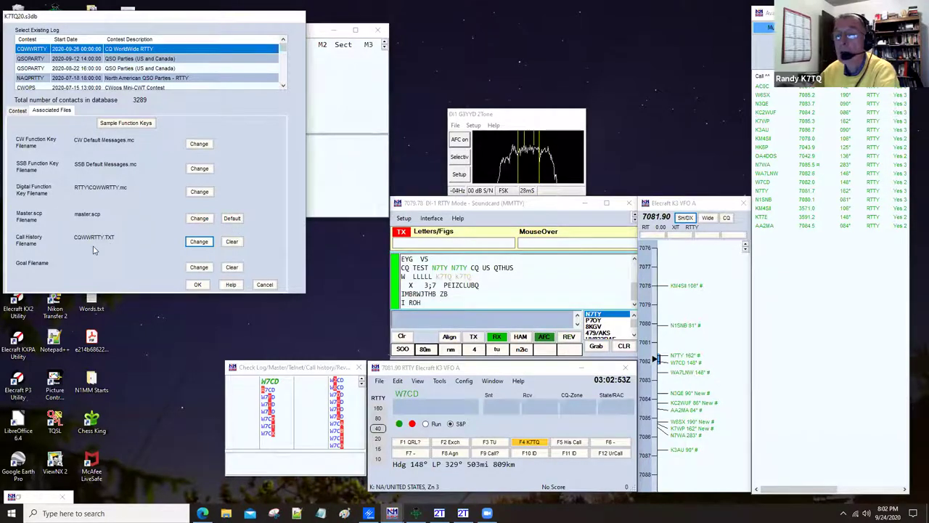
{"action": "left_click", "coordinate": [196, 285]}
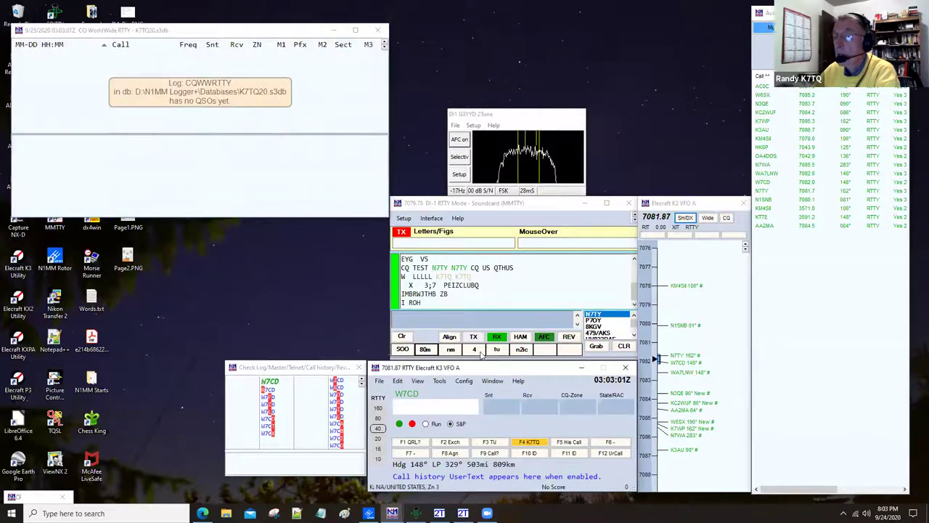
Step: View the incoming cluster spots in the Telnet window and set its bandmap DX spot timeout filter to 5 minutes
{"action": "left_click", "coordinate": [492, 381]}
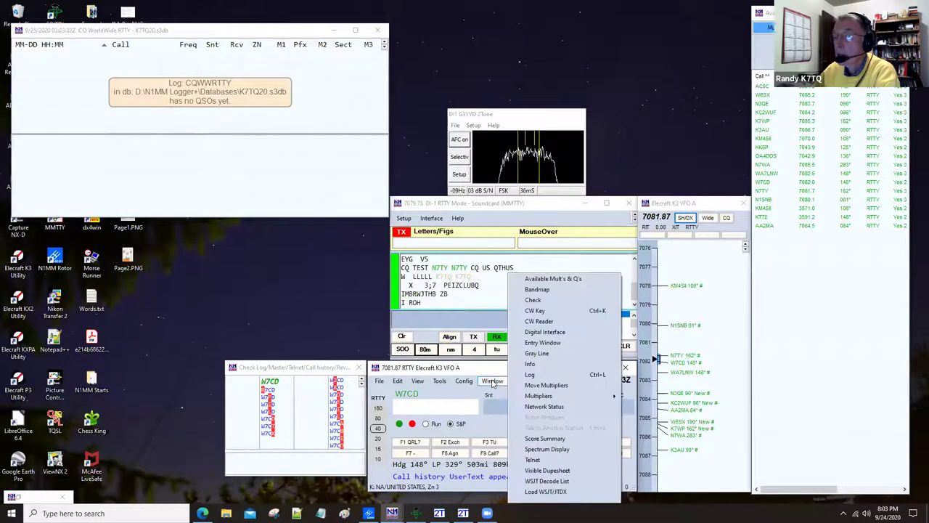
{"action": "left_click", "coordinate": [537, 459]}
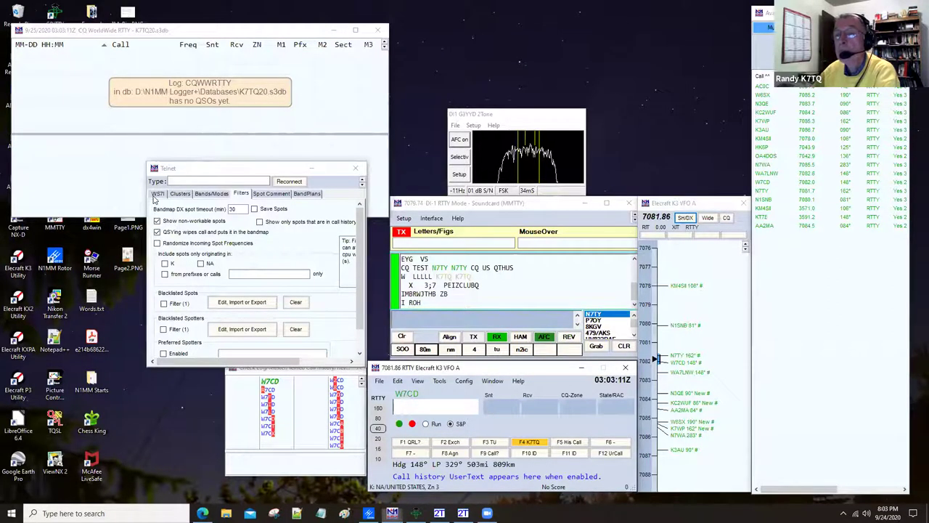
{"action": "left_click", "coordinate": [153, 196]}
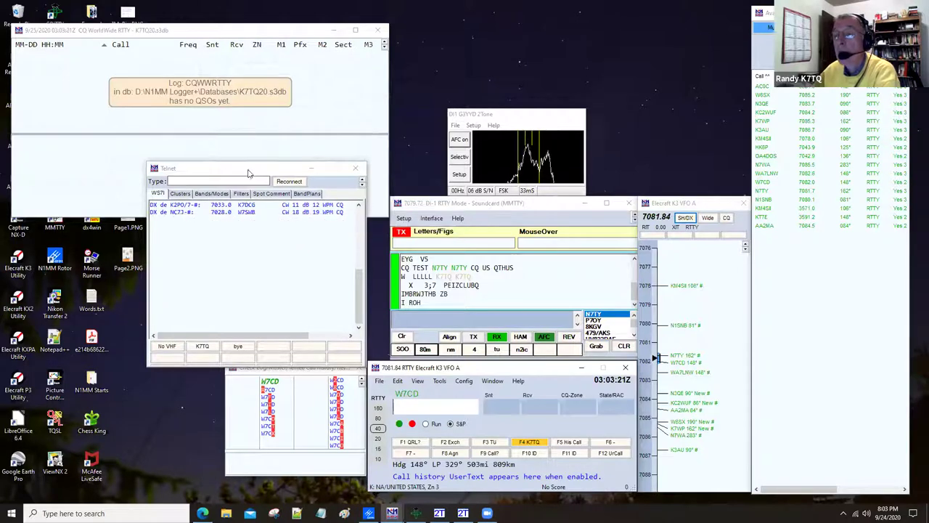
{"action": "left_click", "coordinate": [240, 193]}
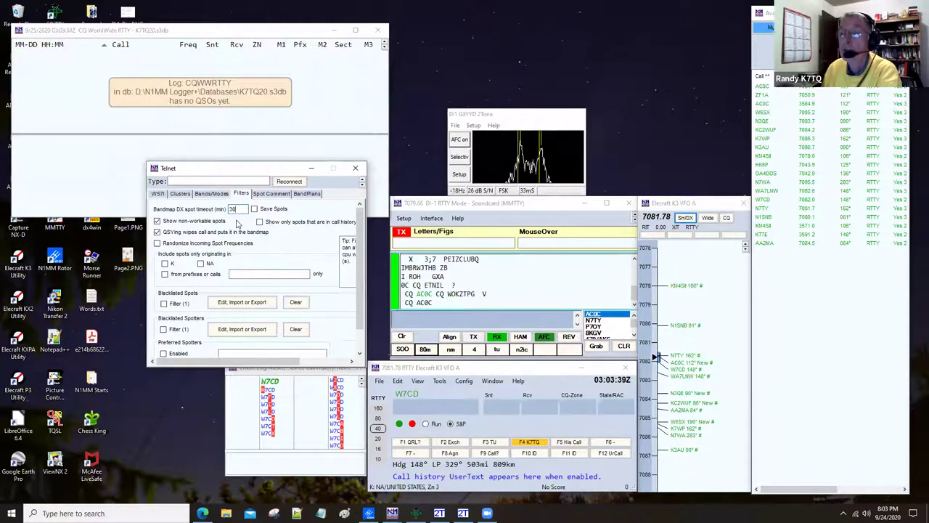
{"action": "key", "text": "BackSpace"}
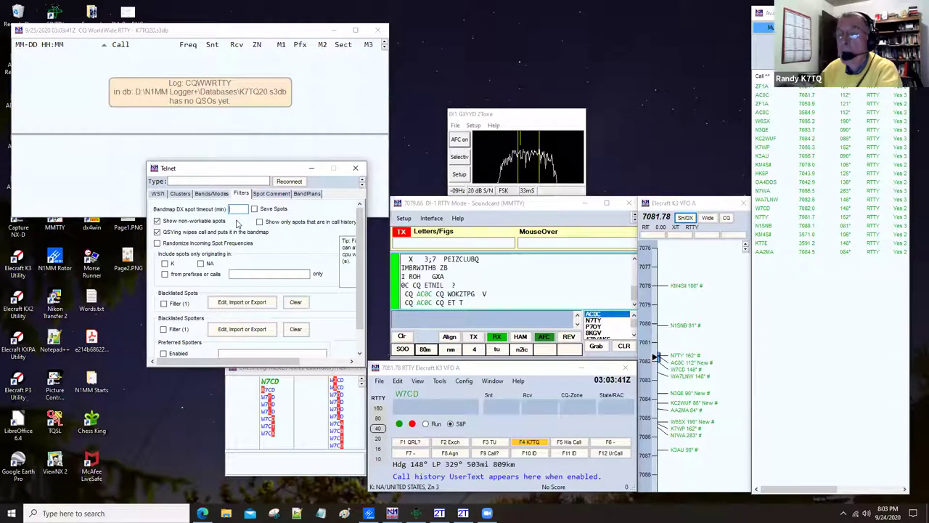
{"action": "type", "text": "5"}
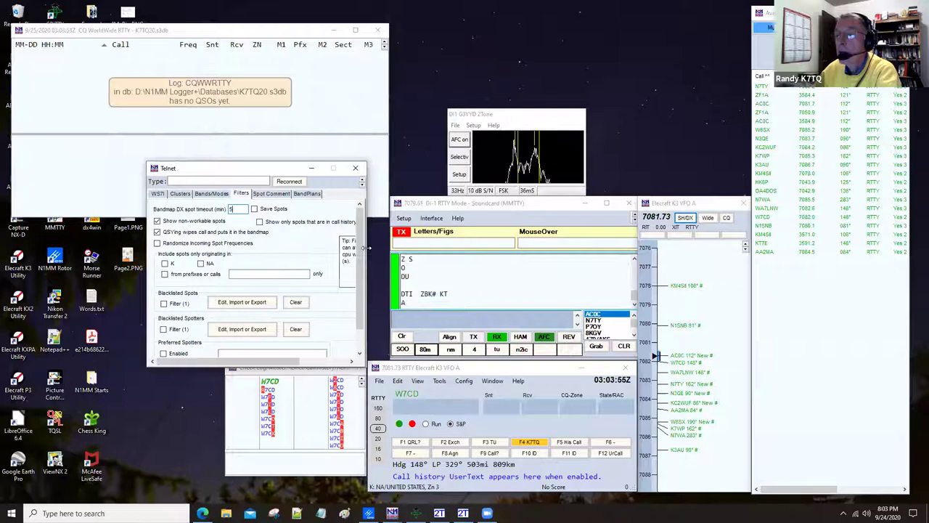
{"action": "key", "text": "Return"}
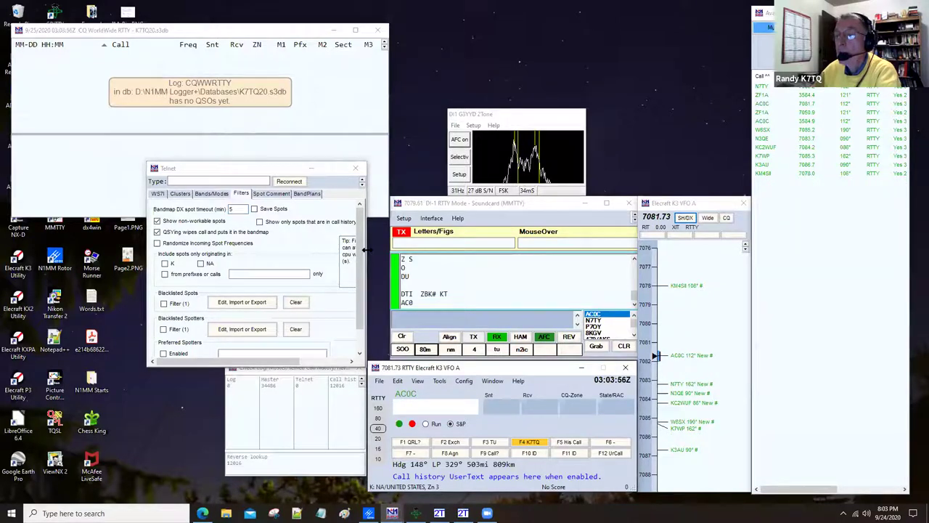
Step: Widen the Telnet window to read the filtering tip, restore its width and close it
{"action": "left_click_drag", "start_coordinate": [455, 248], "coordinate": [453, 247]}
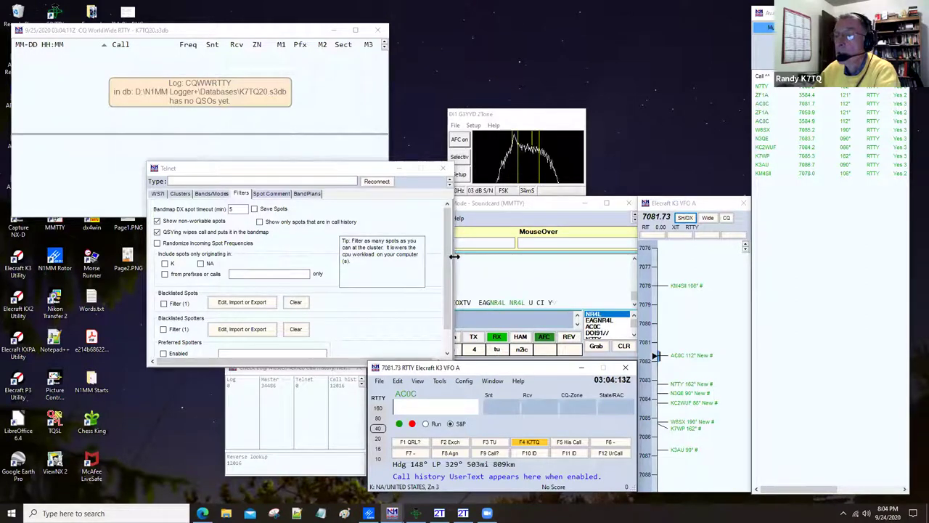
{"action": "left_click", "coordinate": [453, 256]}
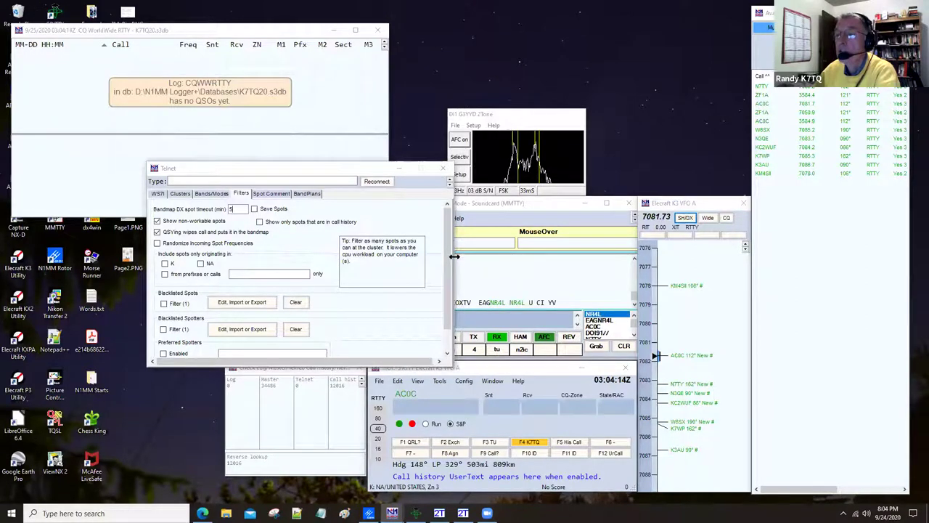
{"action": "left_click_drag", "start_coordinate": [453, 256], "coordinate": [368, 256]}
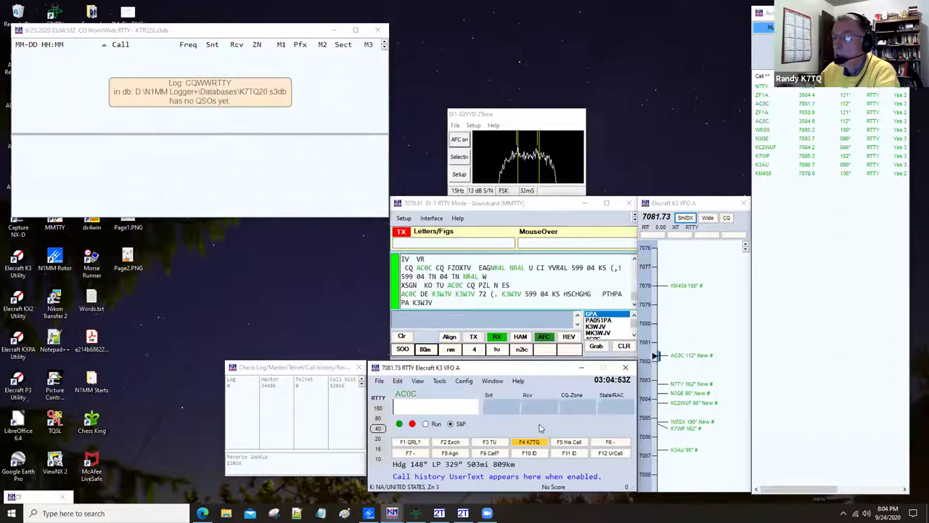
Step: Show the action button row in the entry window, and hide it again
{"action": "right_click", "coordinate": [539, 428]}
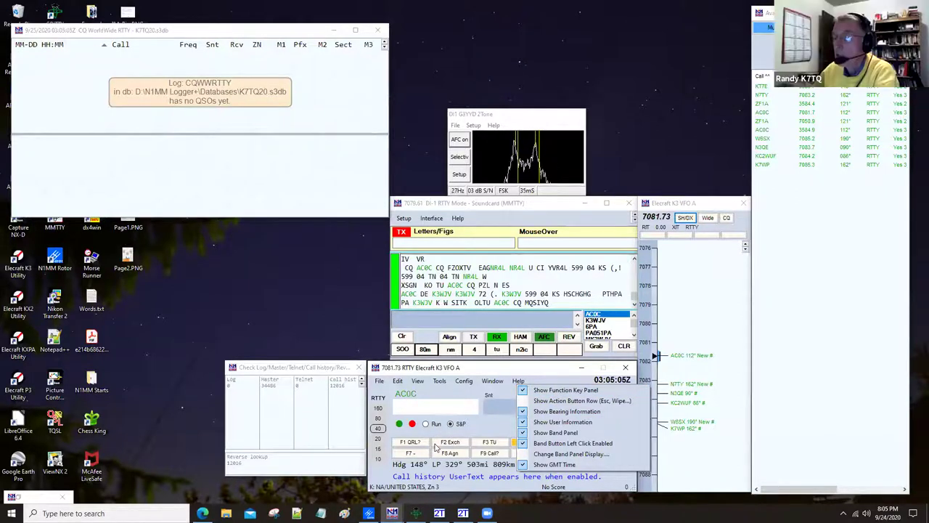
{"action": "left_click", "coordinate": [524, 402]}
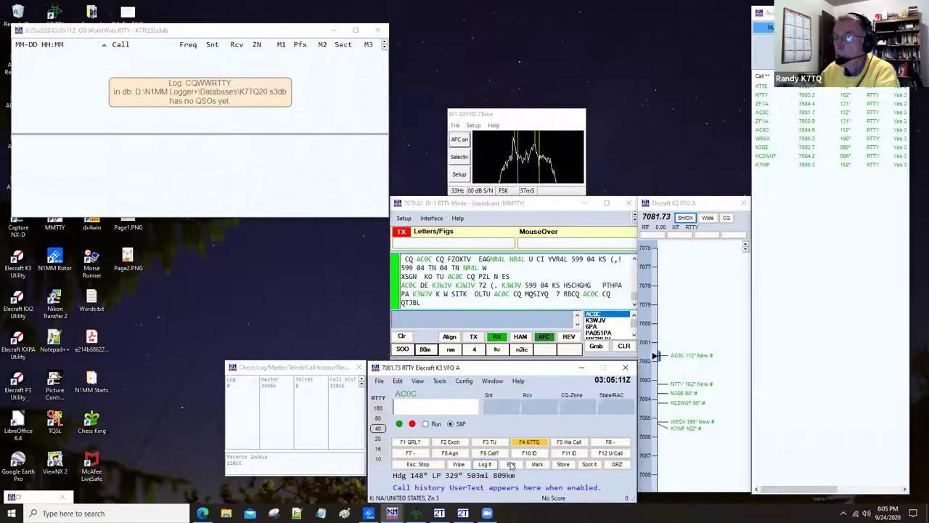
{"action": "right_click", "coordinate": [536, 427]}
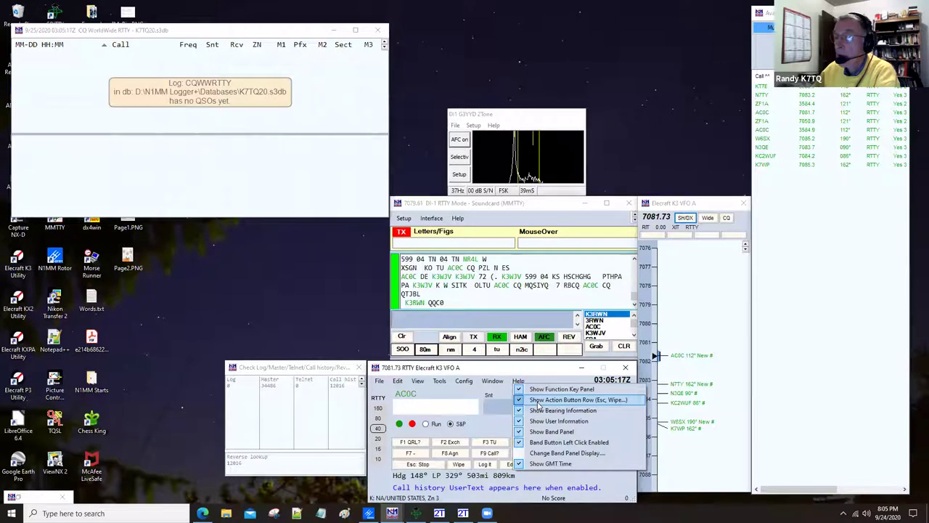
{"action": "left_click", "coordinate": [537, 401]}
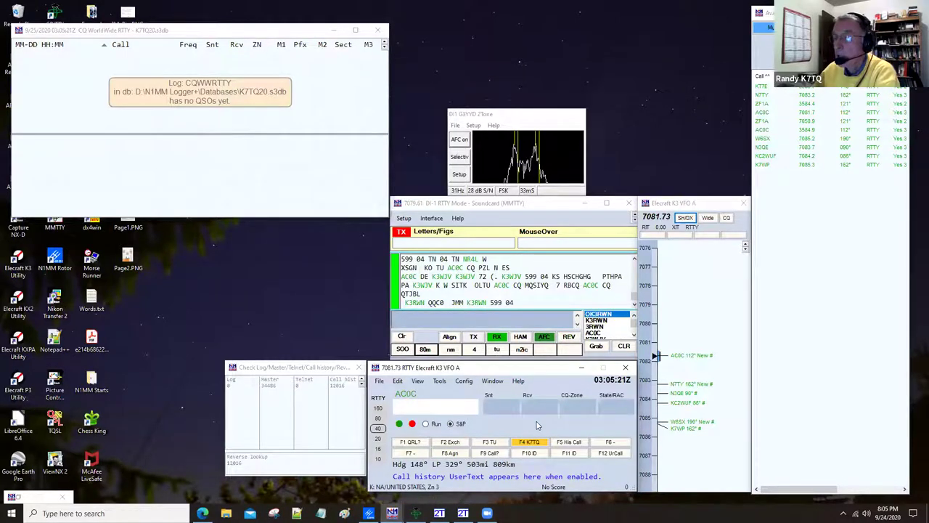
Step: Load AC0C from the call frame into the entry window with its prefilled exchange, and wipe the entry
{"action": "right_click", "coordinate": [537, 427]}
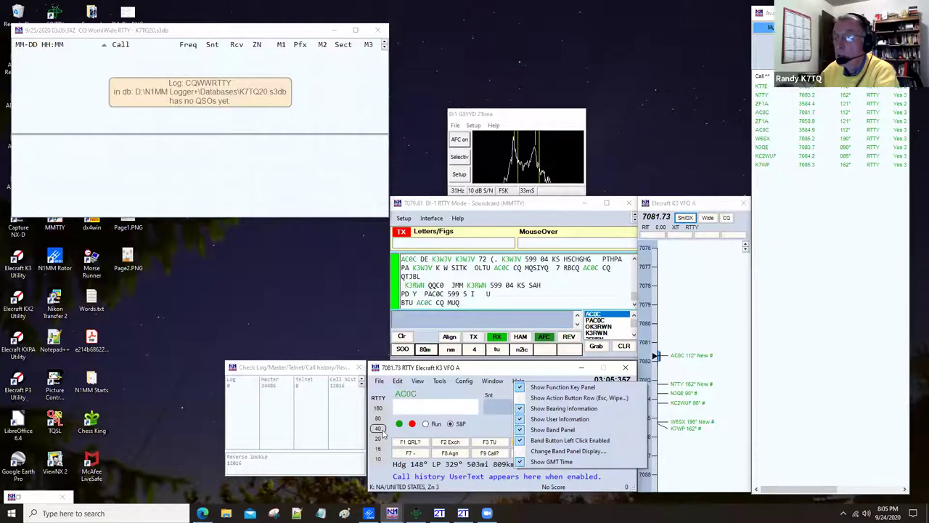
{"action": "left_click", "coordinate": [438, 396]}
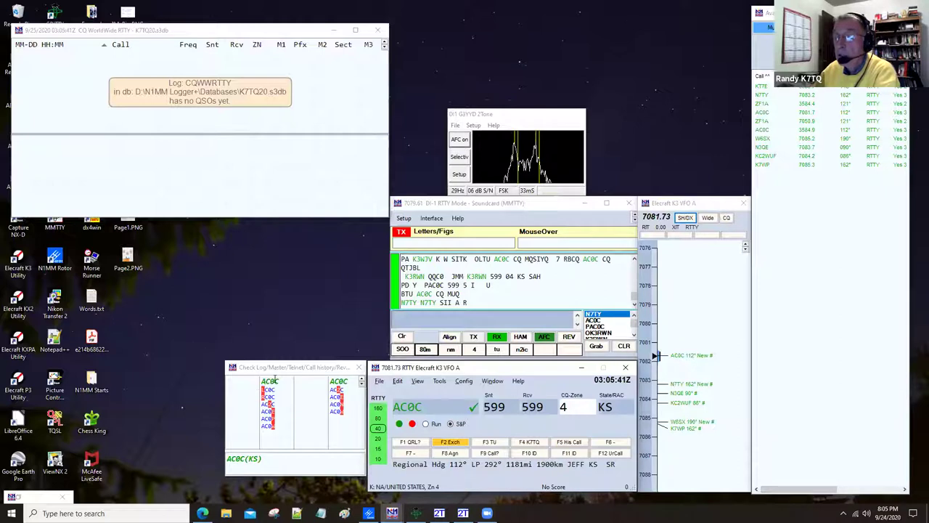
{"action": "key", "text": "alt+w"}
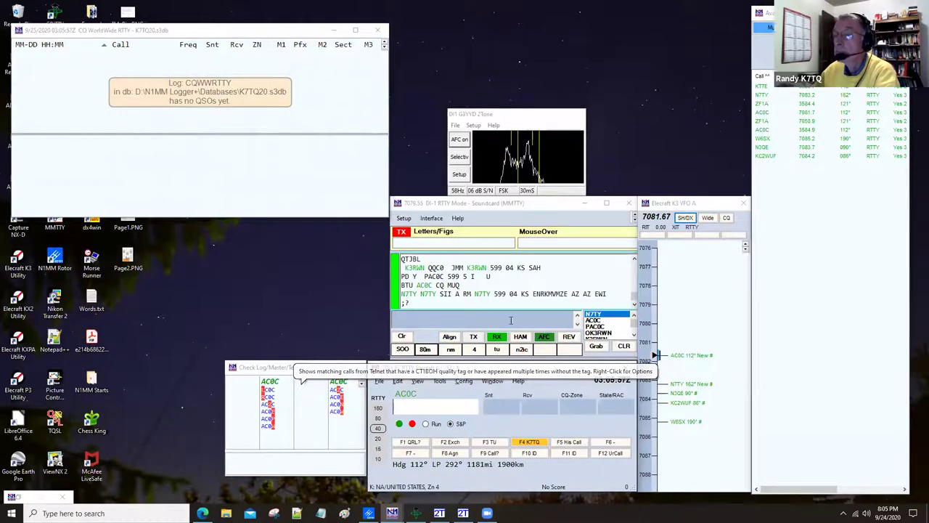
{"action": "mouse_move", "coordinate": [481, 262]}
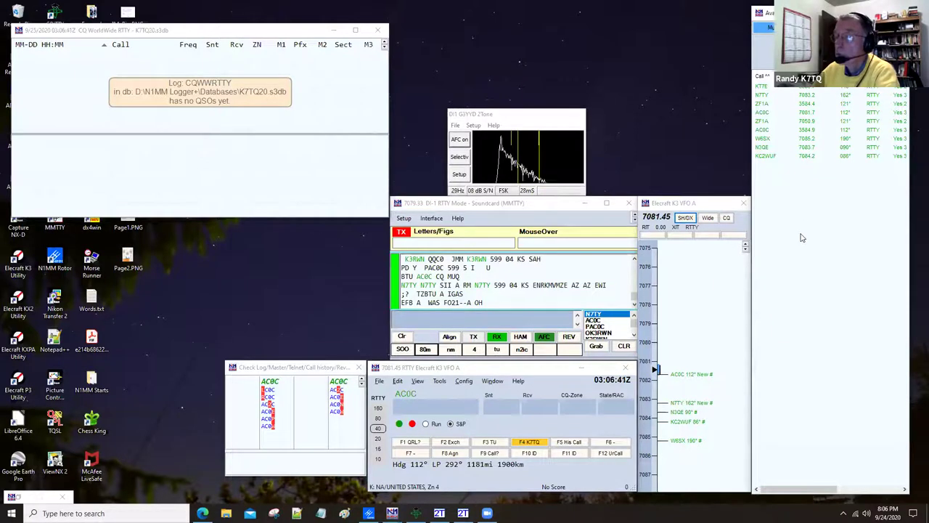
{"action": "left_click", "coordinate": [492, 387]}
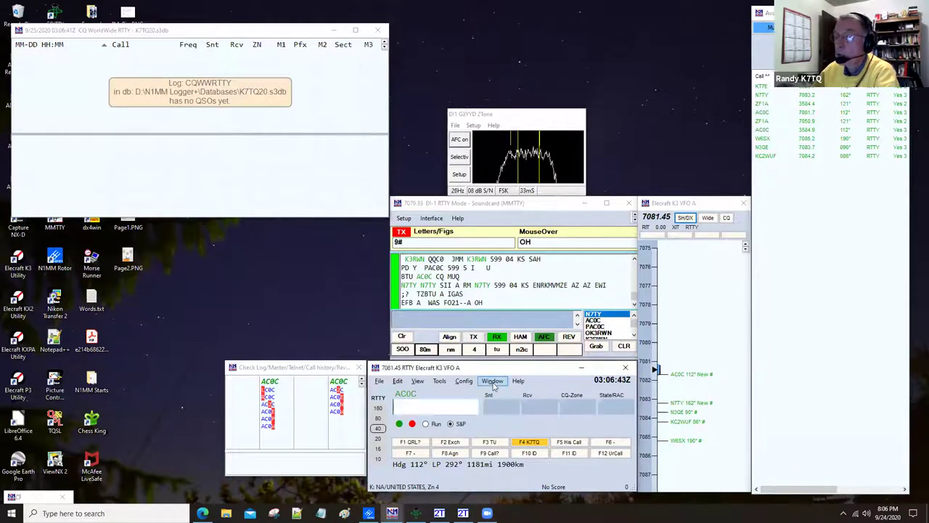
{"action": "left_click", "coordinate": [492, 381]}
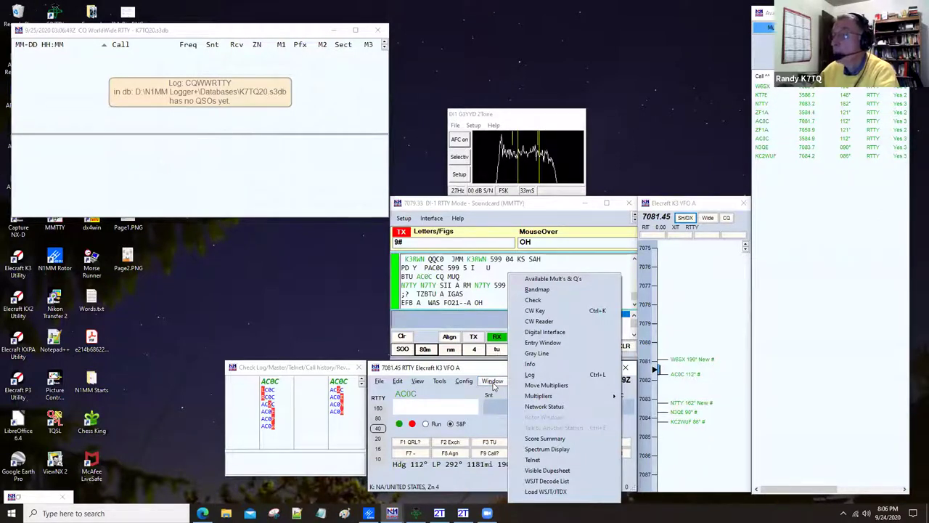
{"action": "left_click", "coordinate": [343, 322]}
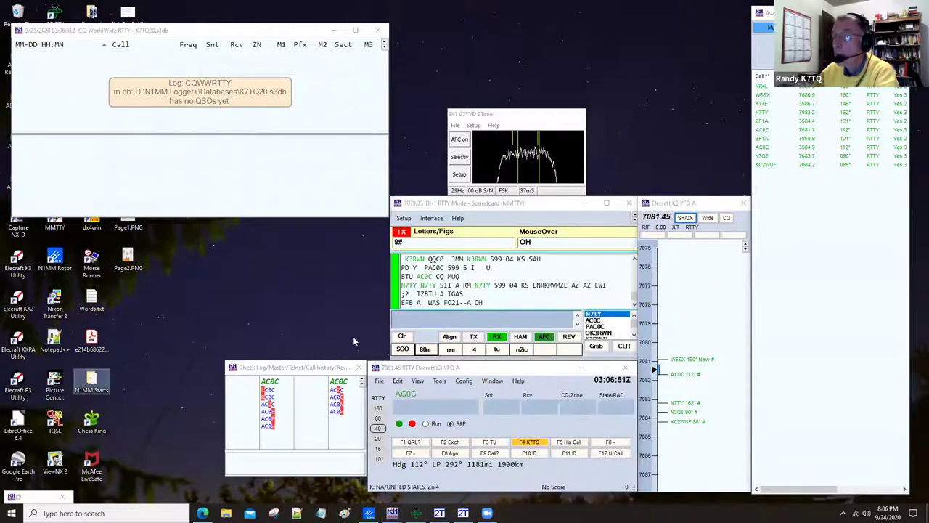
Step: Try to switch to the 80 m band by entering 80 in the entry window's call sign field
{"action": "left_click", "coordinate": [451, 403]}
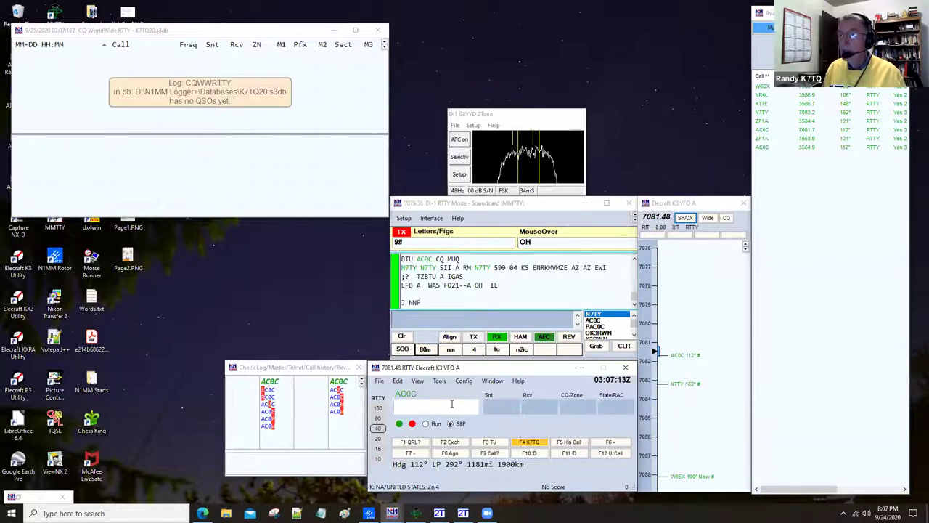
{"action": "type", "text": "8"}
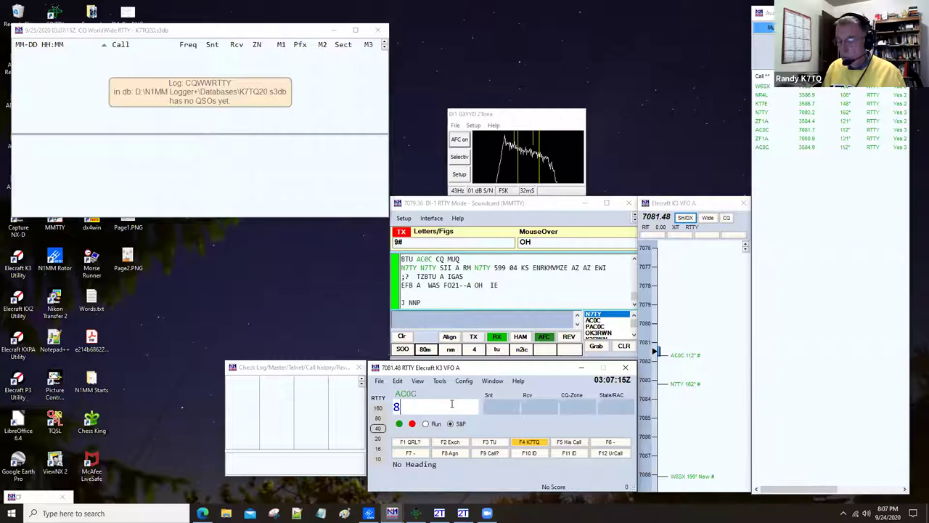
{"action": "type", "text": "0"}
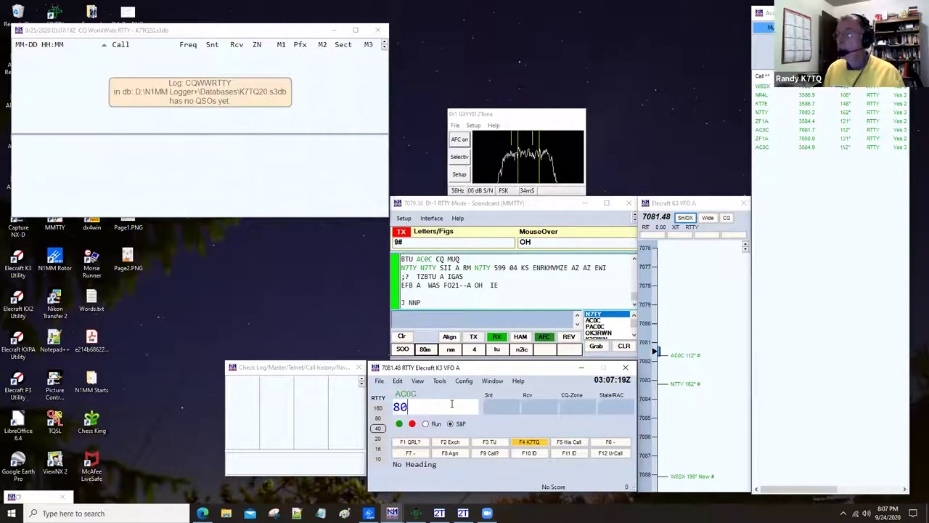
{"action": "key", "text": "Return"}
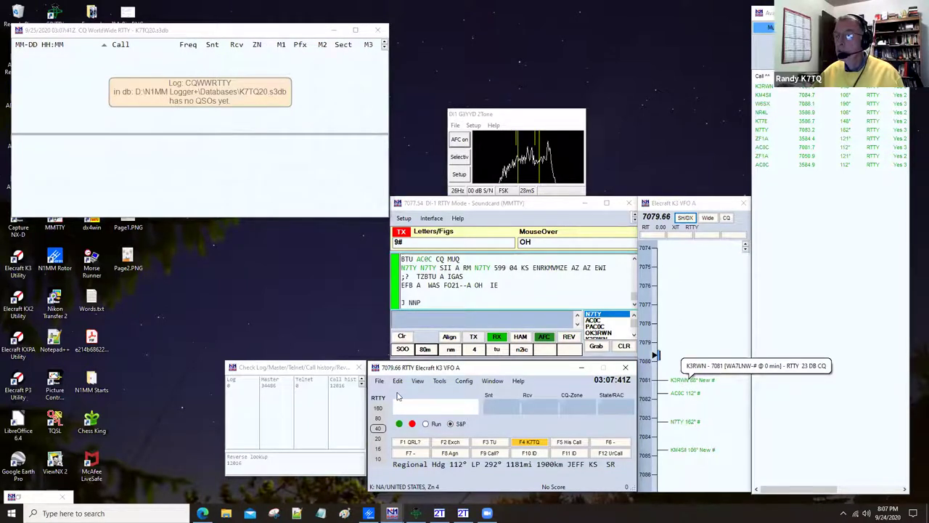
{"action": "key", "text": "ctrl+Up"}
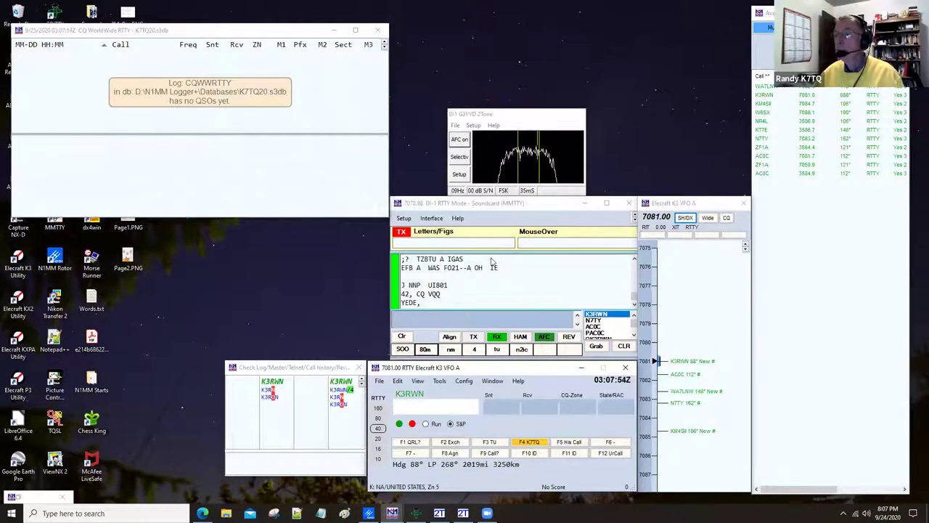
{"action": "left_click", "coordinate": [688, 366]}
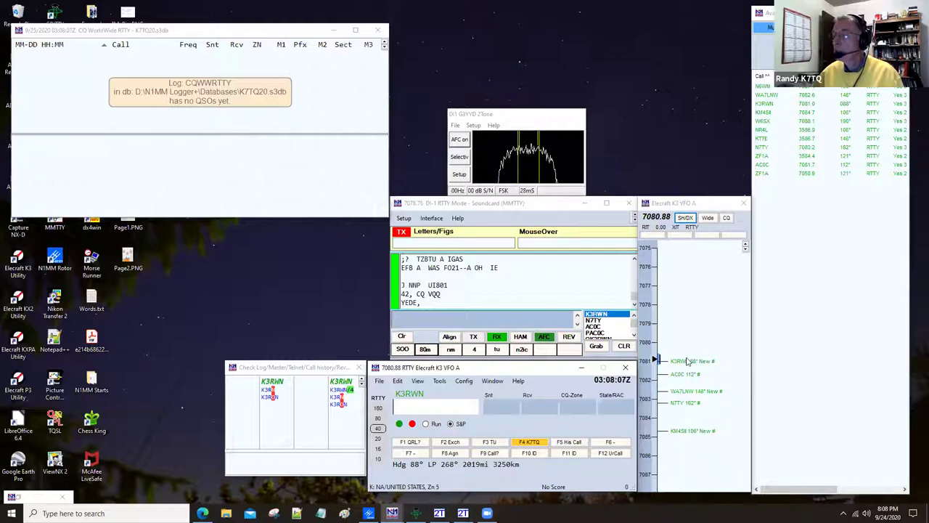
{"action": "mouse_move", "coordinate": [688, 362]}
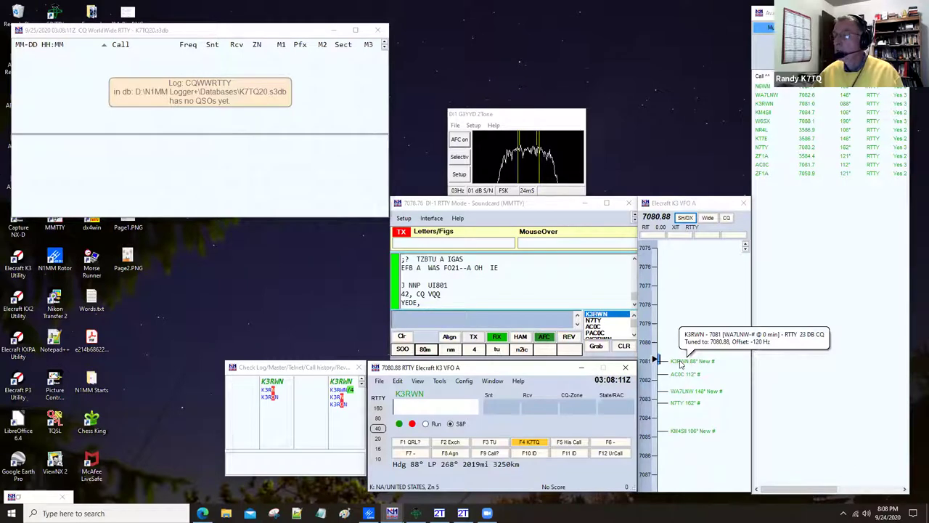
{"action": "left_click", "coordinate": [682, 378]}
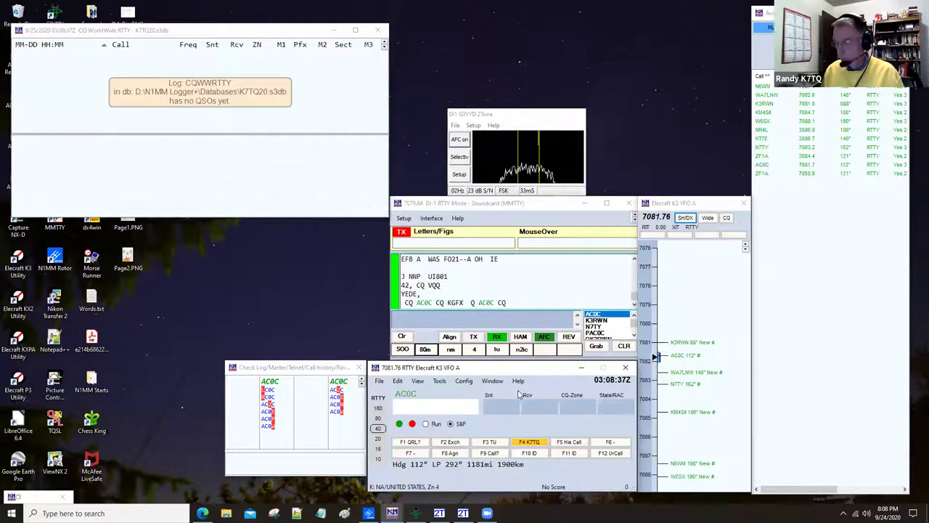
{"action": "type", "text": "AC0C"}
{"action": "key", "text": "Return"}
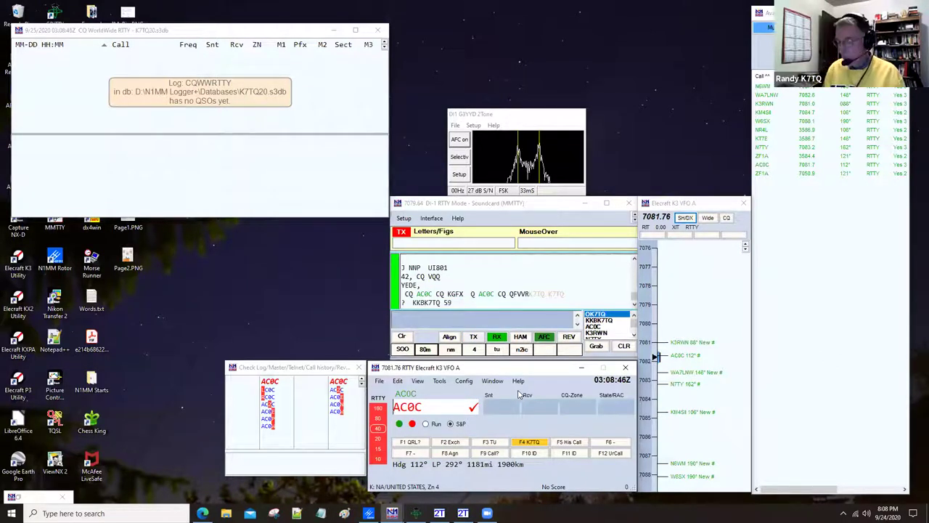
{"action": "key", "text": "space"}
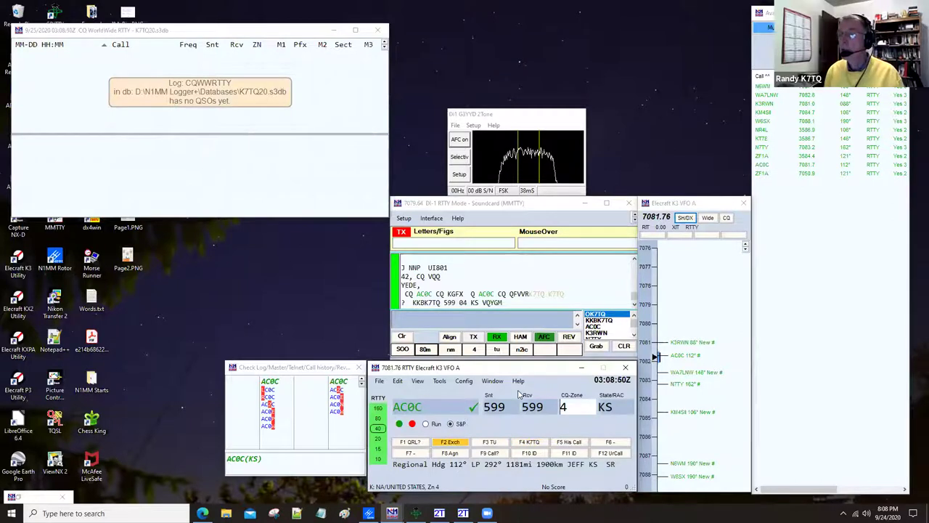
{"action": "key", "text": "Return"}
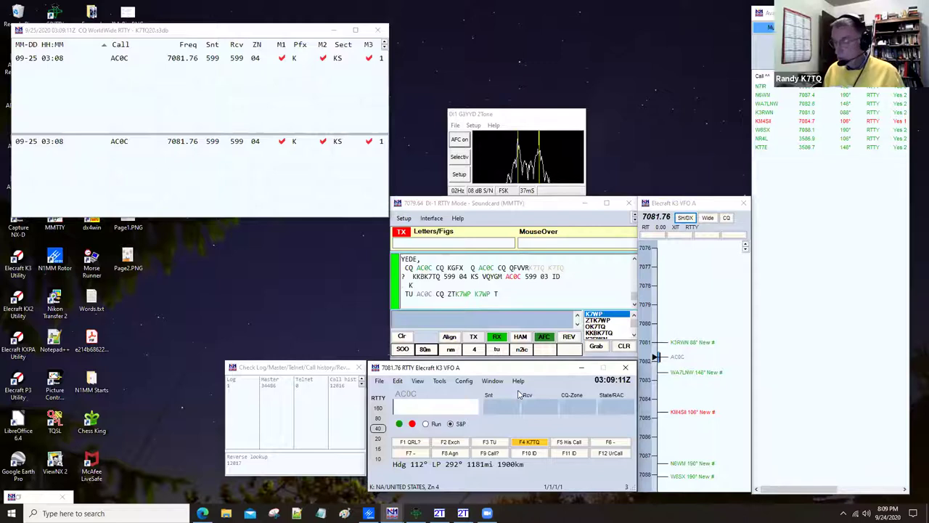
{"action": "key", "text": "ctrl+Up"}
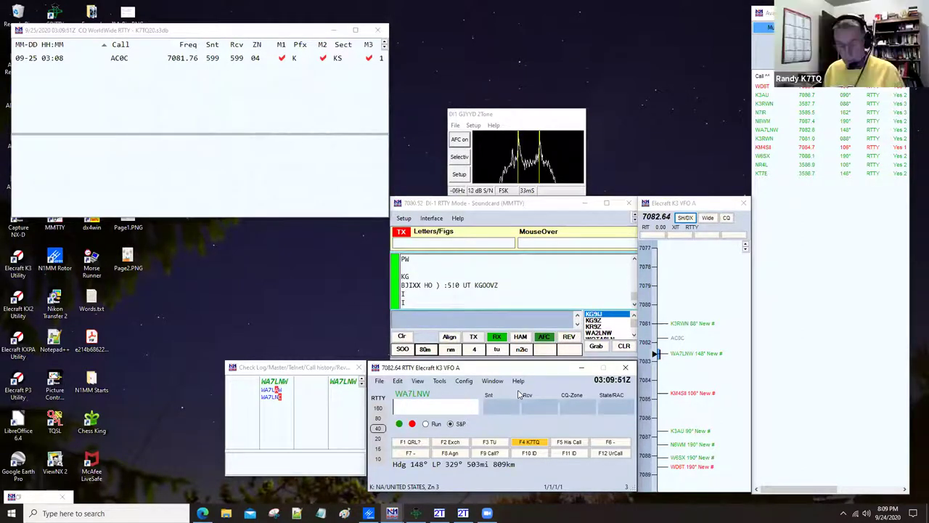
{"action": "key", "text": "ctrl+Up"}
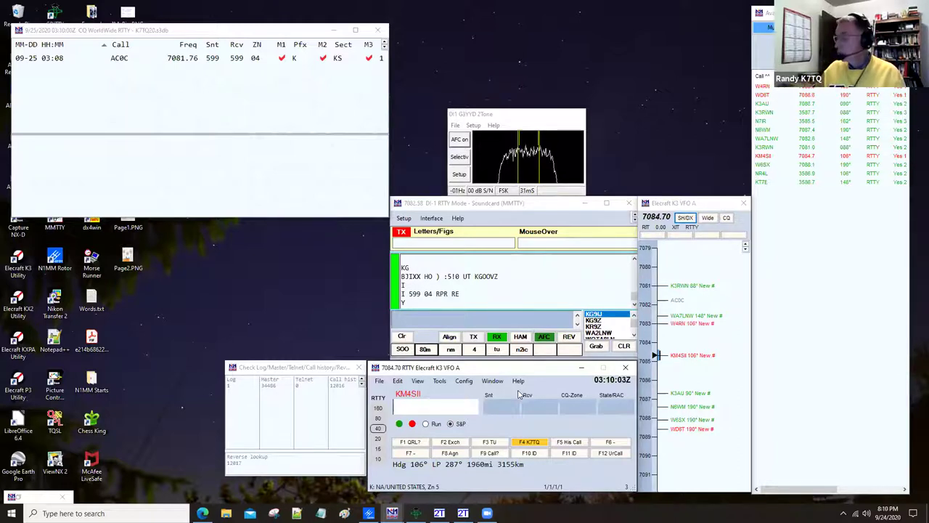
{"action": "mouse_move", "coordinate": [683, 342]}
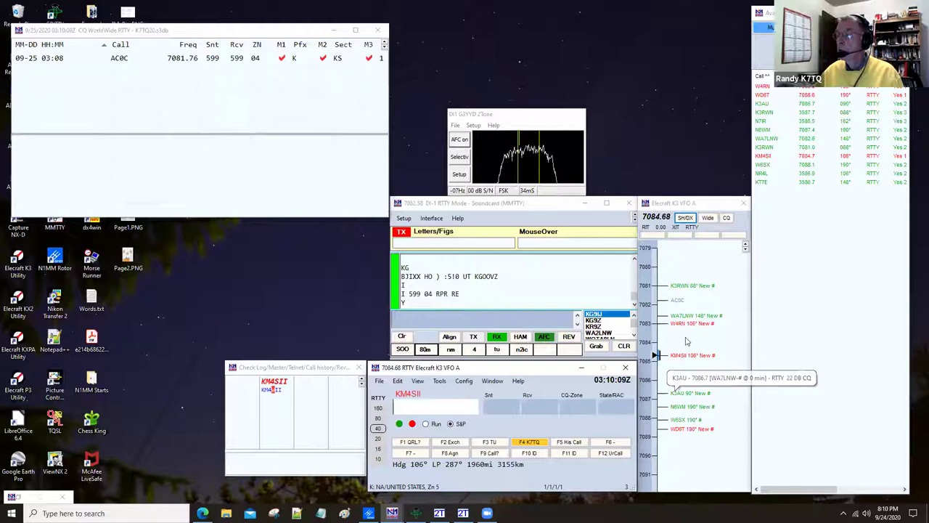
{"action": "mouse_move", "coordinate": [681, 394]}
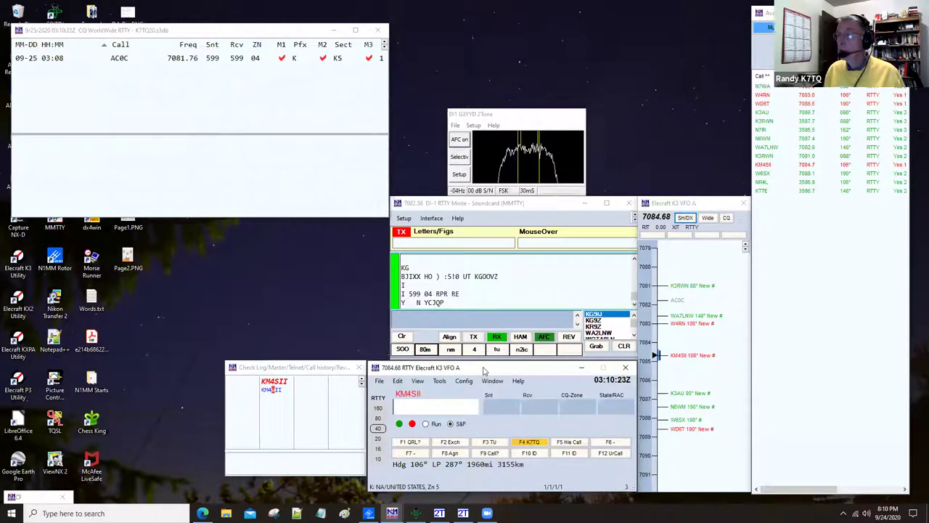
Step: Step up the bandmap through the N7WA, K3AU, N6WM, W6SX and WD6T spots
{"action": "key", "text": "ctrl+Down"}
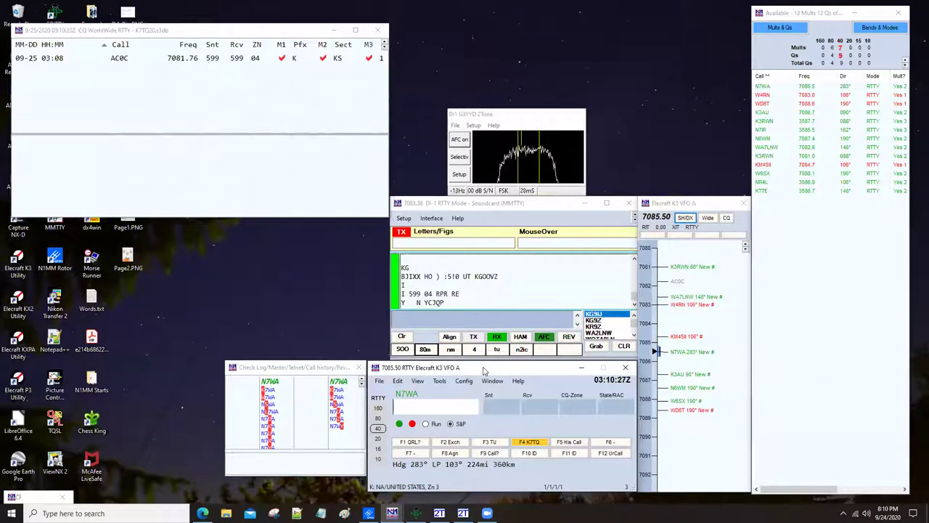
{"action": "key", "text": "ctrl+Down"}
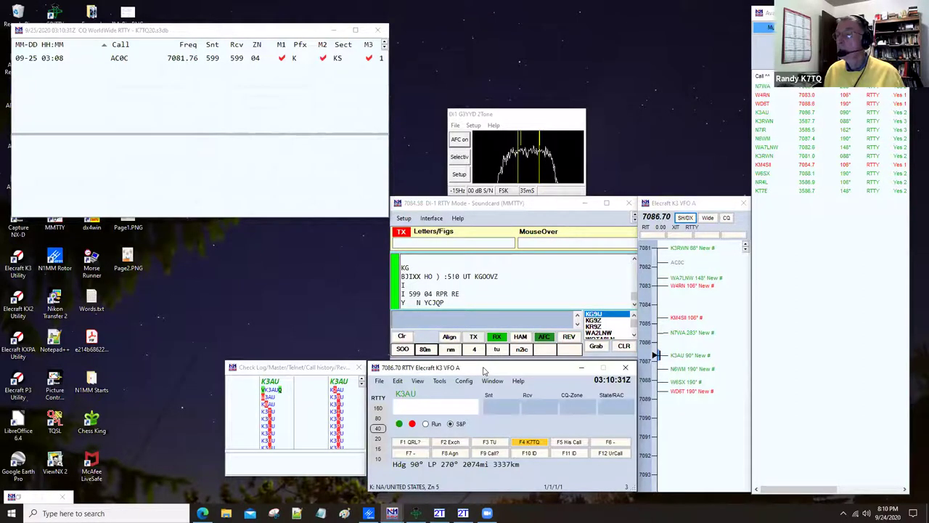
{"action": "key", "text": "ctrl+Up"}
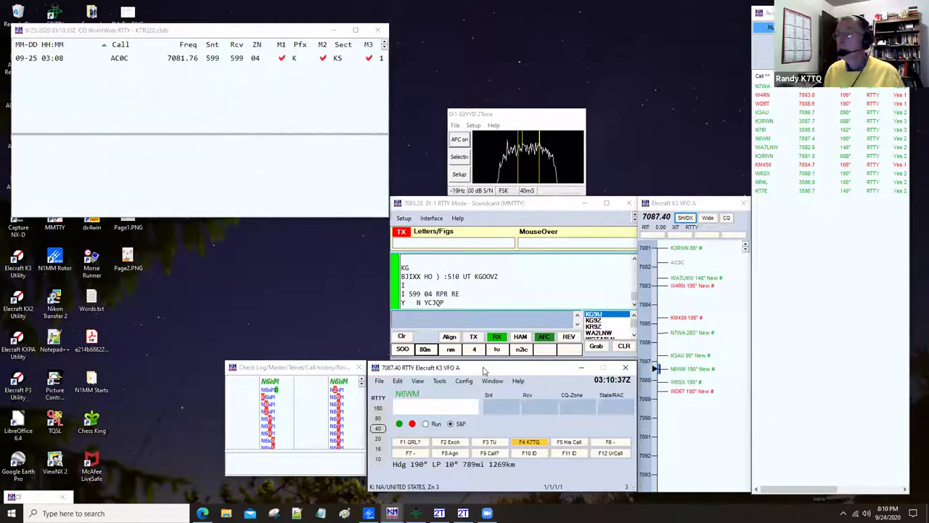
{"action": "key", "text": "ctrl+Up"}
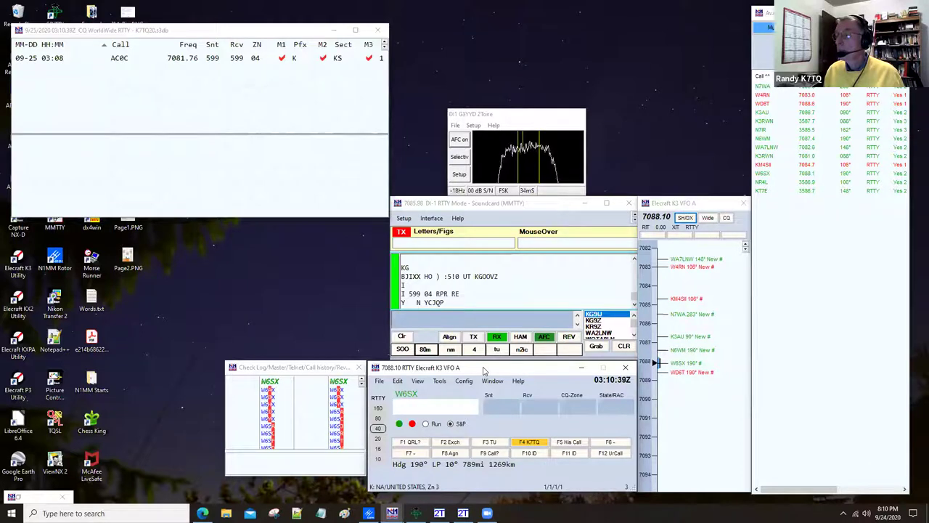
{"action": "key", "text": "ctrl+Up"}
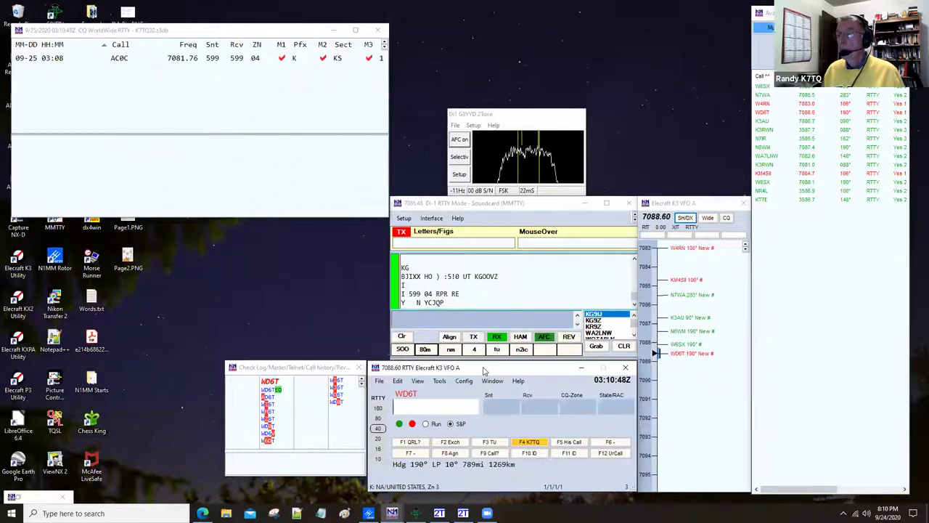
{"action": "key", "text": "ctrl+Up"}
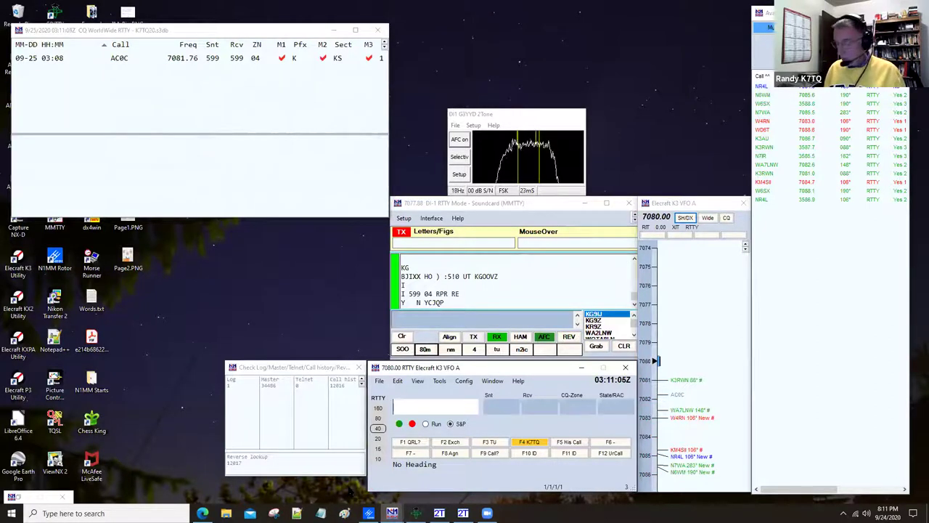
{"action": "key", "text": "ctrl+Down"}
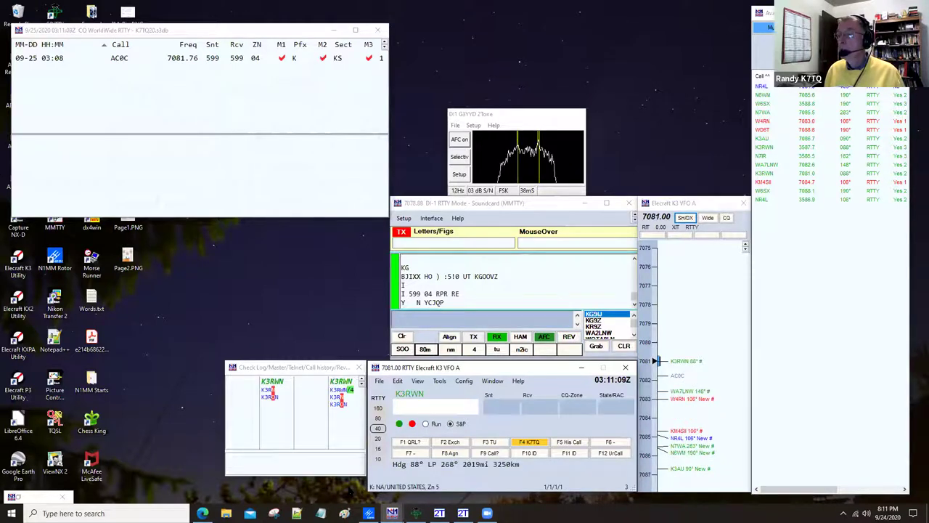
{"action": "key", "text": "ctrl+Down"}
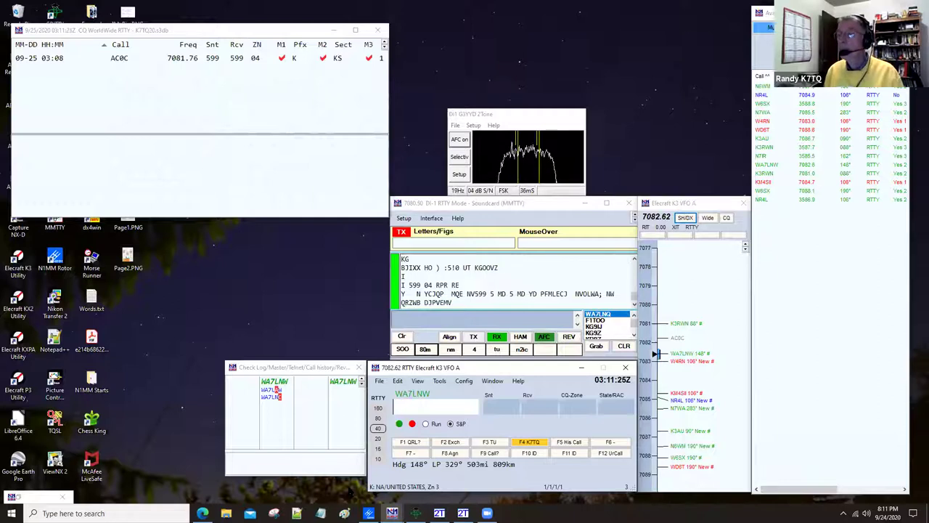
{"action": "type", "text": "WA7LNW"}
{"action": "key", "text": "Return"}
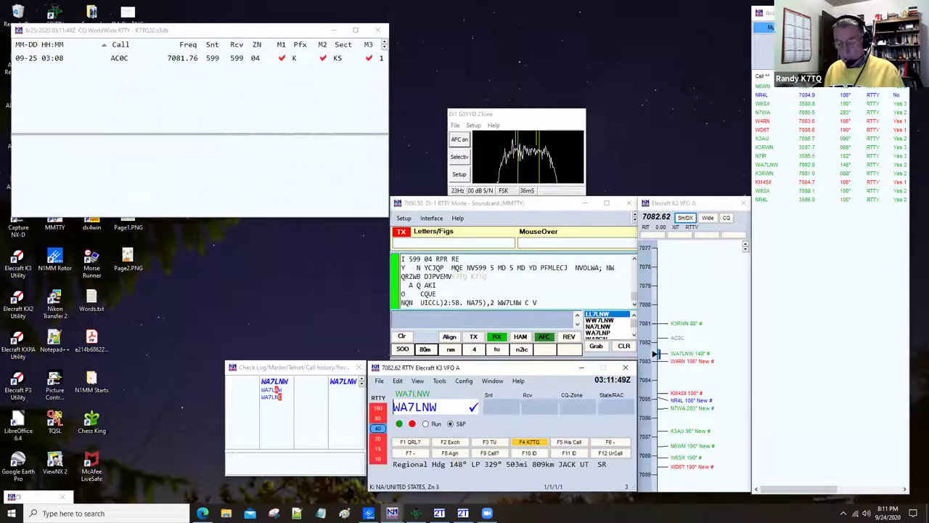
{"action": "key", "text": "alt+w"}
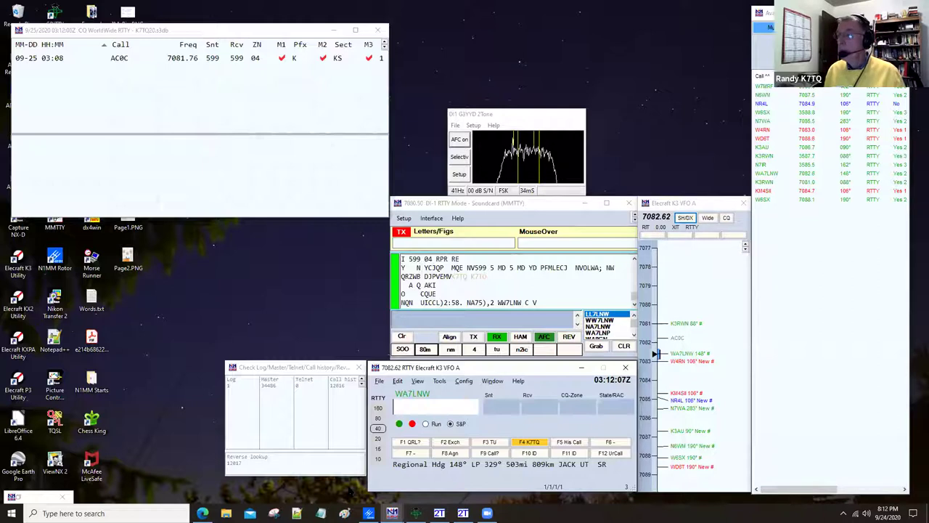
Step: Tune up to the W4RN spot on 7083.00, call the station, and prefill the exchange 599 and zone 5
{"action": "key", "text": "ctrl+Down"}
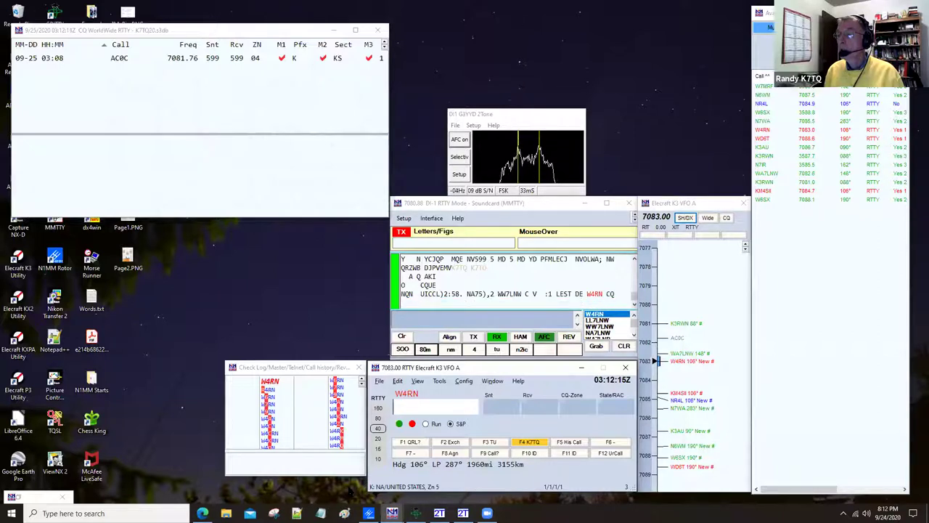
{"action": "key", "text": "space"}
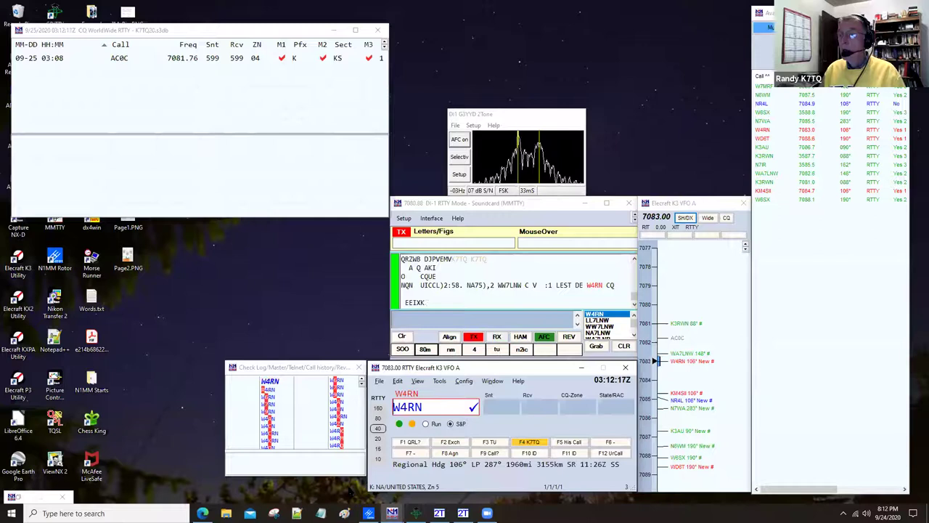
{"action": "key", "text": "Return"}
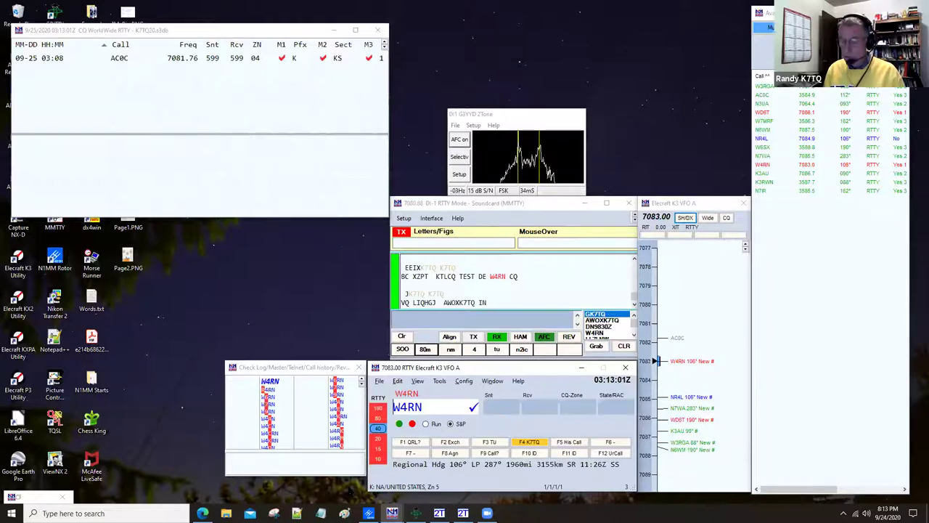
{"action": "key", "text": "space"}
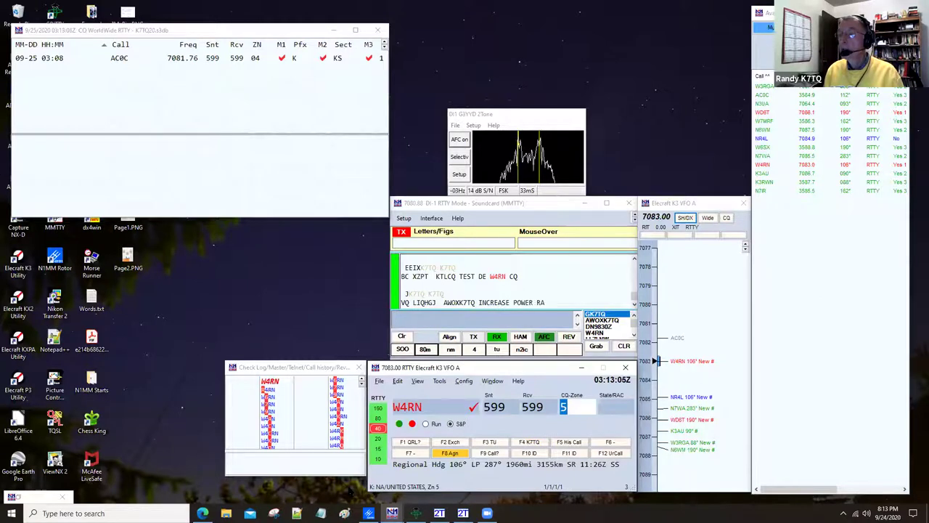
{"action": "key", "text": "space"}
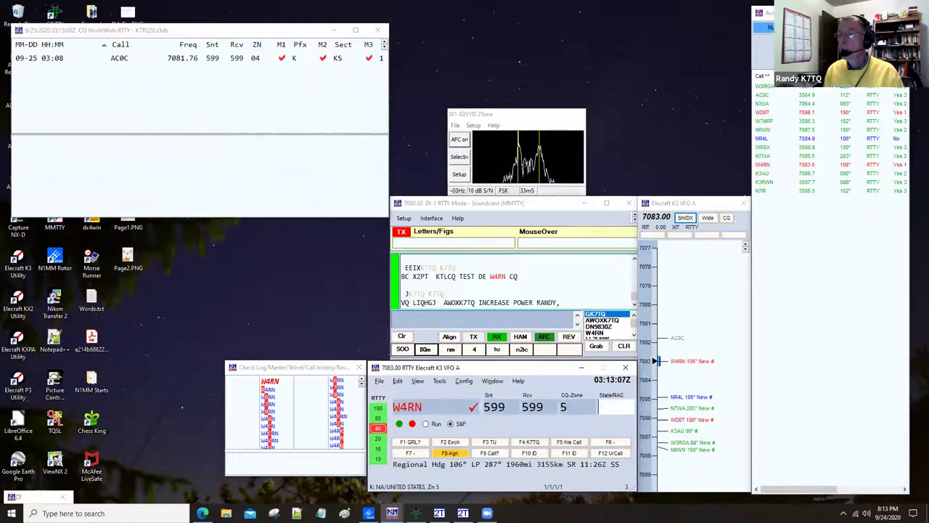
Step: Send the station's own call sign to W4RN several more times, and wipe the entry
{"action": "key", "text": "F4"}
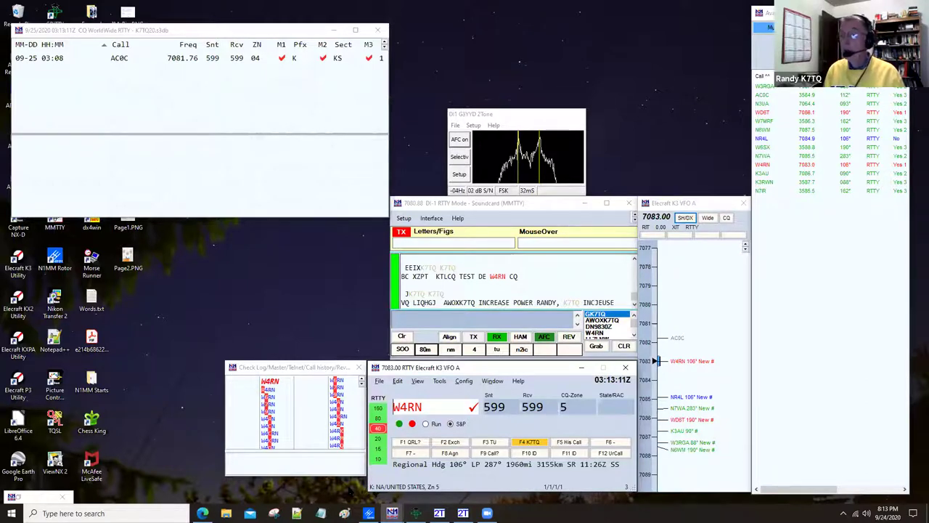
{"action": "key", "text": "F4"}
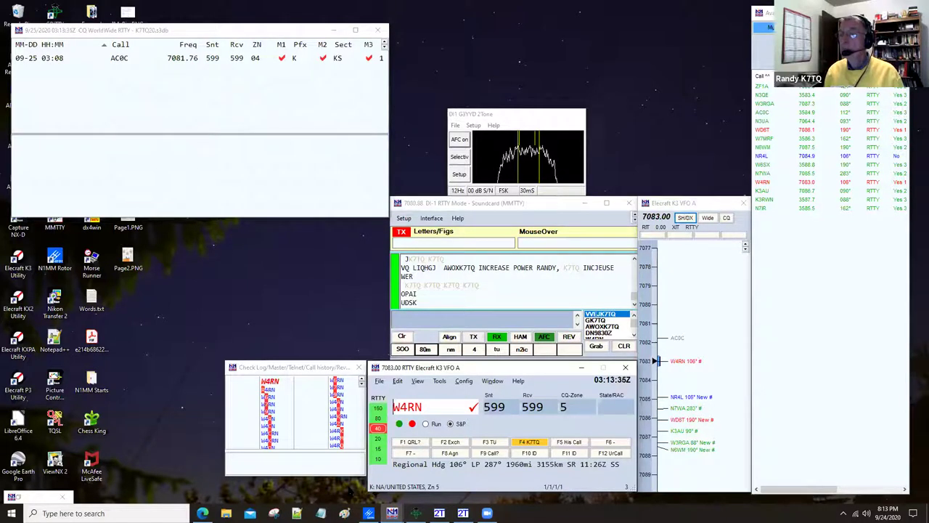
{"action": "key", "text": "Return"}
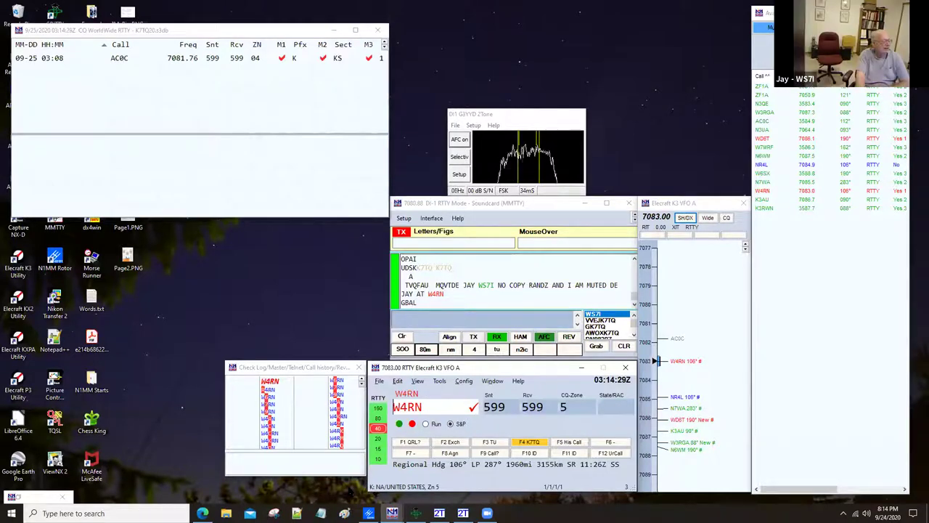
{"action": "key", "text": "alt+w"}
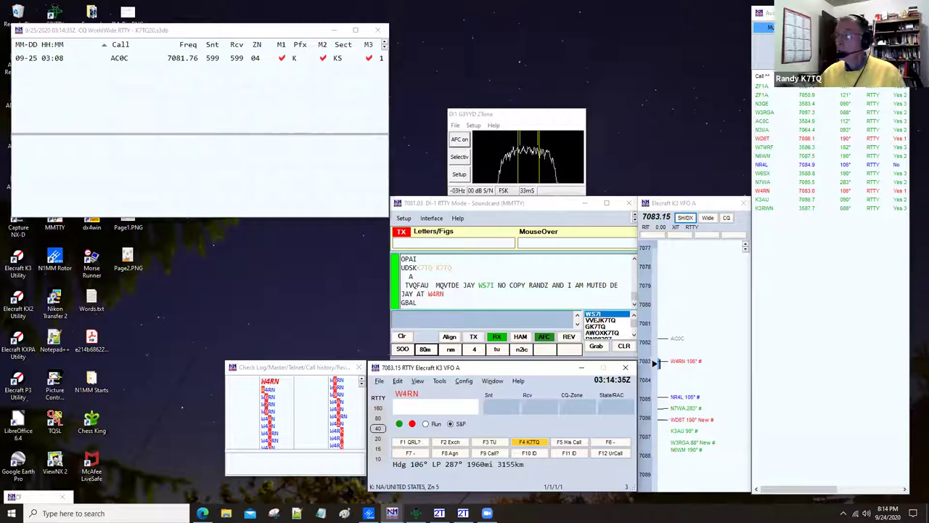
Step: Switch from S&P to Run mode on 7083.96, send QRL?, and call CQ repeatedly
{"action": "mouse_move", "coordinate": [675, 391]}
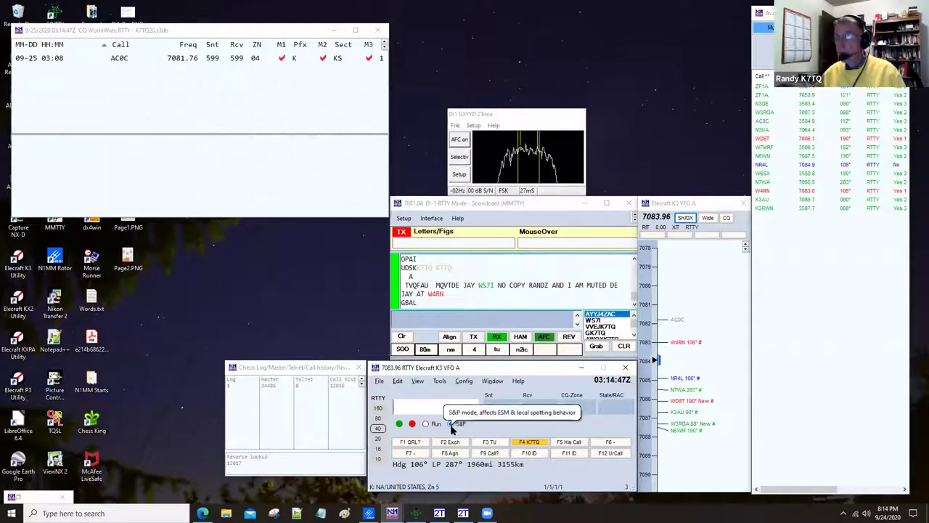
{"action": "key", "text": "alt+u"}
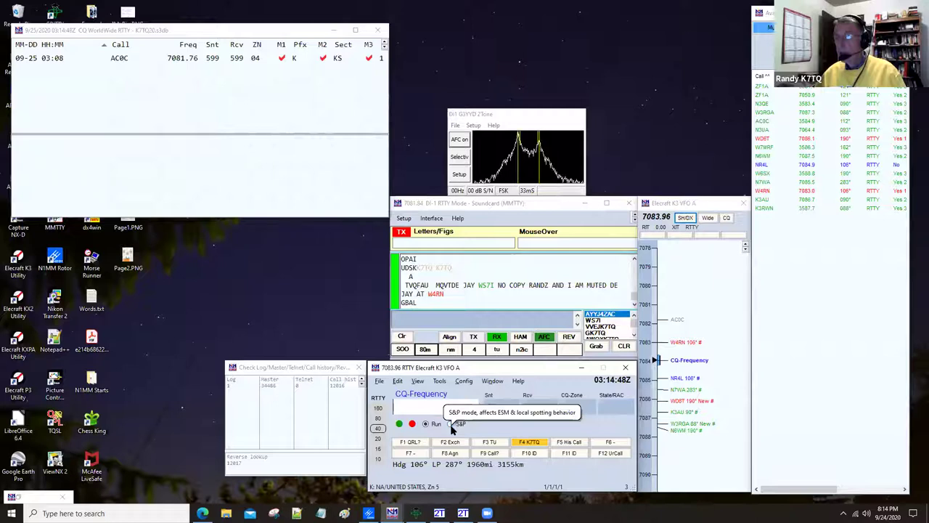
{"action": "key", "text": "F1"}
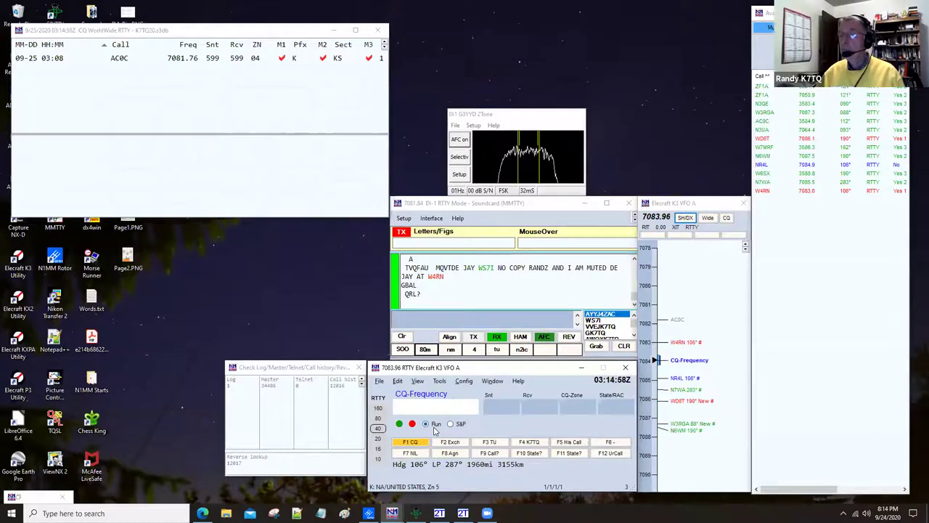
{"action": "key", "text": "F1"}
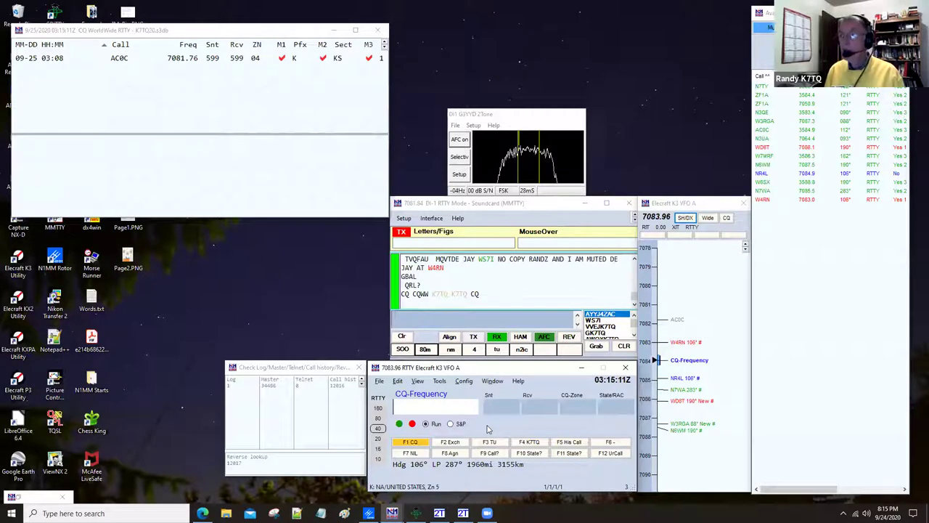
{"action": "key", "text": "F1"}
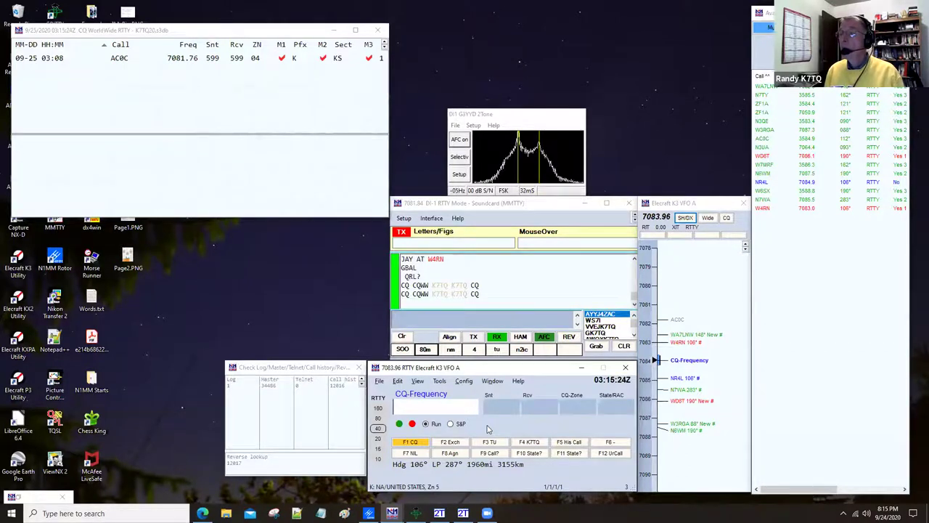
{"action": "key", "text": "F1"}
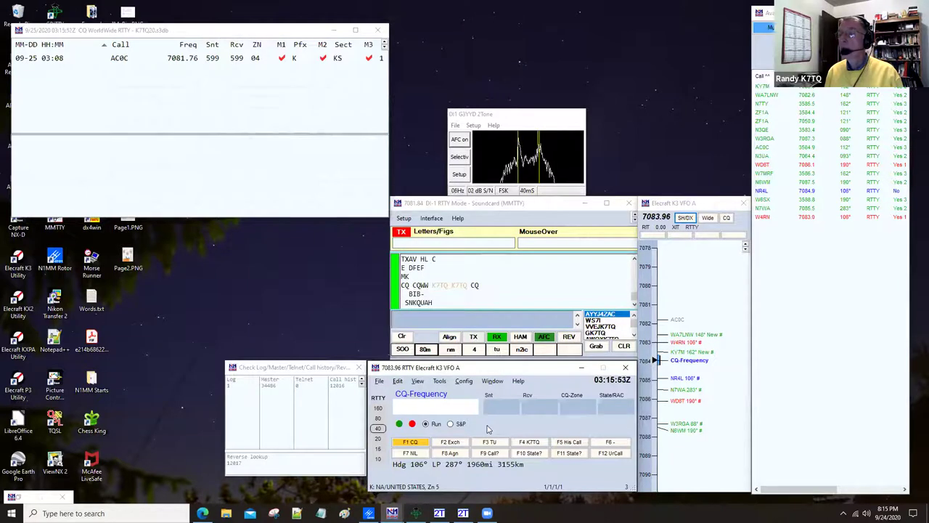
Step: Answer W4RN in Run mode, send the exchange, fill in 599, zone 5 and state VA, and log the contact
{"action": "type", "text": "W4"}
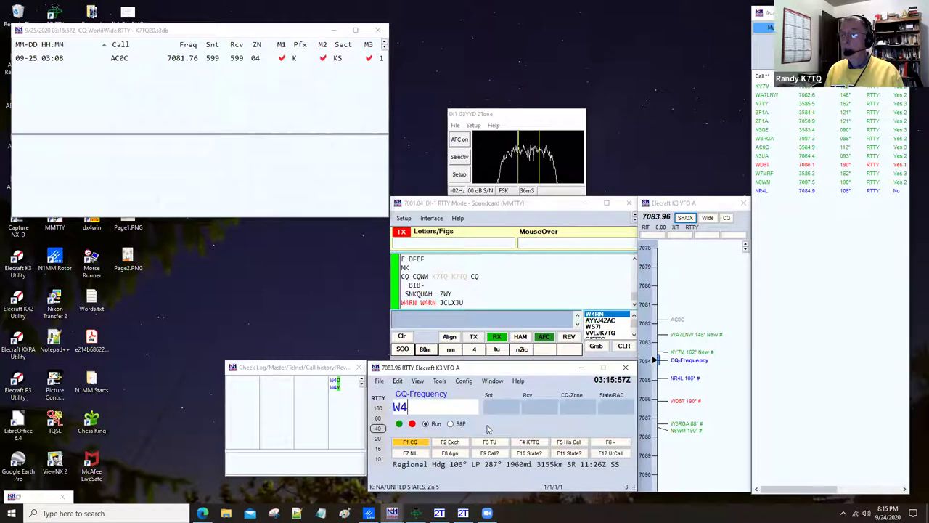
{"action": "type", "text": "RN"}
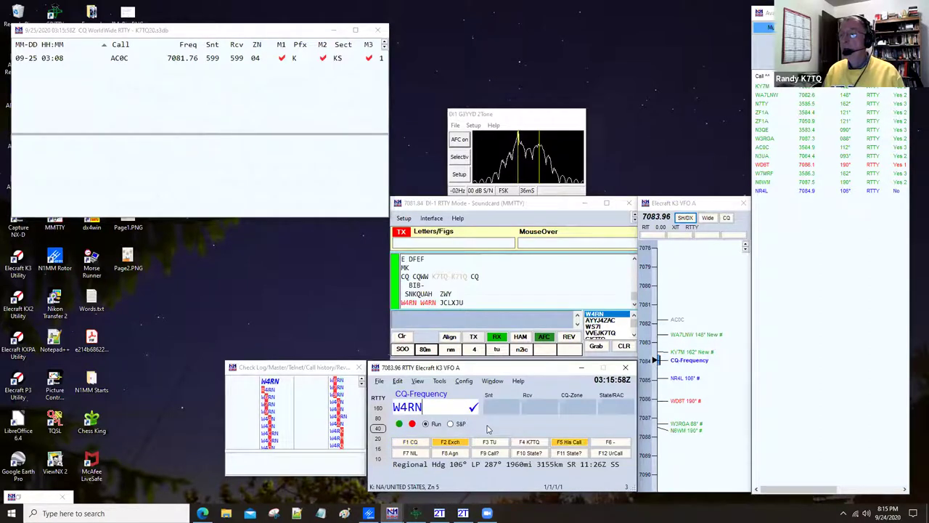
{"action": "key", "text": "Return"}
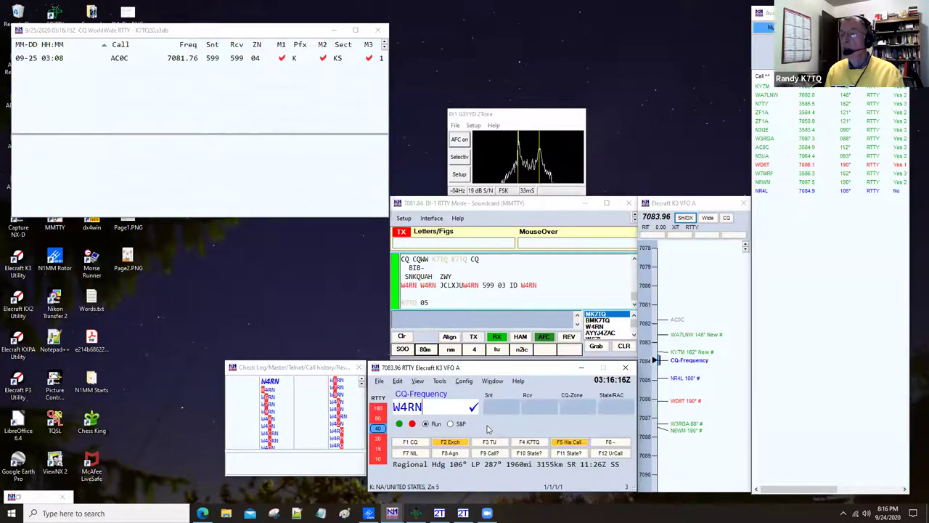
{"action": "key", "text": "Return"}
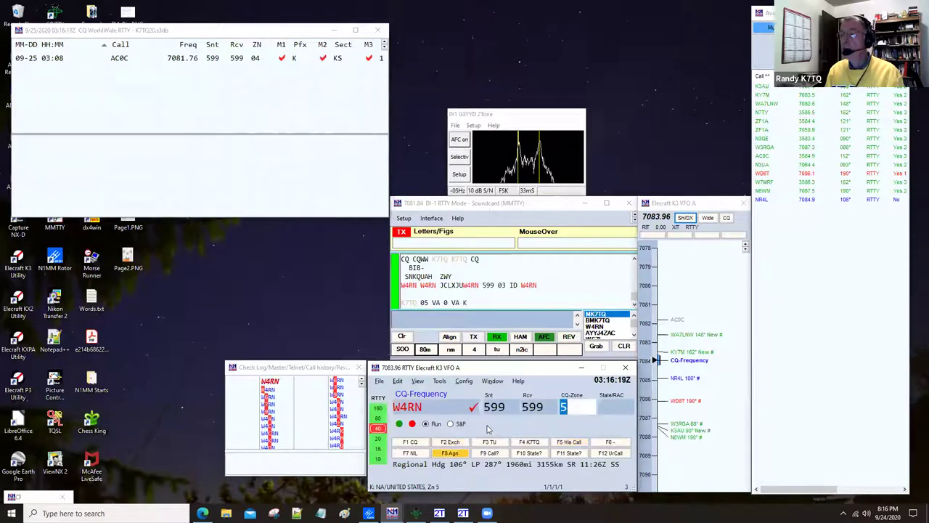
{"action": "key", "text": "space"}
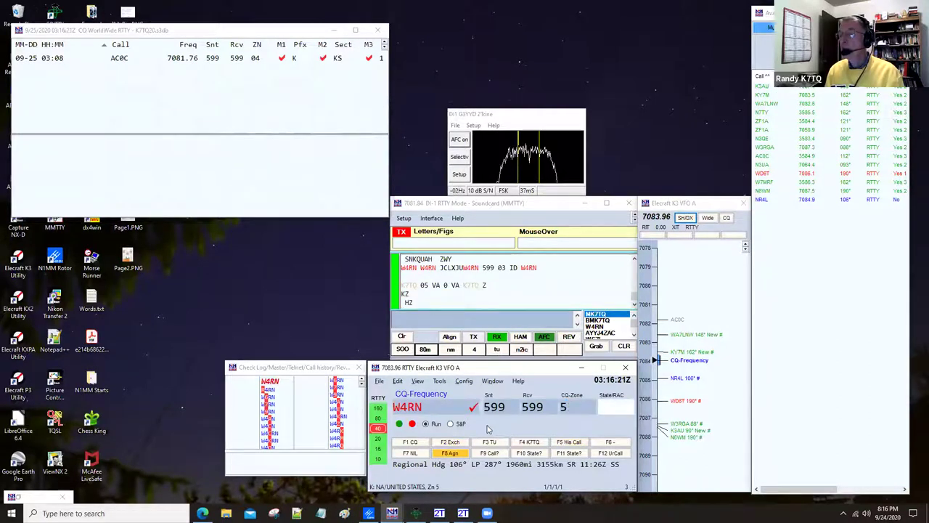
{"action": "type", "text": "VA"}
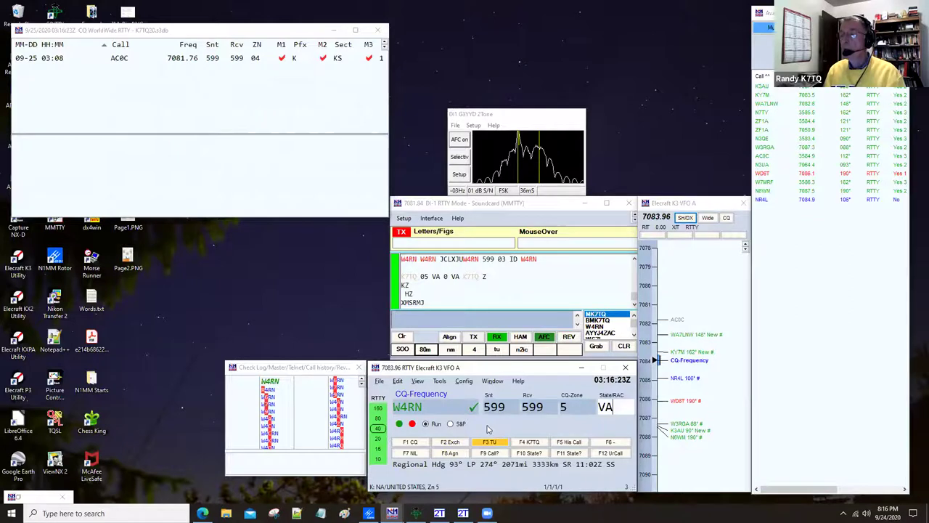
{"action": "key", "text": "Return"}
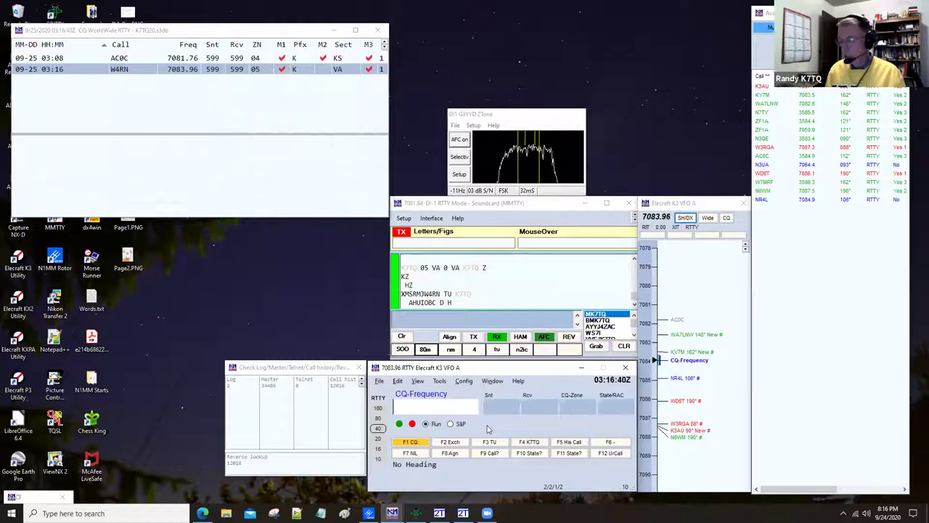
Step: Work NA3M in Run mode and log the contact with 599, zone 5 and MD, calling CQ before and after it
{"action": "key", "text": "F1"}
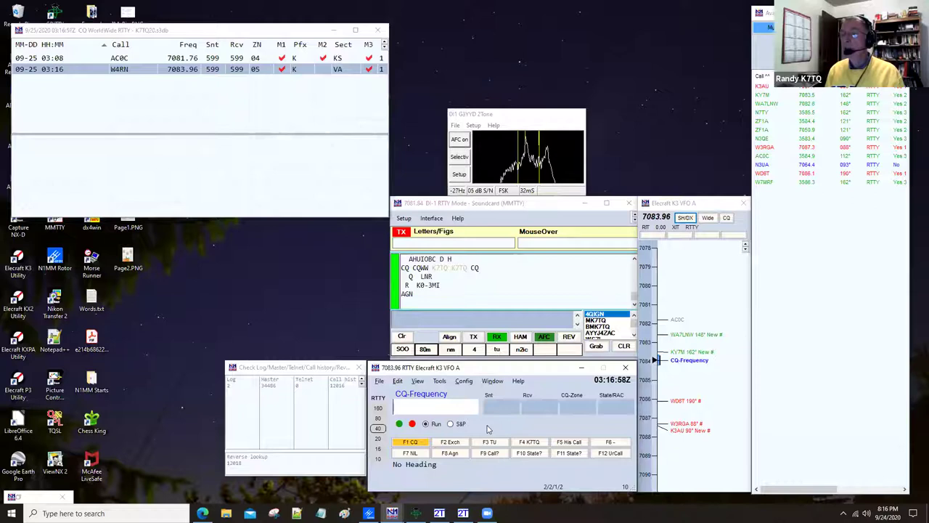
{"action": "type", "text": "NA3M"}
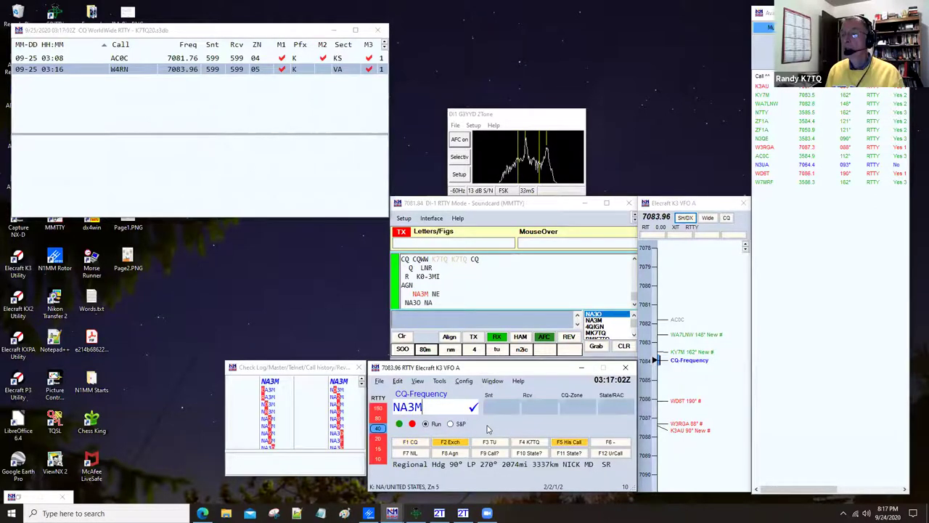
{"action": "key", "text": "Return"}
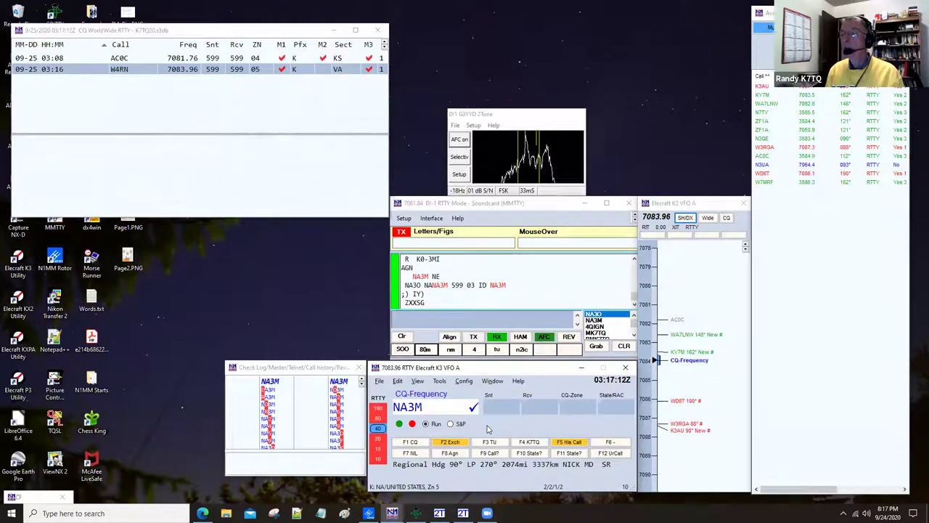
{"action": "key", "text": "space"}
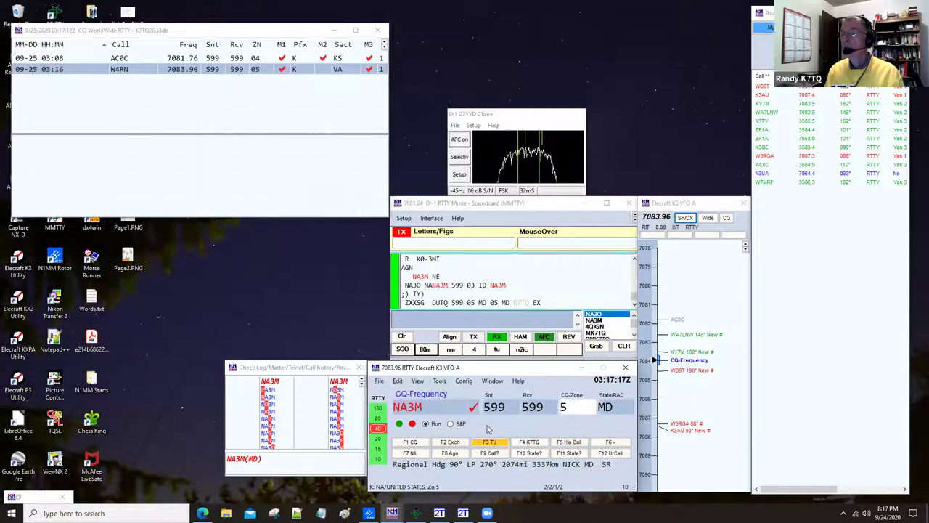
{"action": "key", "text": "Return"}
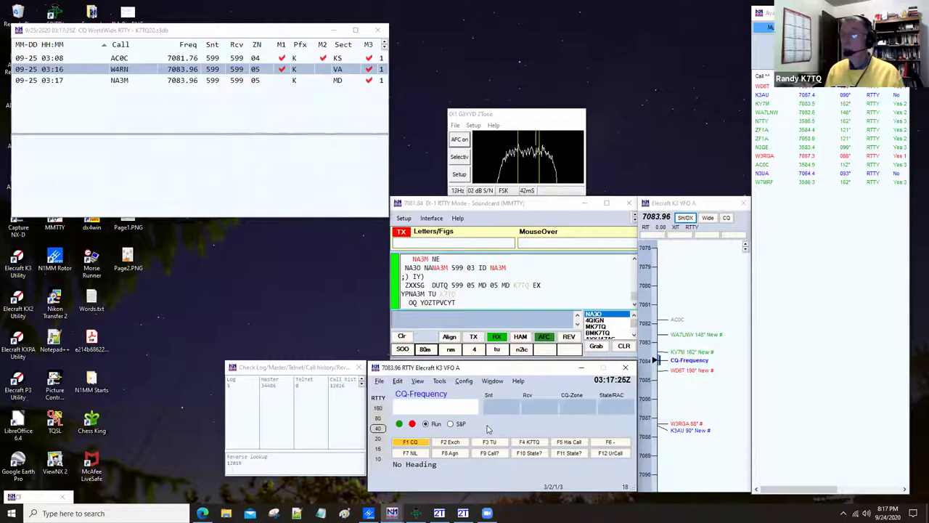
{"action": "key", "text": "F1"}
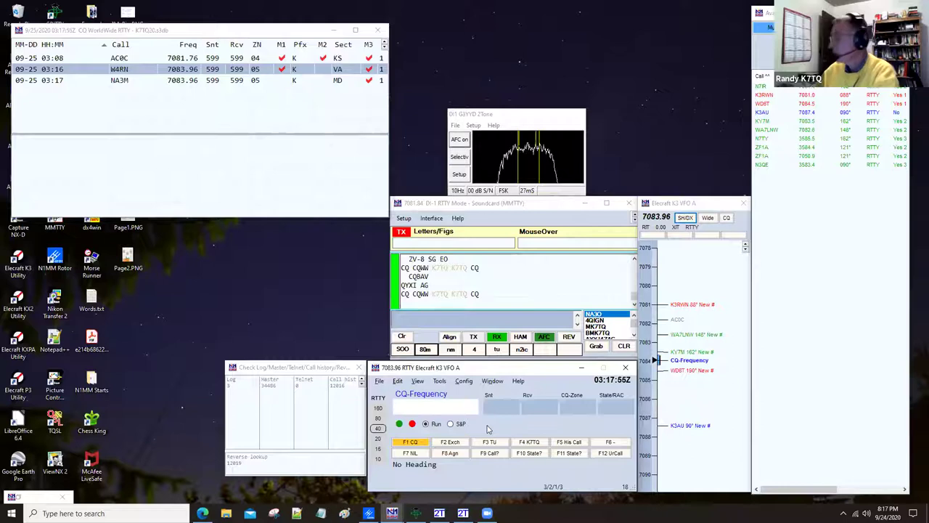
Step: Widen the Available window to show all spot columns, and sort the spots by frequency and by spot time
{"action": "left_click", "coordinate": [761, 392]}
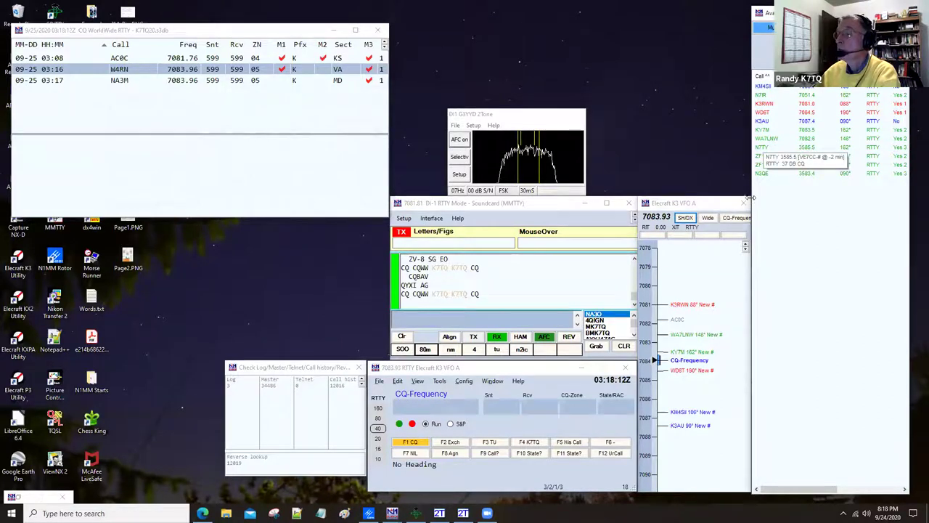
{"action": "left_click", "coordinate": [810, 99]}
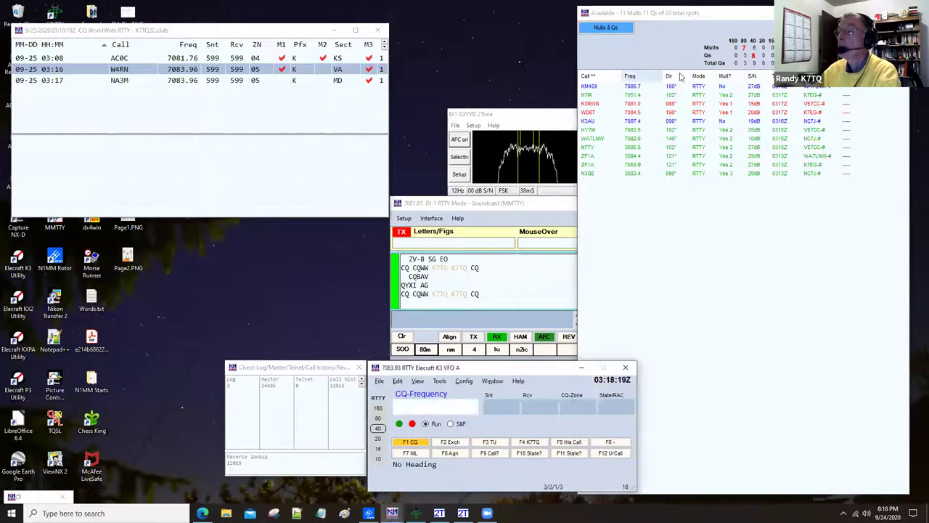
{"action": "left_click", "coordinate": [638, 76]}
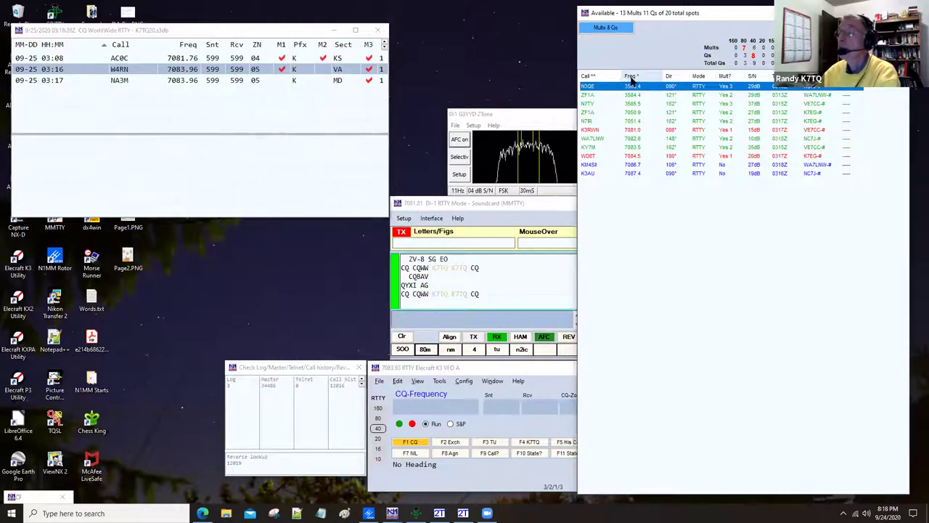
{"action": "left_click", "coordinate": [637, 86]}
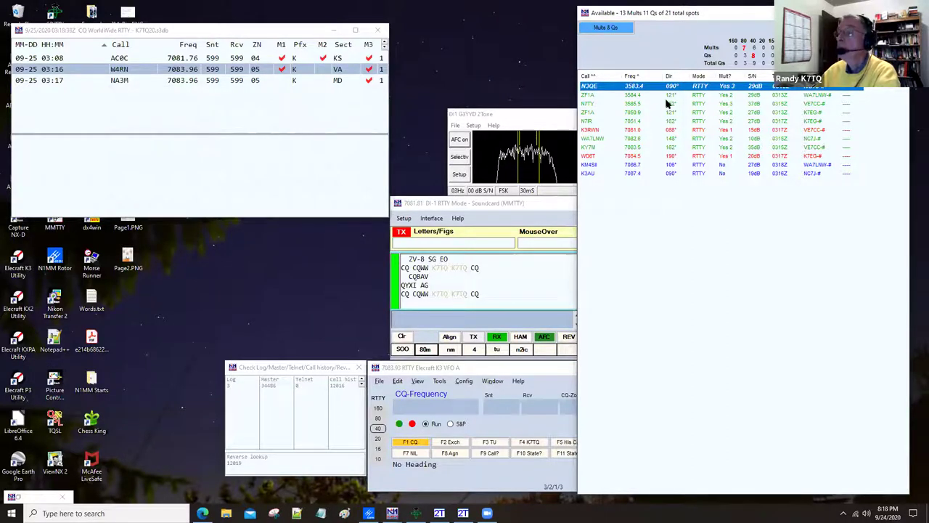
{"action": "left_click", "coordinate": [672, 76]}
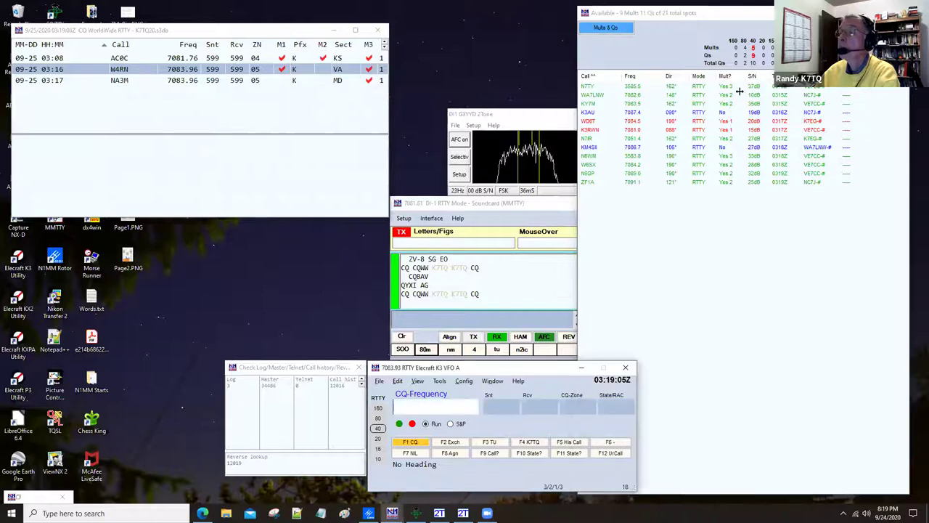
{"action": "left_click", "coordinate": [592, 87]}
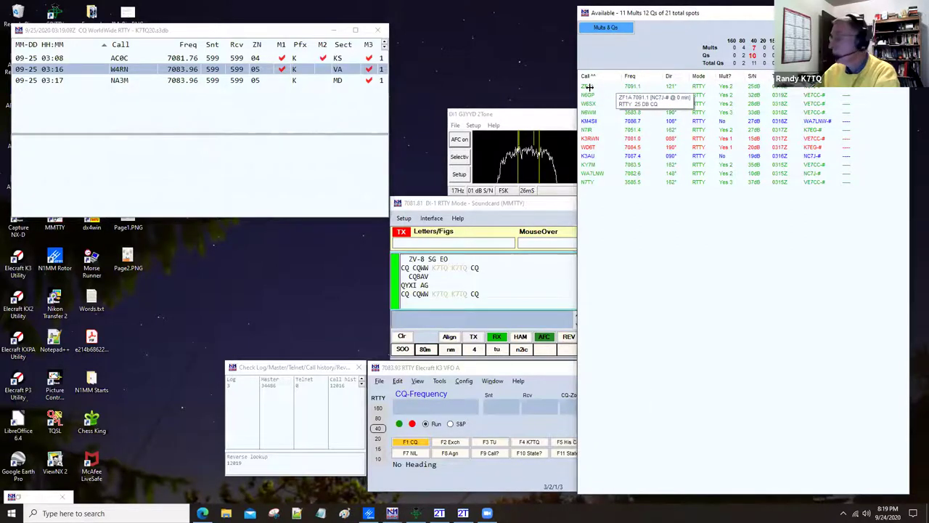
Step: Jump to the ZF1A spot on 7091.1 in S&P mode and call the station
{"action": "double_click", "coordinate": [589, 87]}
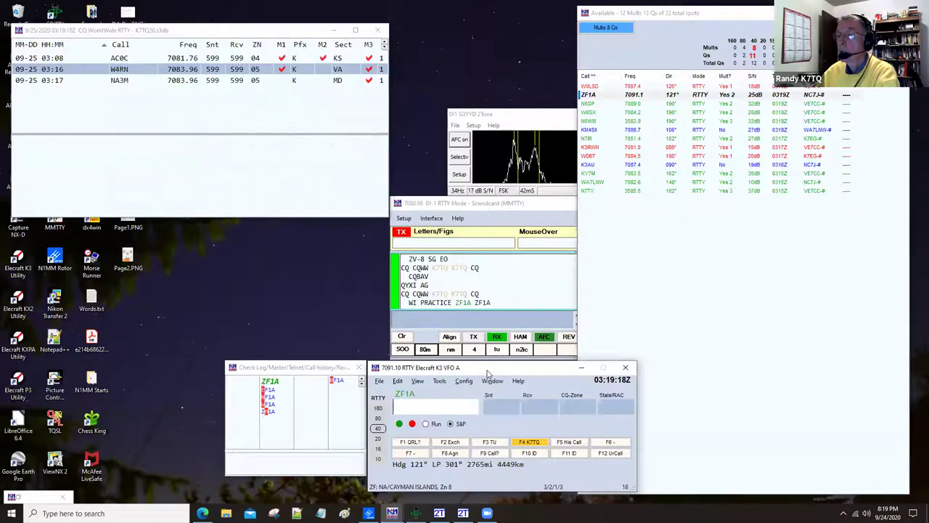
{"action": "type", "text": "ZF1A"}
{"action": "key", "text": "Return"}
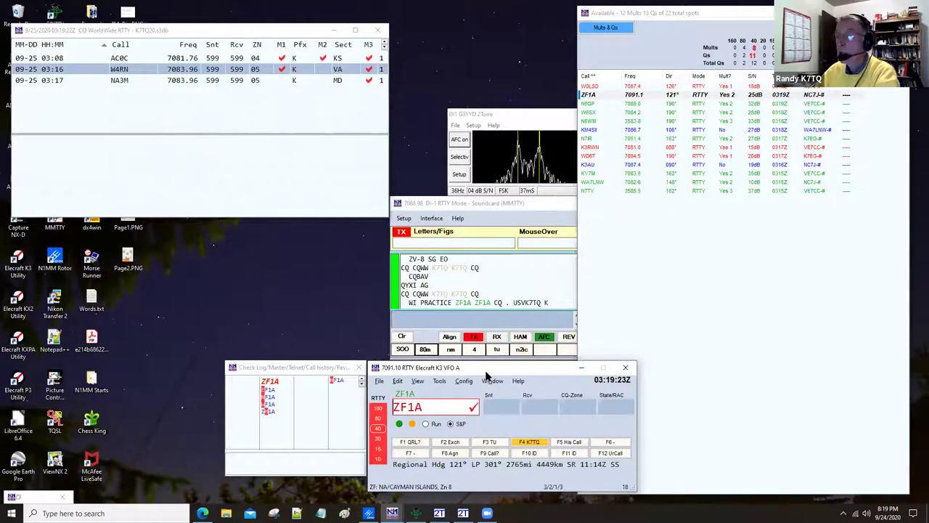
Step: Narrow the Available window to uncover the bandmap, and return to the entry window
{"action": "left_click", "coordinate": [577, 266]}
{"action": "left_click", "coordinate": [628, 266]}
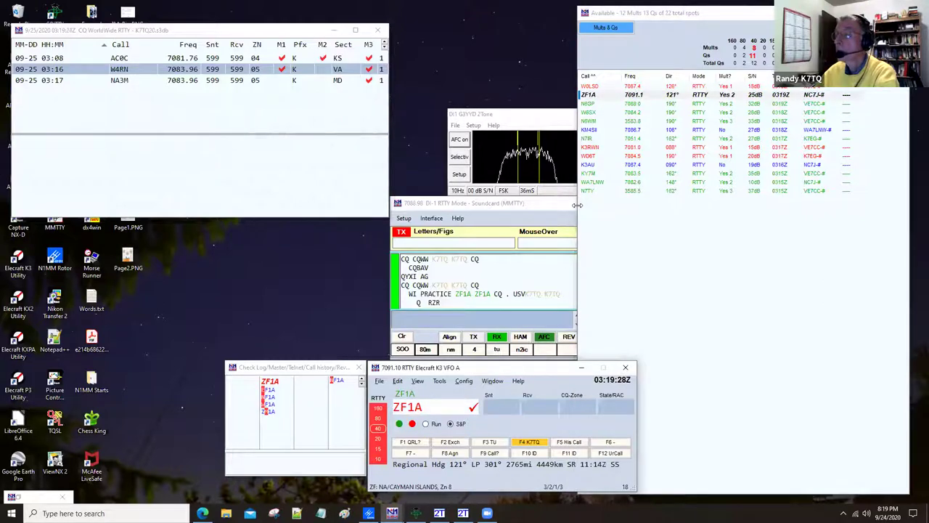
{"action": "left_click", "coordinate": [490, 368]}
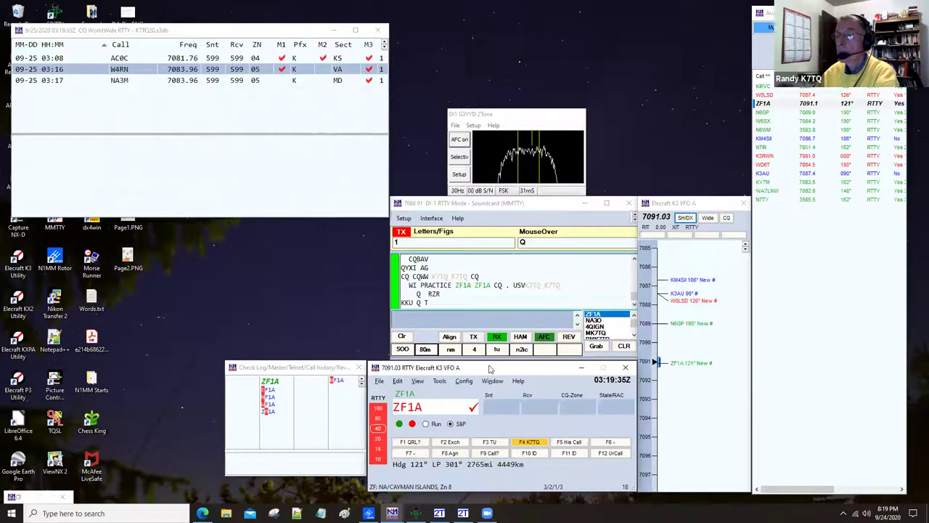
Step: Call ZF1A again on 7091.13, prefill the exchange 599 and zone 8, and send the report to log the contact
{"action": "mouse_move", "coordinate": [407, 302]}
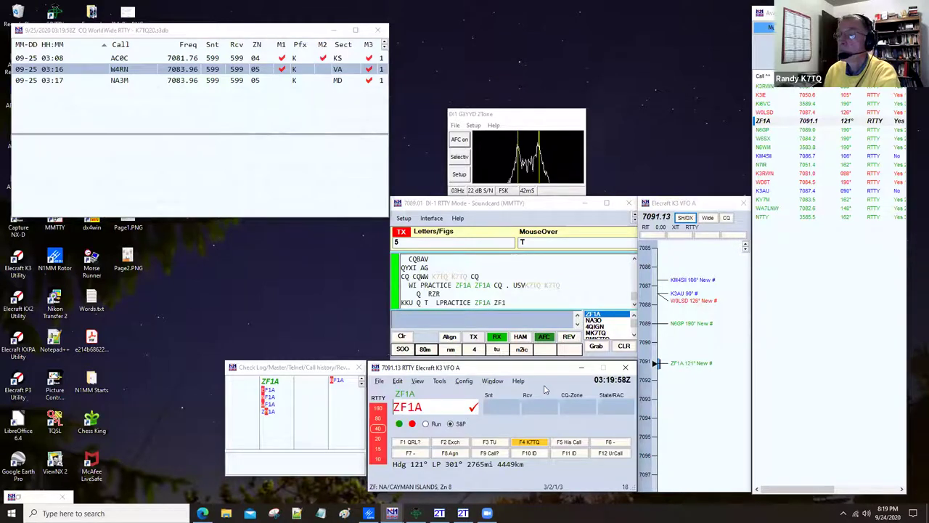
{"action": "key", "text": "Return"}
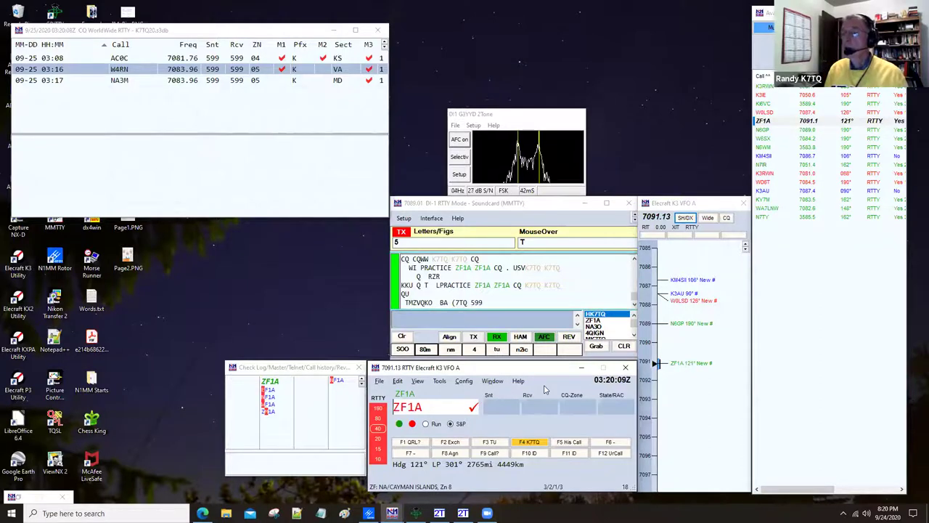
{"action": "key", "text": "Return"}
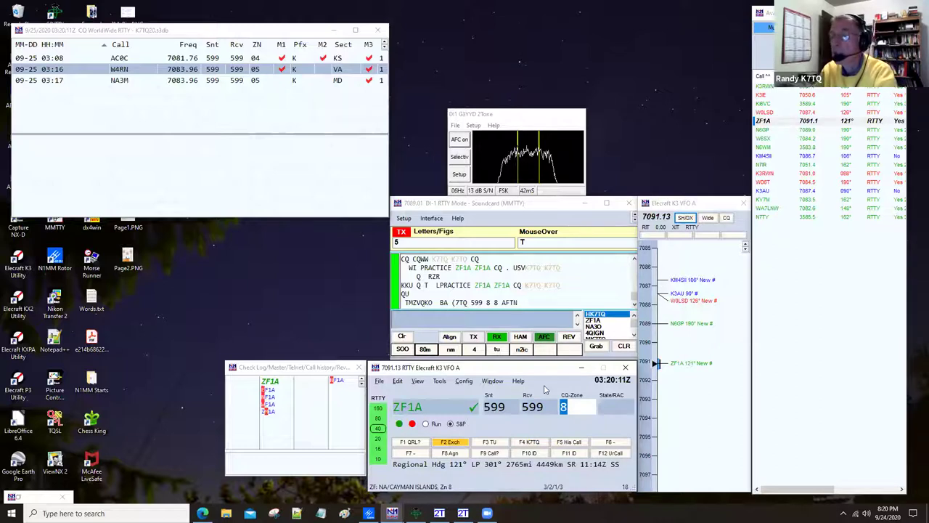
{"action": "key", "text": "Return"}
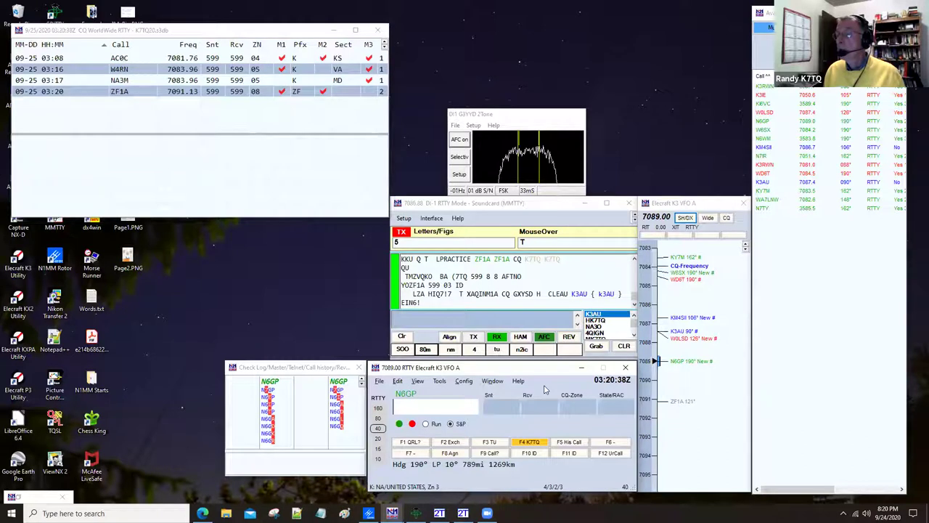
Step: Tune down to the W0LSD spot on 7087.40, enter the call sign, and call the station
{"action": "key", "text": "ctrl+Down"}
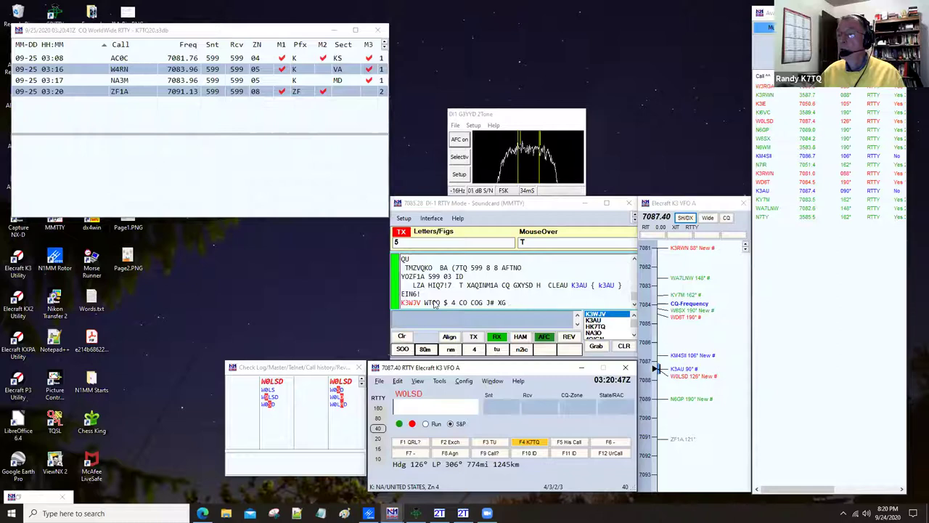
{"action": "mouse_move", "coordinate": [434, 305]}
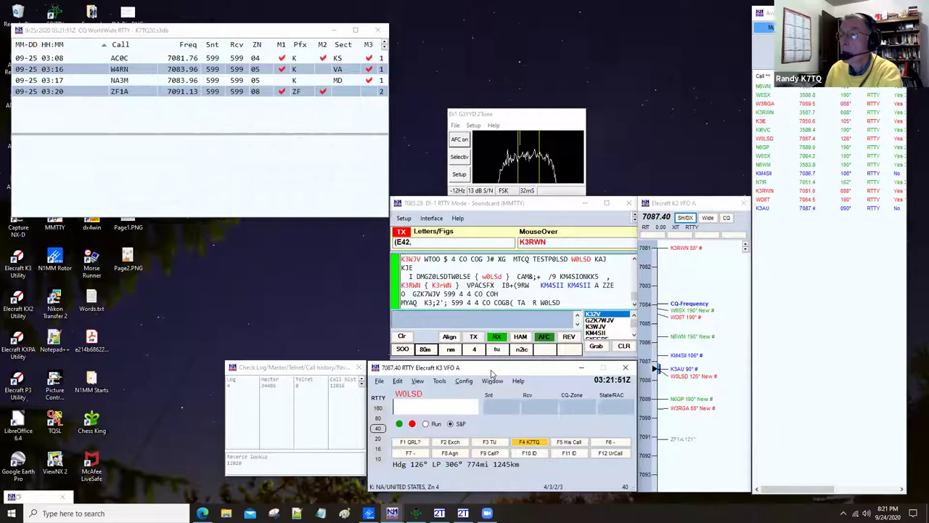
{"action": "type", "text": "W0LSD"}
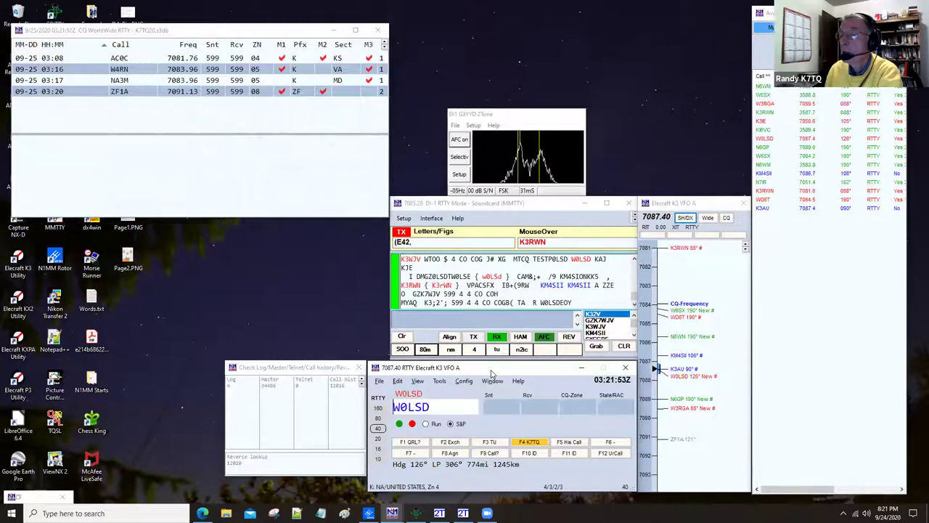
{"action": "key", "text": "Return"}
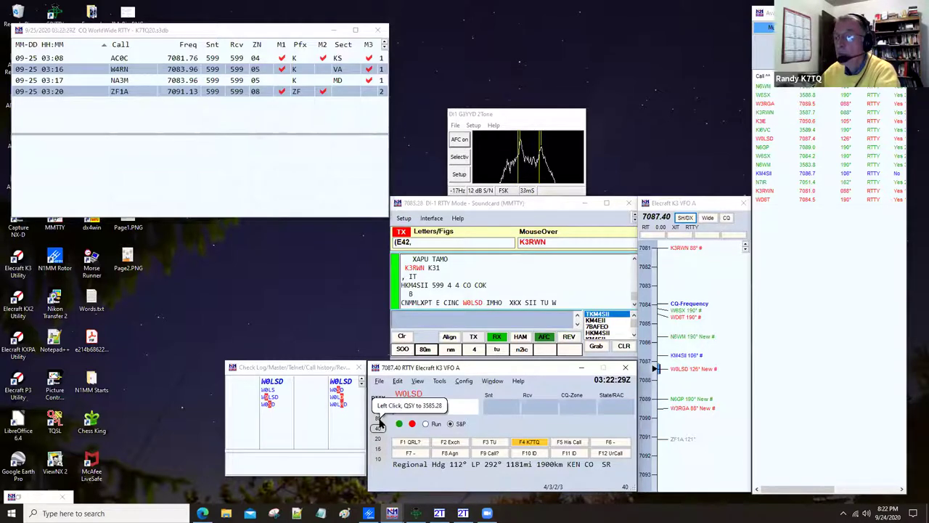
Step: Switch to the 80 m band, tune down to the AC0C spot on 3584.92, and call the station
{"action": "left_click", "coordinate": [379, 421]}
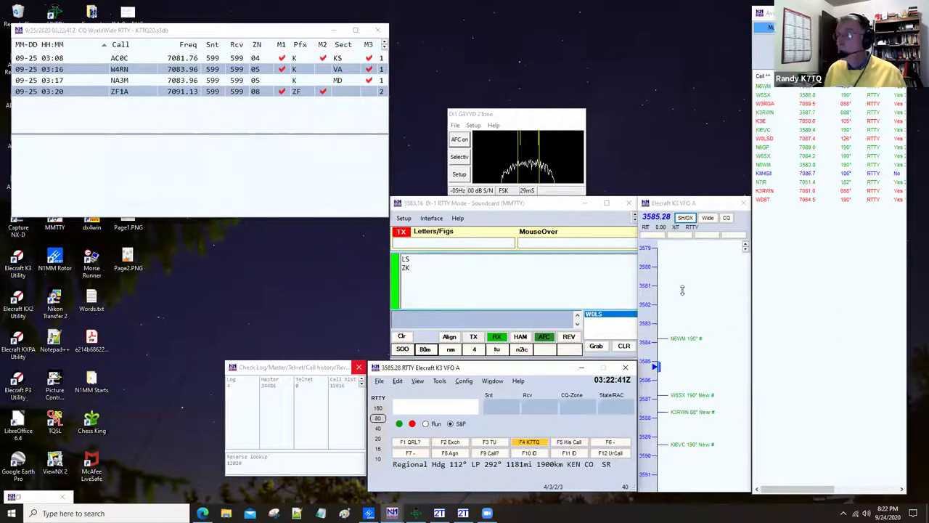
{"action": "key", "text": "ctrl+Down"}
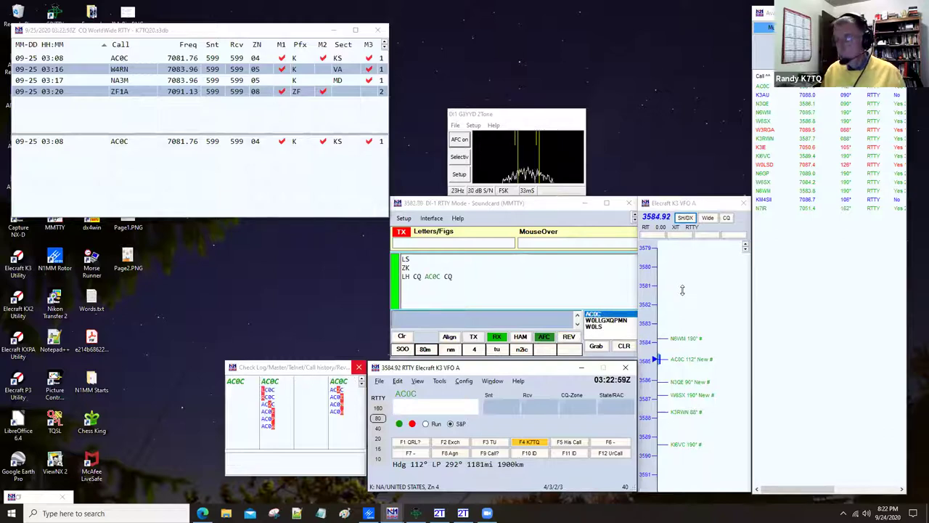
{"action": "key", "text": "Return"}
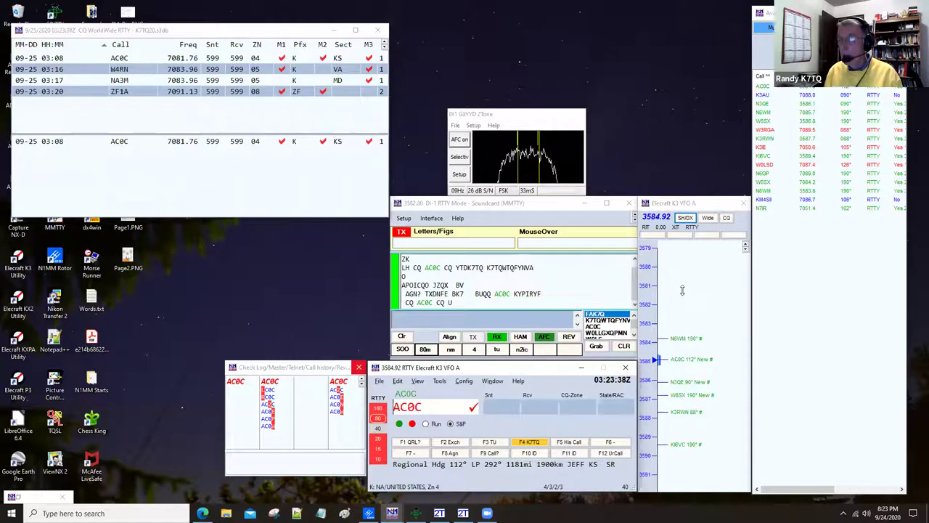
Step: Call AC0C again, prefill the exchange 599, zone 4, KS, and send the report to log the contact
{"action": "key", "text": "Return"}
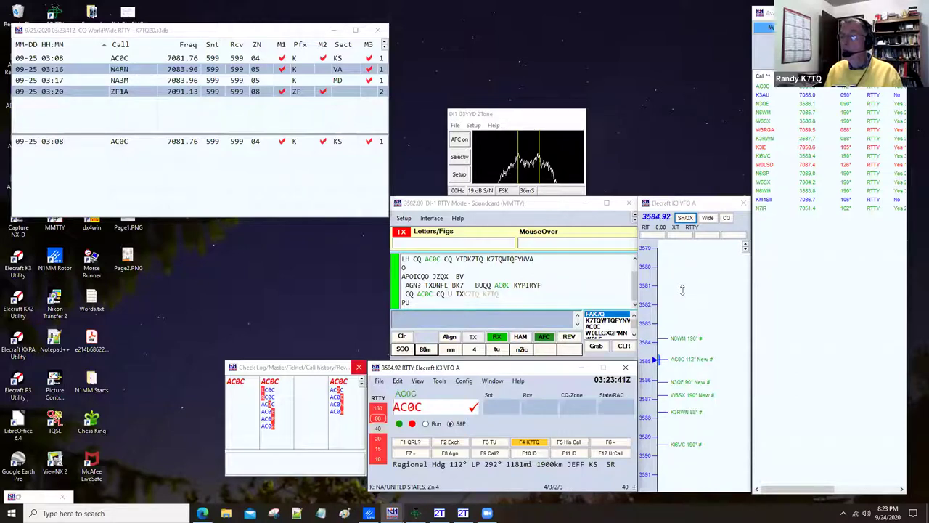
{"action": "key", "text": "Return"}
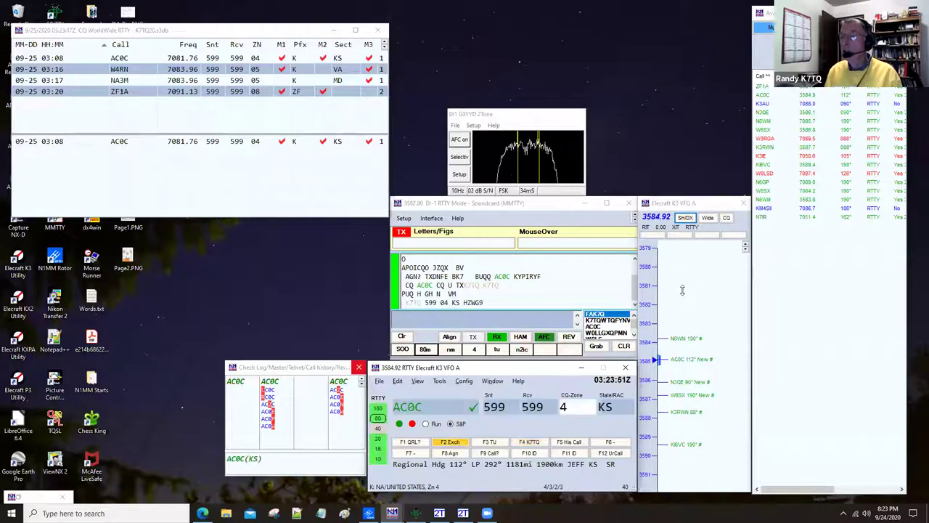
{"action": "key", "text": "Return"}
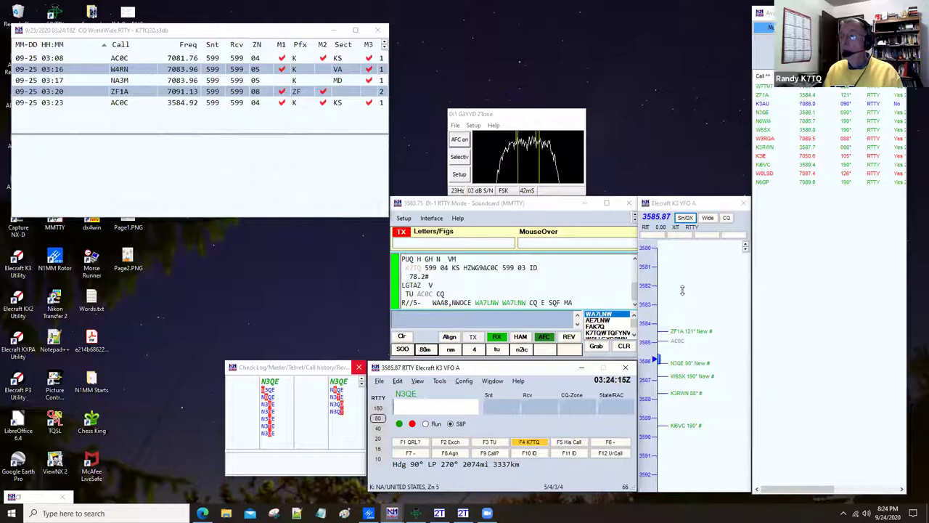
{"action": "type", "text": "WA7L"}
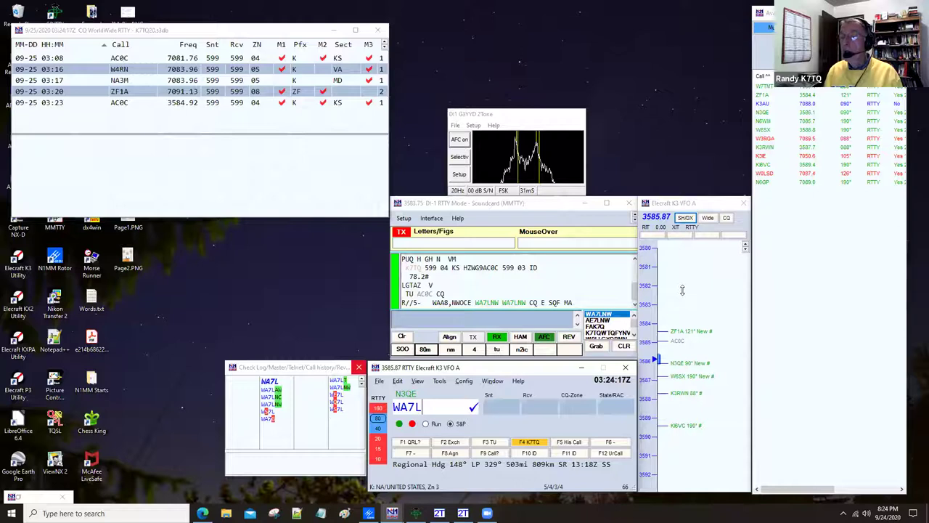
{"action": "type", "text": "NW"}
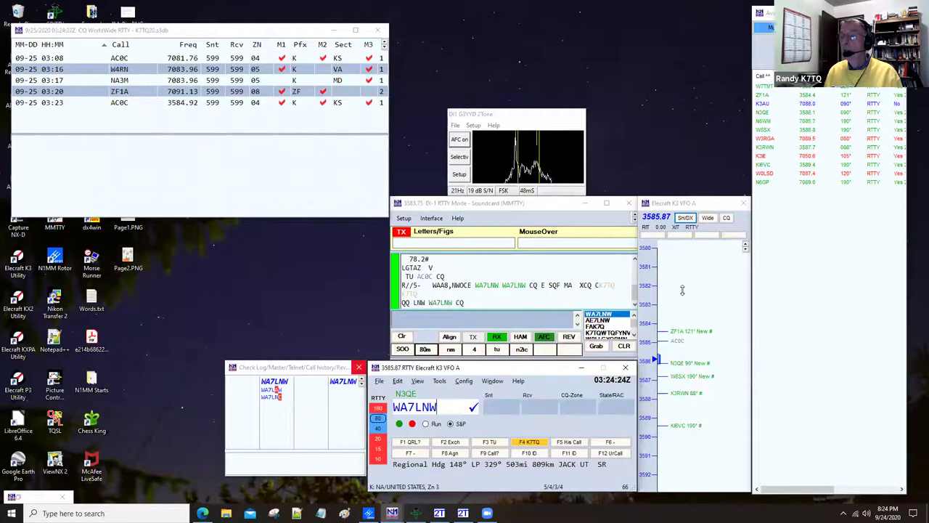
{"action": "key", "text": "Return"}
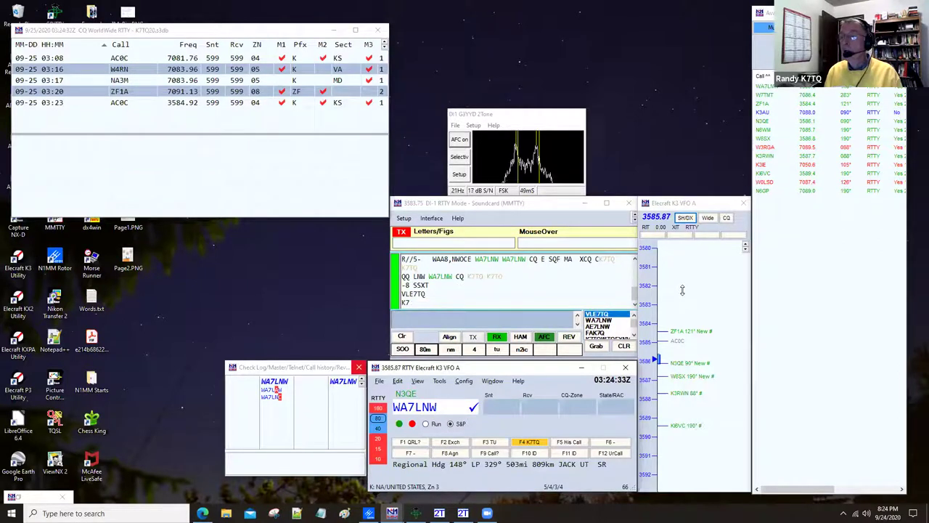
{"action": "key", "text": "space"}
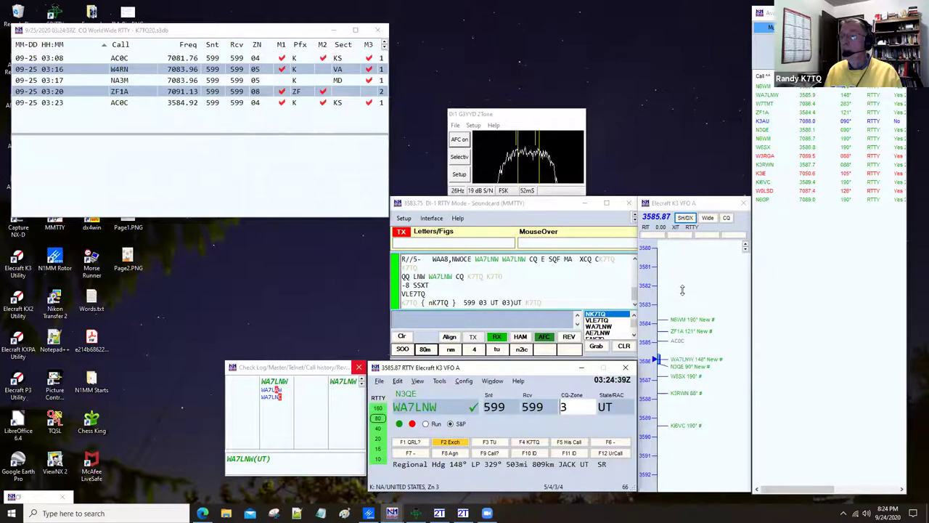
{"action": "key", "text": "Return"}
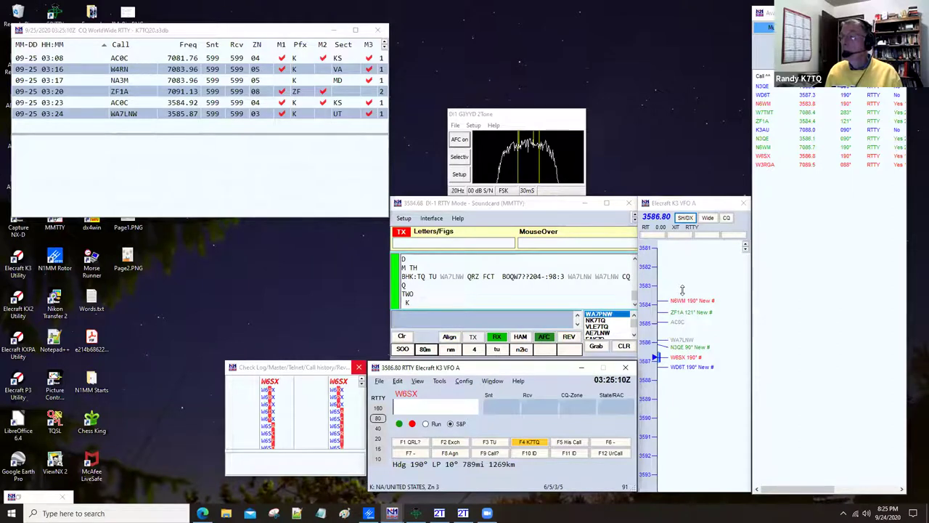
Step: Move to 3590.76, ask whether the frequency is in use, and call CQ repeatedly in Run mode
{"action": "key", "text": "ctrl+Down"}
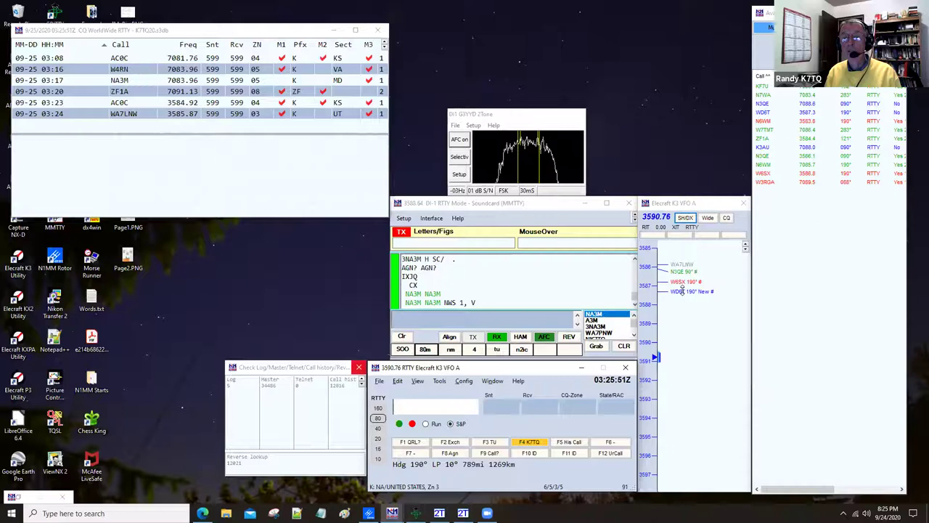
{"action": "mouse_move", "coordinate": [682, 290]}
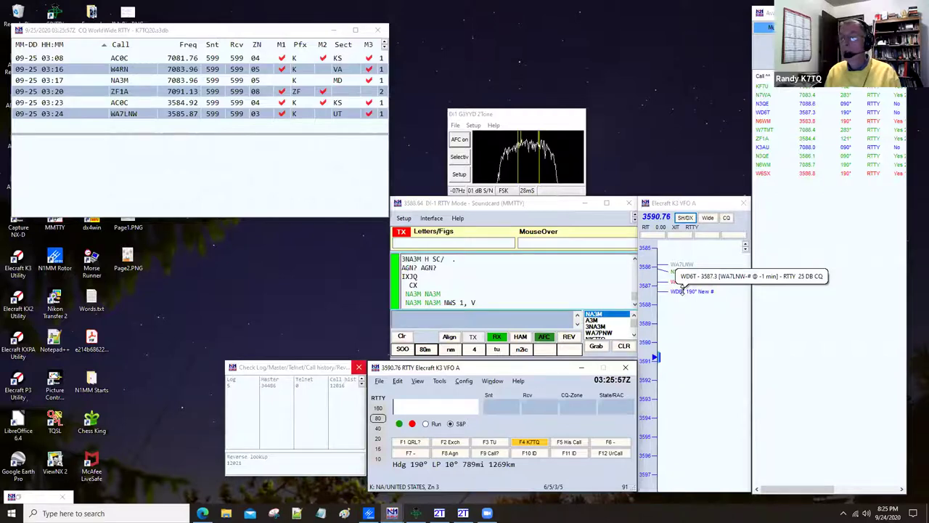
{"action": "key", "text": "F1"}
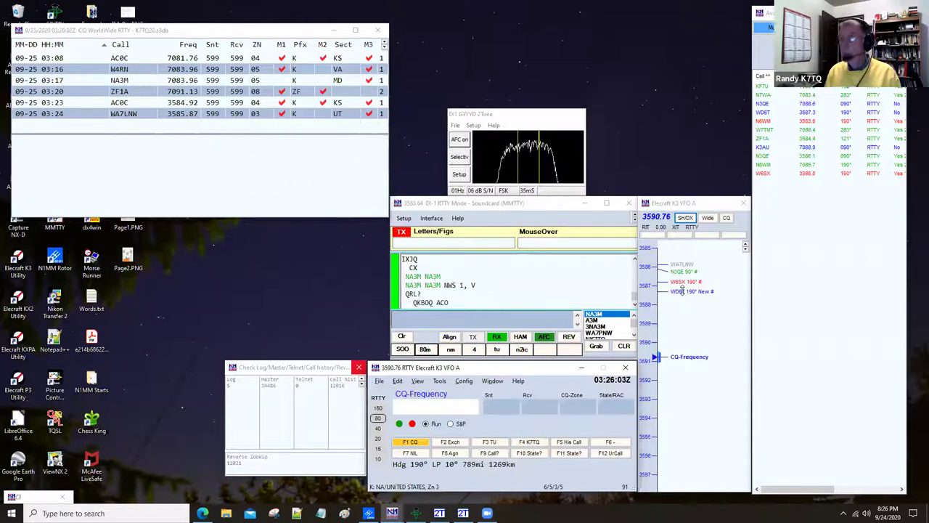
{"action": "key", "text": "F1"}
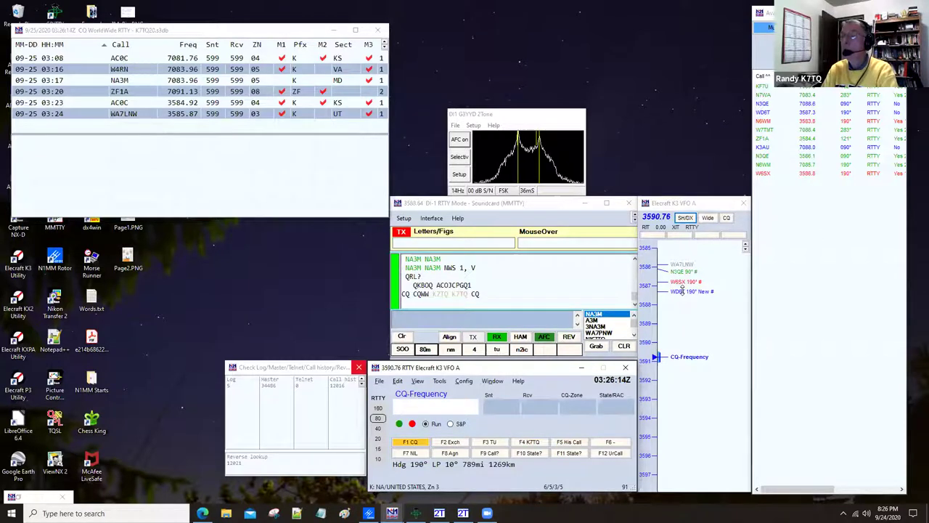
{"action": "key", "text": "F1"}
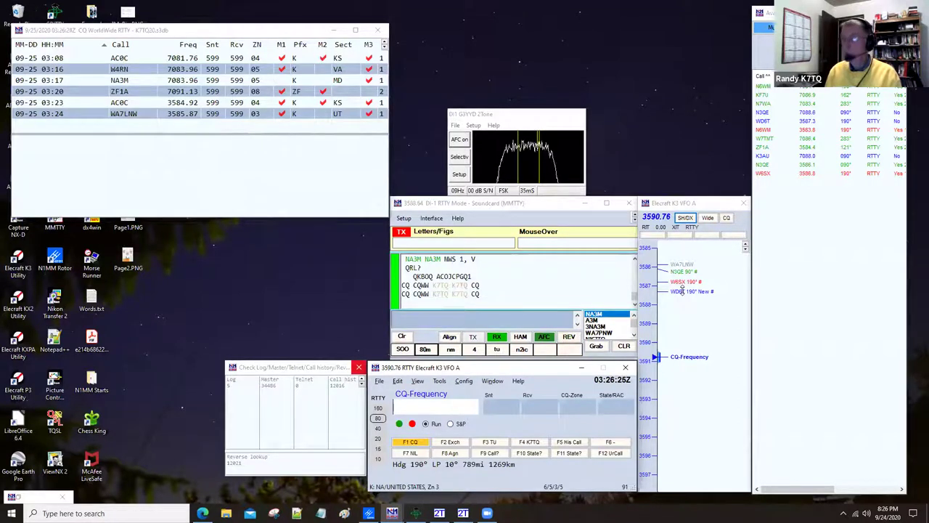
{"action": "key", "text": "F1"}
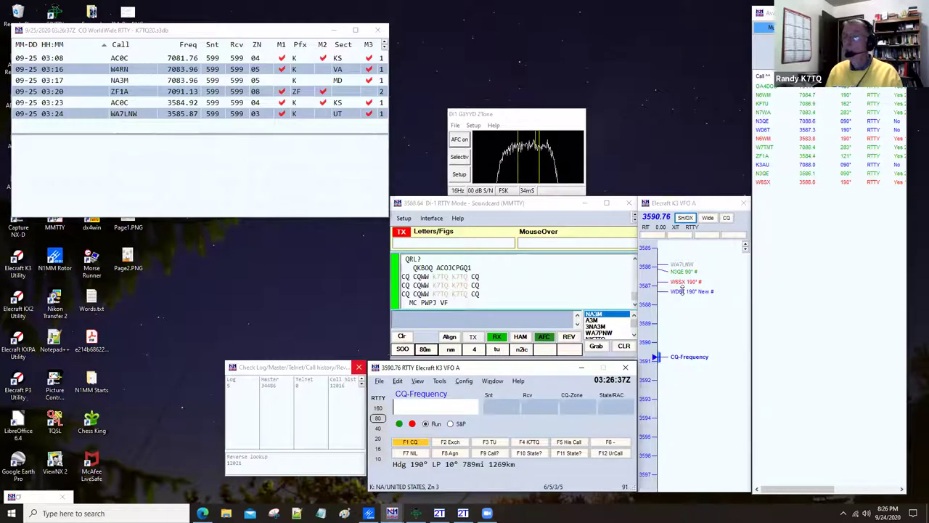
{"action": "key", "text": "F1"}
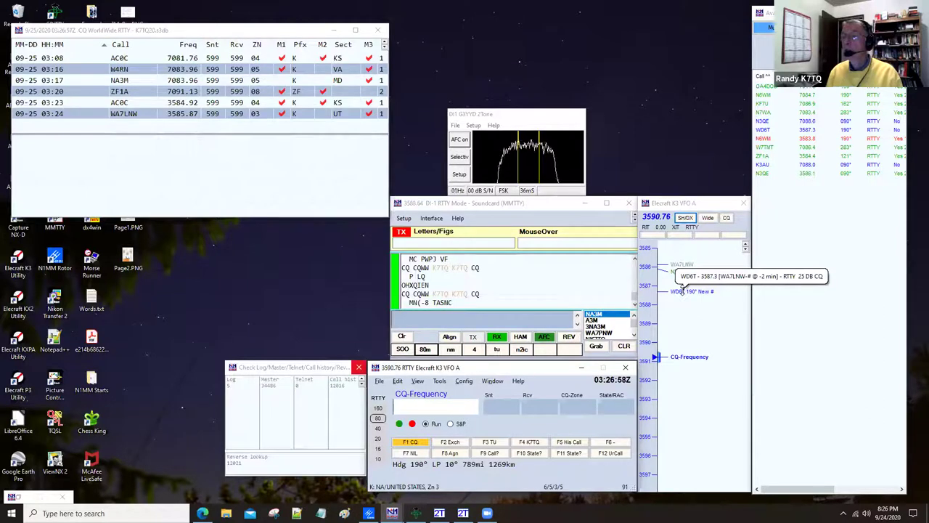
{"action": "key", "text": "F1"}
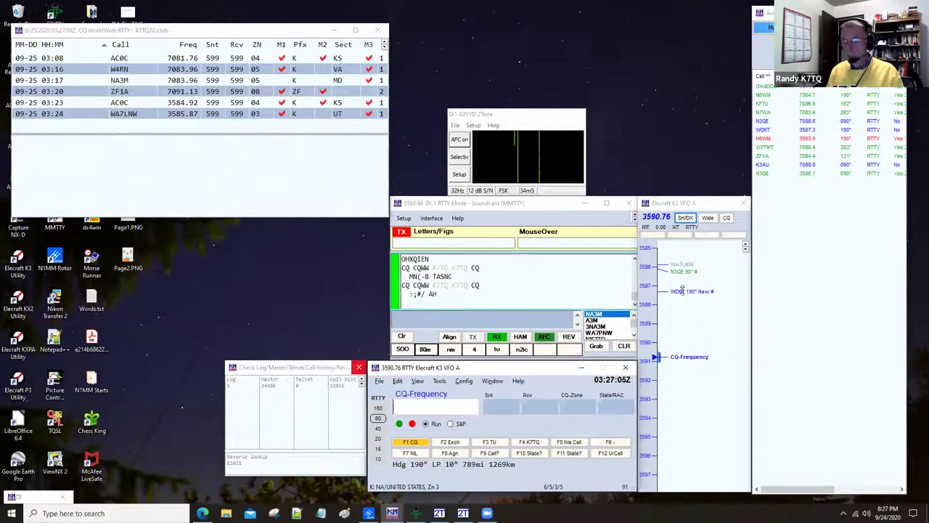
Step: Answer WD6T with the report, prefill 599, zone 3, CA, and log the contact
{"action": "type", "text": "WD6T"}
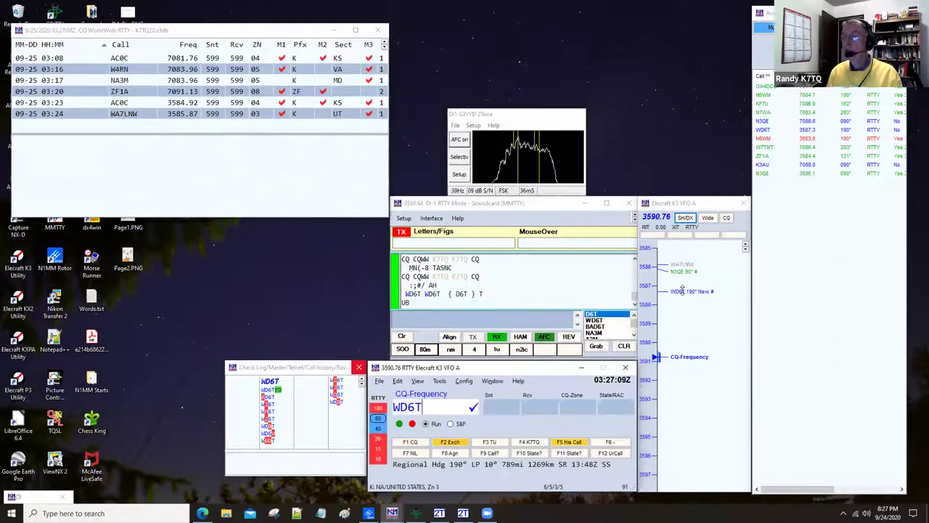
{"action": "key", "text": "Return"}
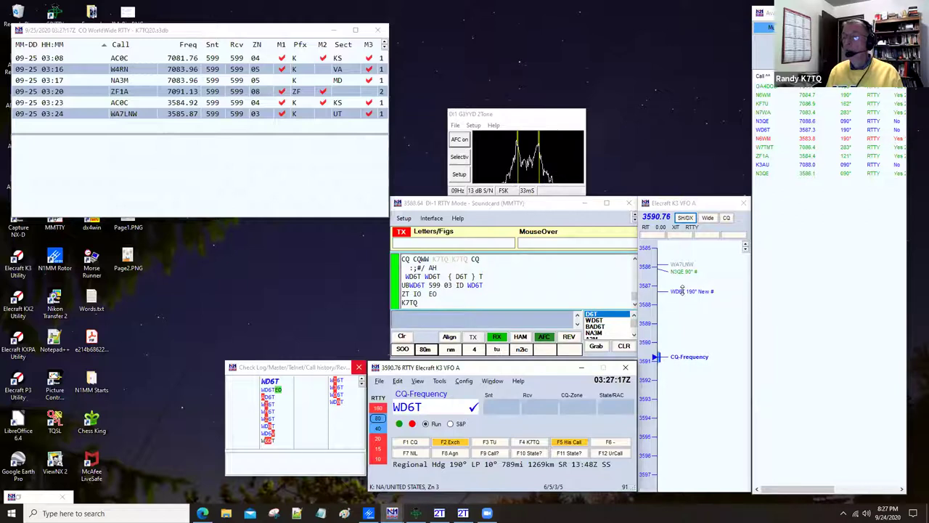
{"action": "key", "text": "space"}
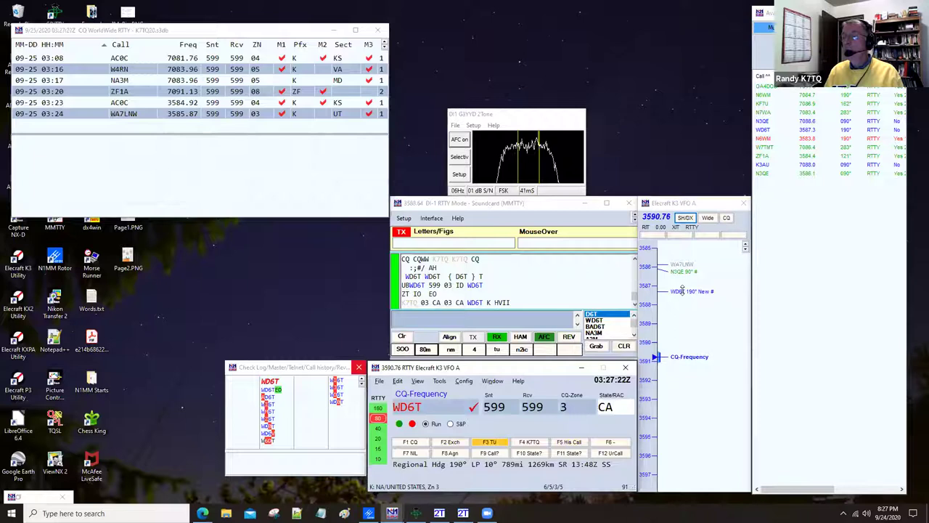
{"action": "key", "text": "Return"}
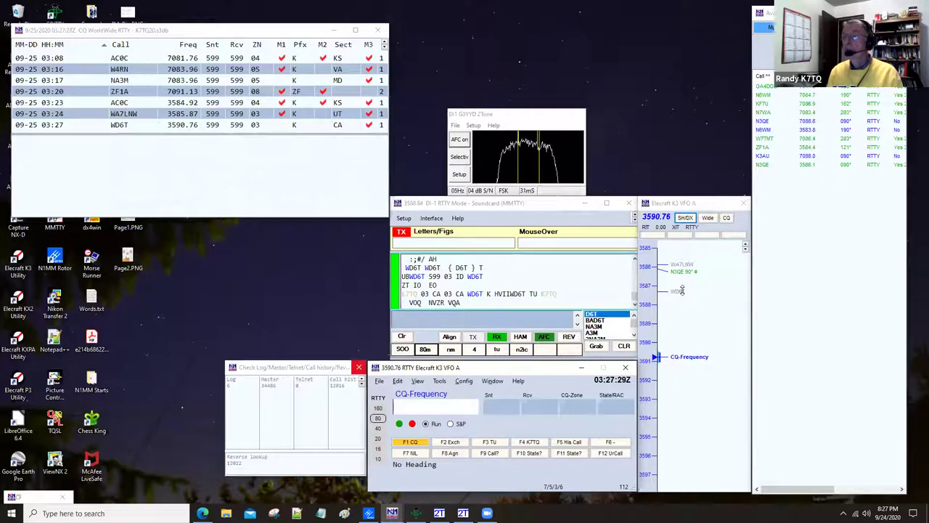
{"action": "key", "text": "F1"}
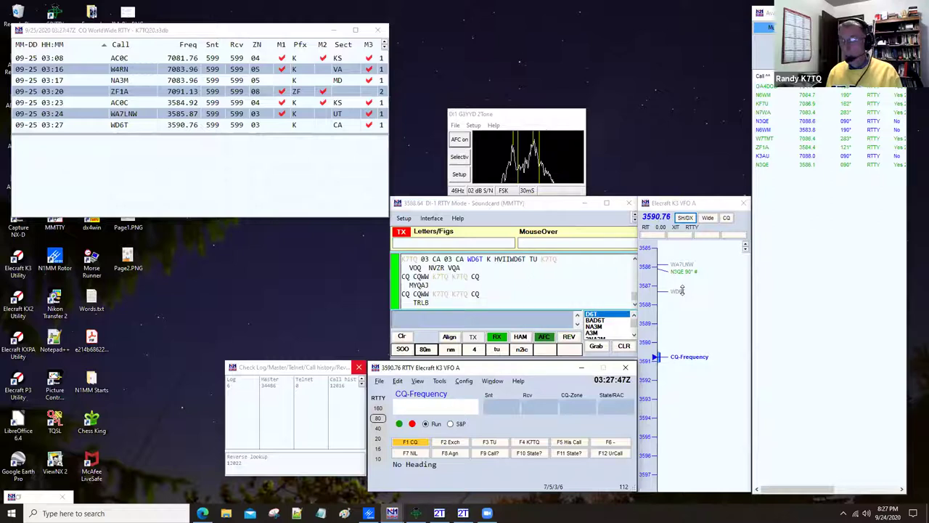
{"action": "type", "text": "N6WM"}
{"action": "key", "text": "Return"}
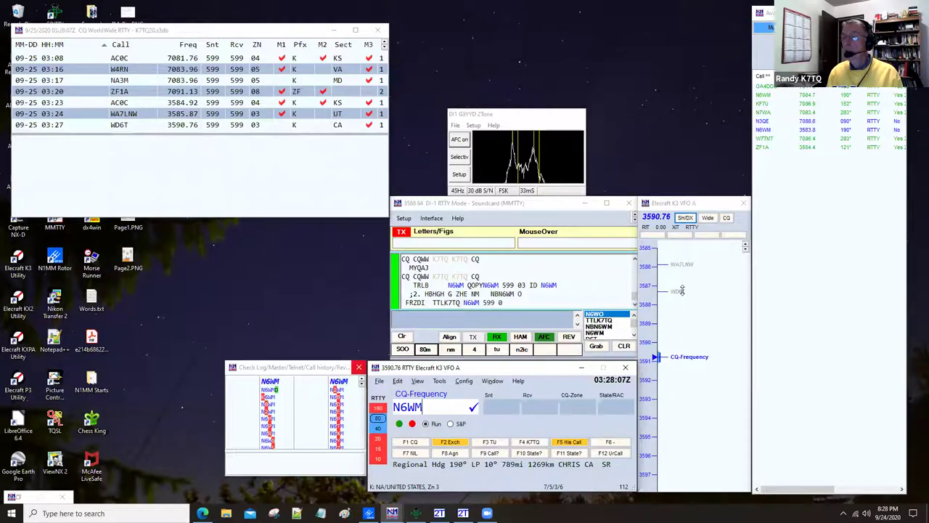
{"action": "key", "text": "Return"}
{"action": "type", "text": "3"}
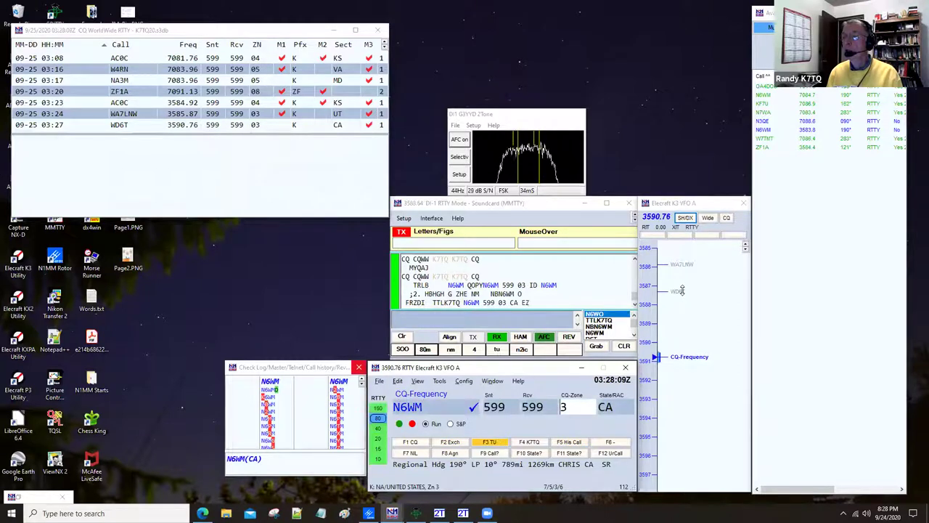
{"action": "key", "text": "Return"}
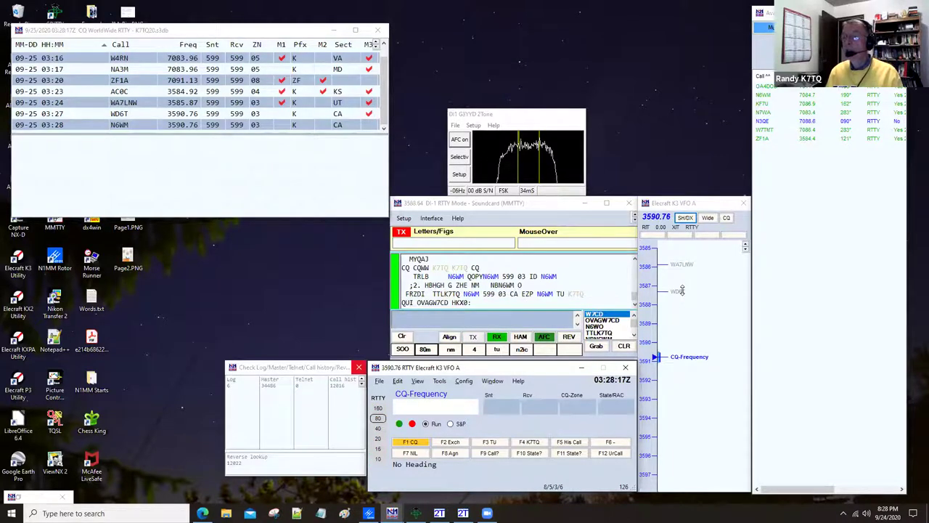
Step: Try to work W7CD: enter the call sign, send the report, and prefill 599 and zone 3
{"action": "type", "text": "W7CD"}
{"action": "key", "text": "Return"}
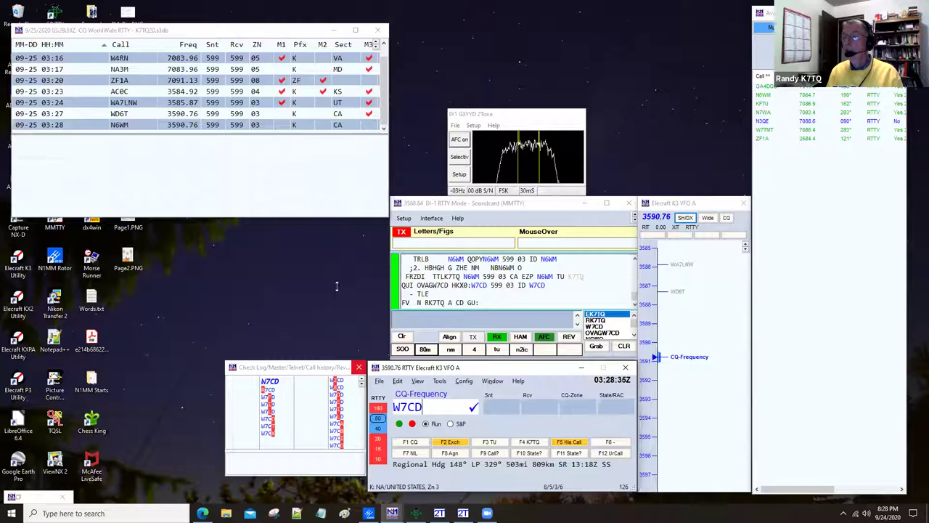
{"action": "key", "text": "space"}
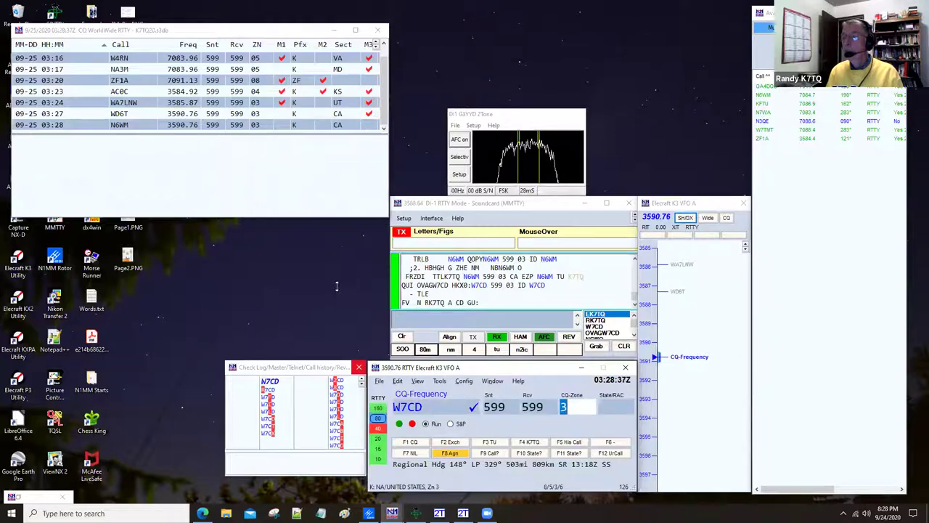
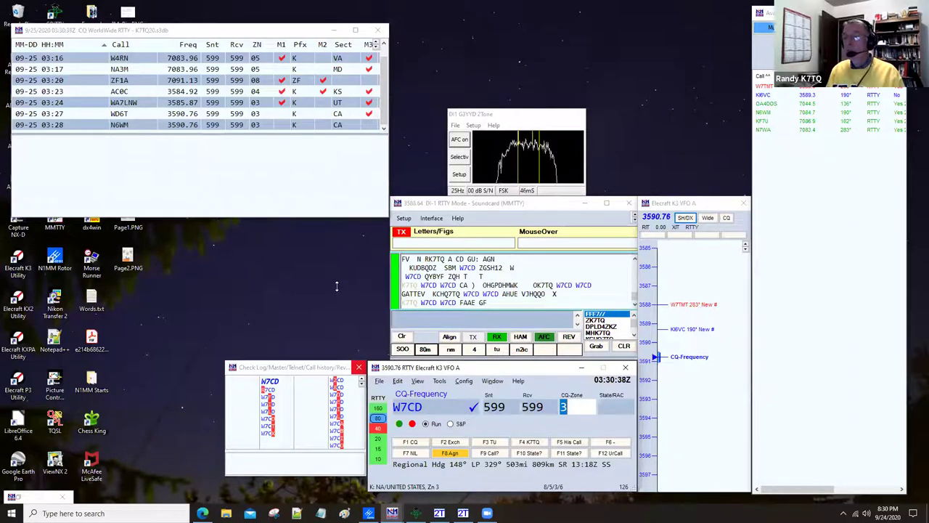
Step: Correct the mistyped call sign to W7CD, and clear the entry to abandon the contact
{"action": "key", "text": "Return"}
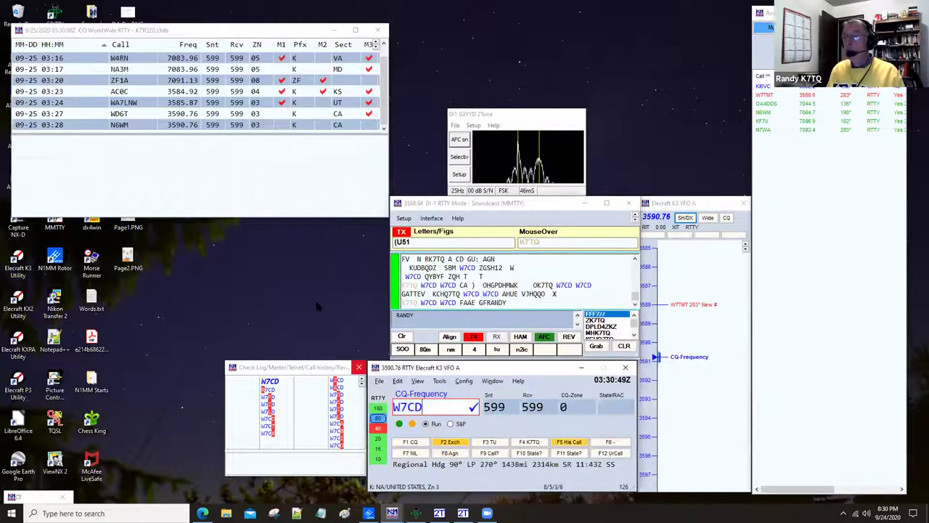
{"action": "type", "text": "WA"}
{"action": "key", "text": "BackSpace"}
{"action": "key", "text": "BackSpace"}
{"action": "key", "text": "BackSpace"}
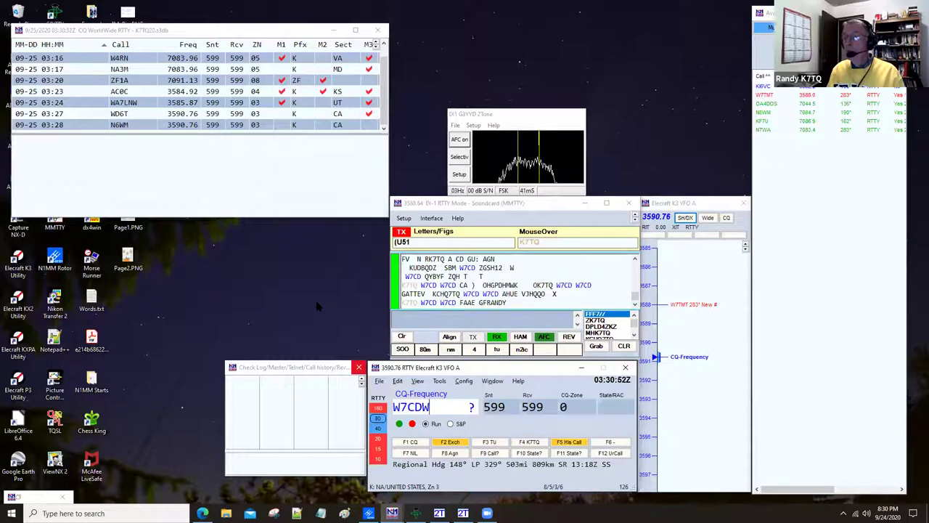
{"action": "type", "text": "D"}
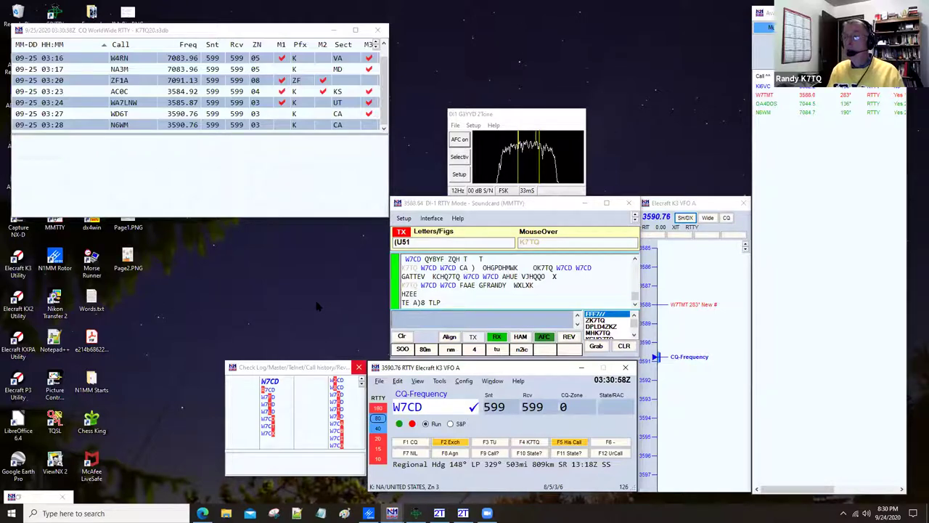
{"action": "key", "text": "Return"}
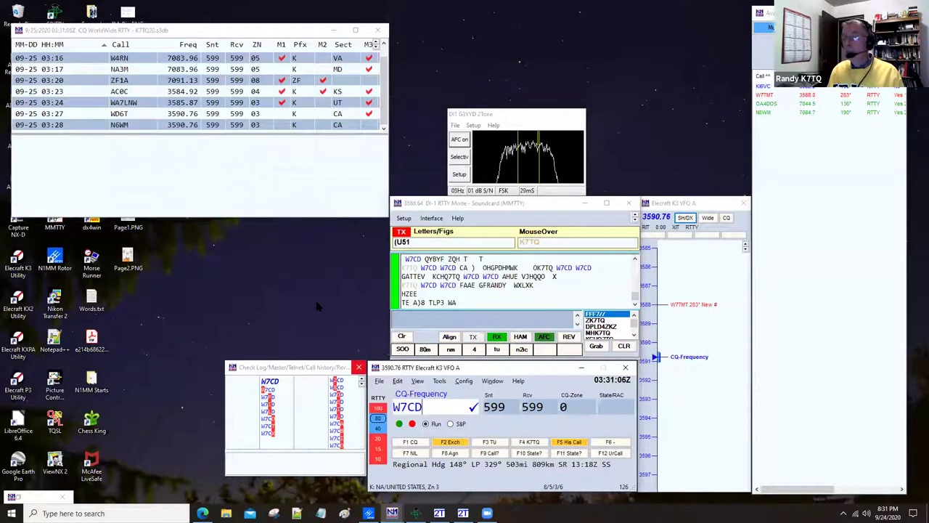
{"action": "key", "text": "Return"}
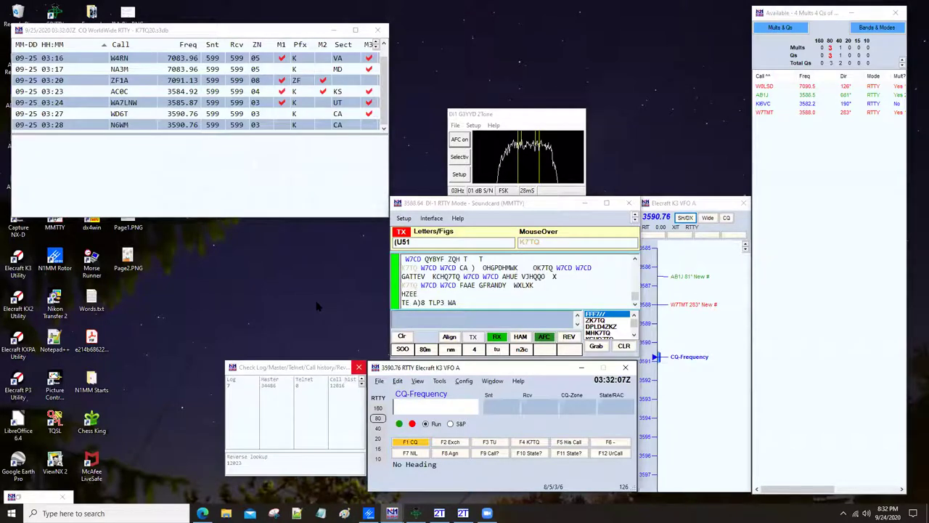
Step: Open the logger's Telnet window and sign off from the WS7I cluster with the bye command
{"action": "left_click", "coordinate": [495, 382]}
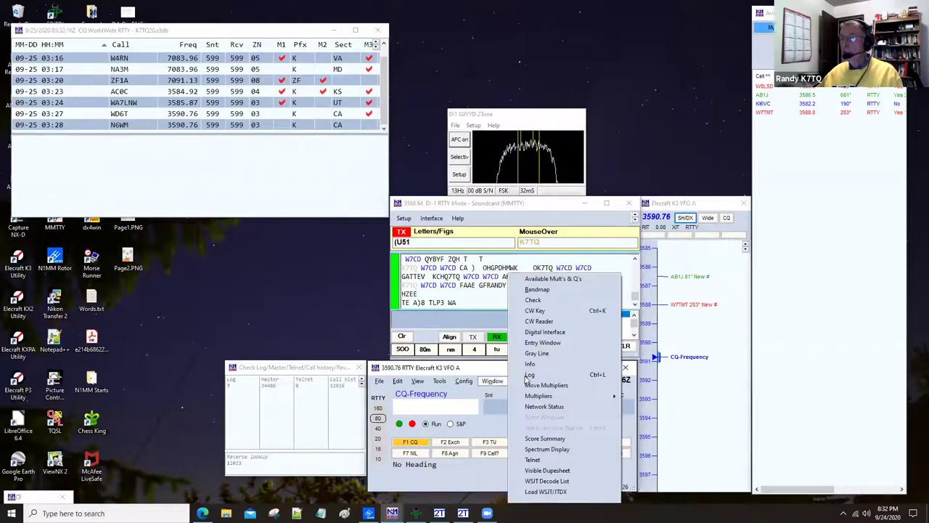
{"action": "left_click", "coordinate": [533, 460]}
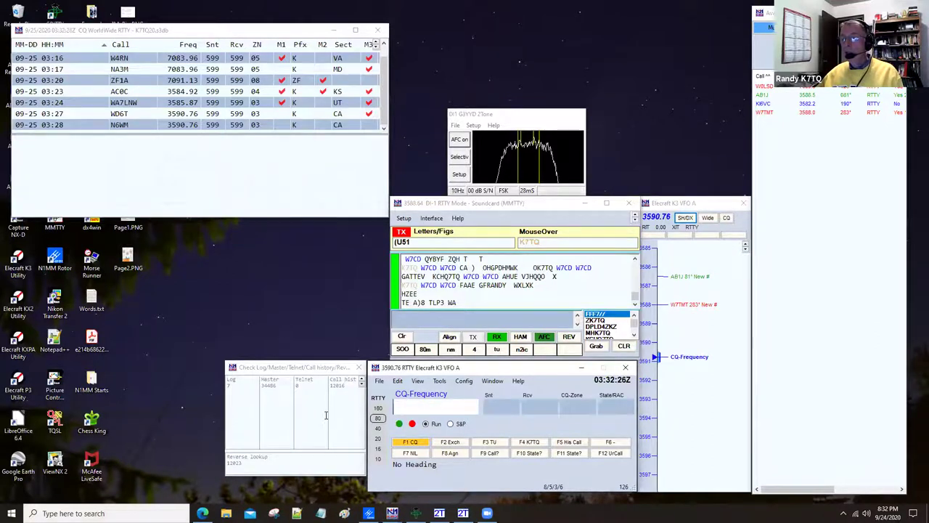
Step: Switch to CC User, connect it to the WS7I-1 cluster, and disconnect it again
{"action": "key", "text": "super"}
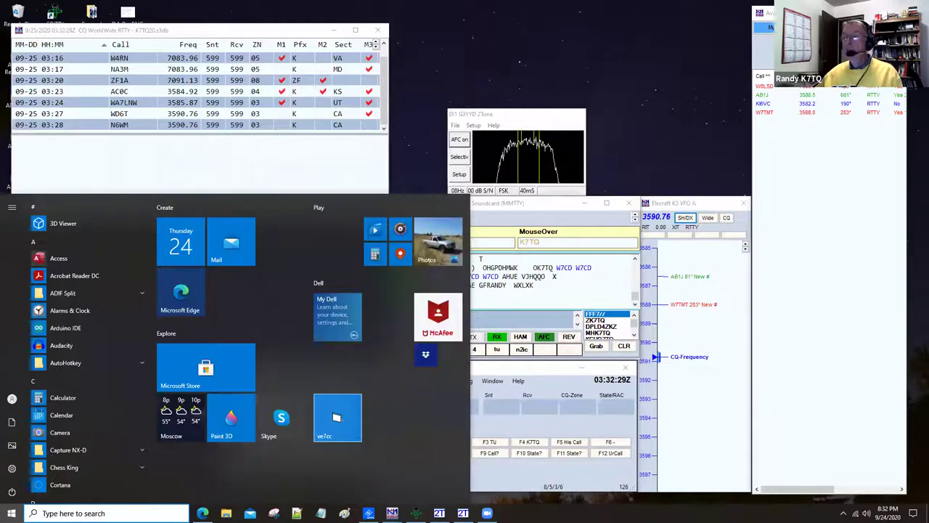
{"action": "key", "text": "Return"}
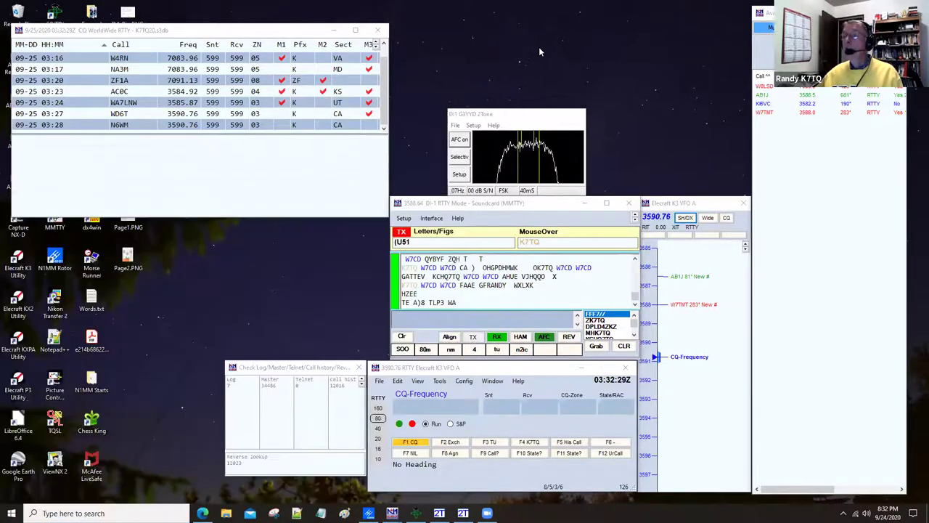
{"action": "left_click", "coordinate": [541, 50]}
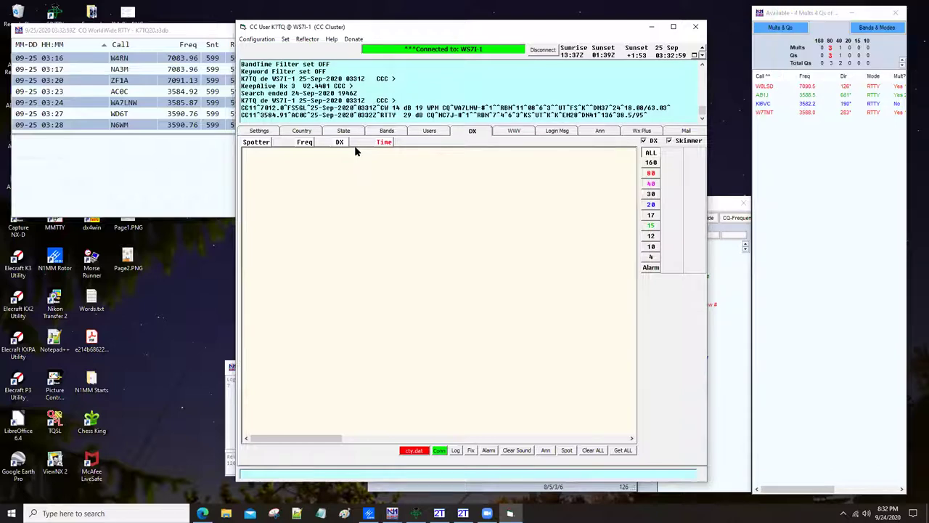
{"action": "left_click", "coordinate": [541, 50]}
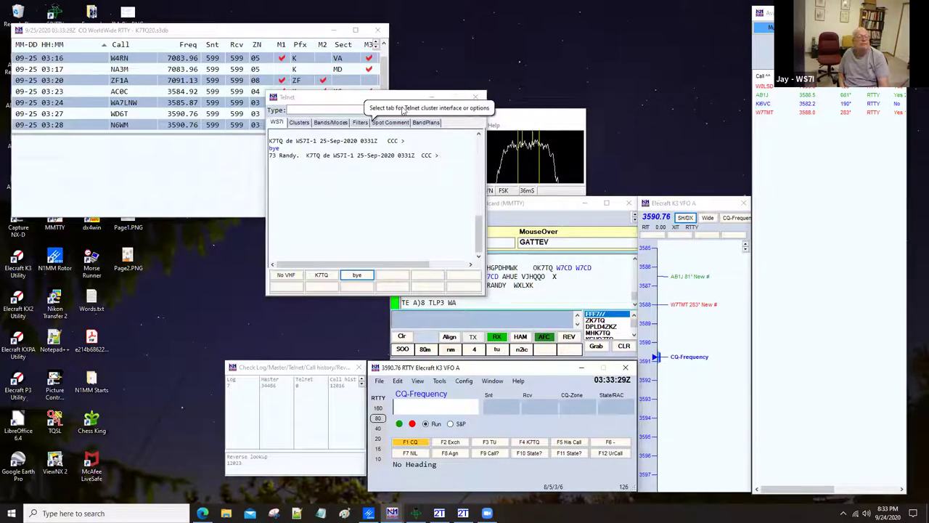
Step: Reconnect the Telnet window to the WS7I cluster and log in with the station's call sign
{"action": "left_click", "coordinate": [402, 111]}
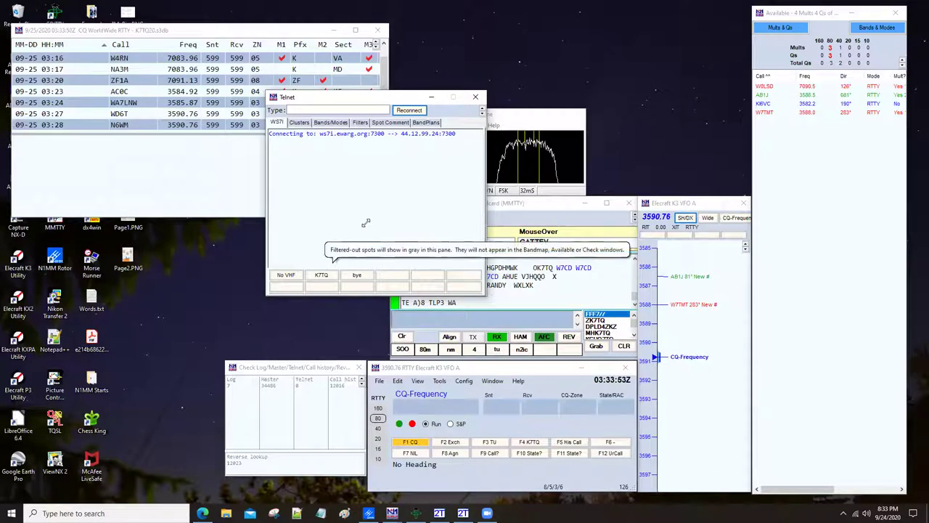
{"action": "left_click", "coordinate": [321, 275]}
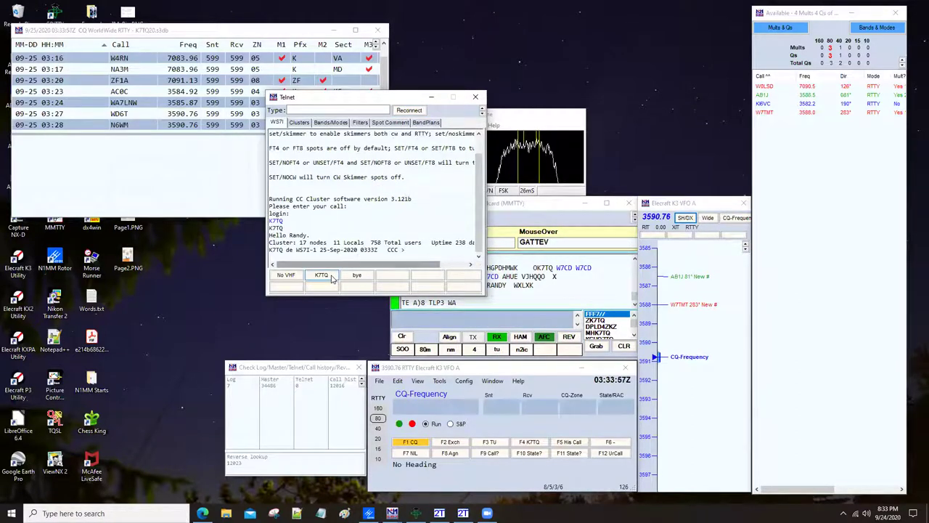
Step: Review the Telnet spot filters and request the recent spots from the cluster with SHOW/DX
{"action": "left_click", "coordinate": [359, 123]}
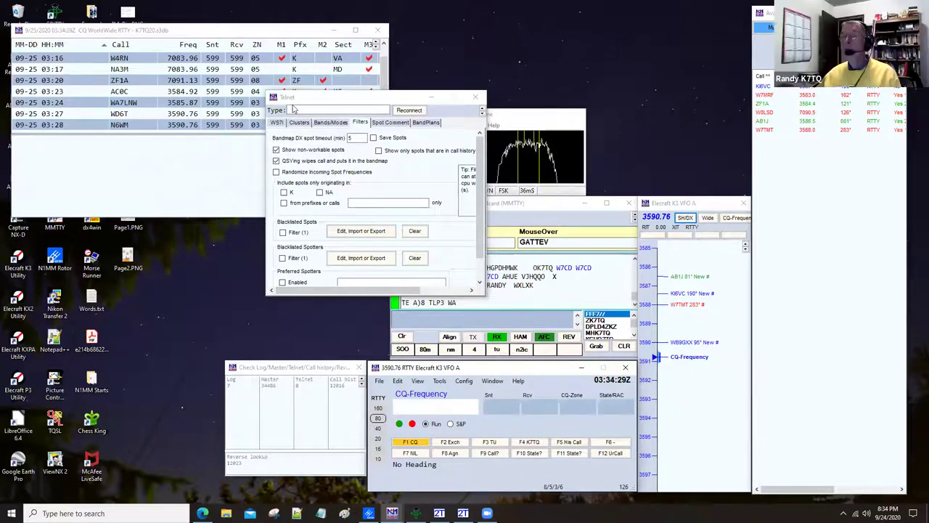
{"action": "left_click", "coordinate": [295, 110]}
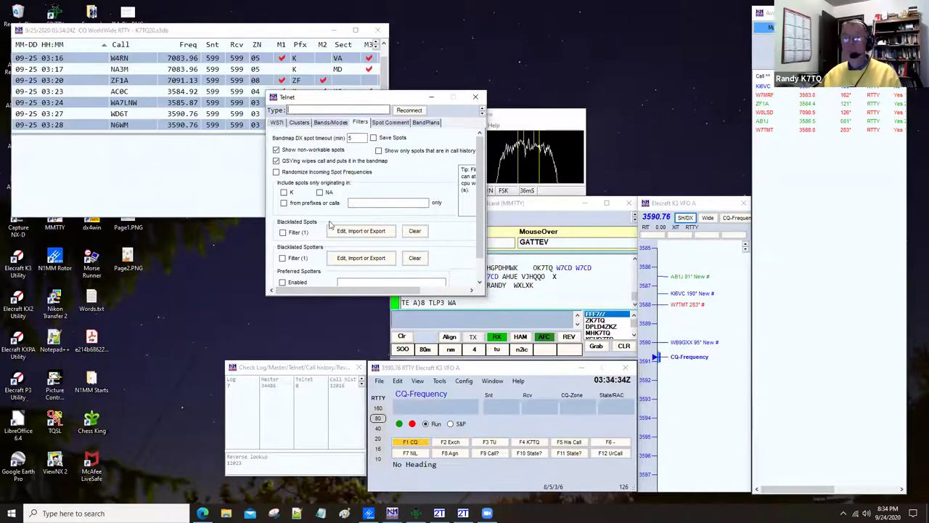
{"action": "type", "text": "SHOW/DX"}
{"action": "key", "text": "Return"}
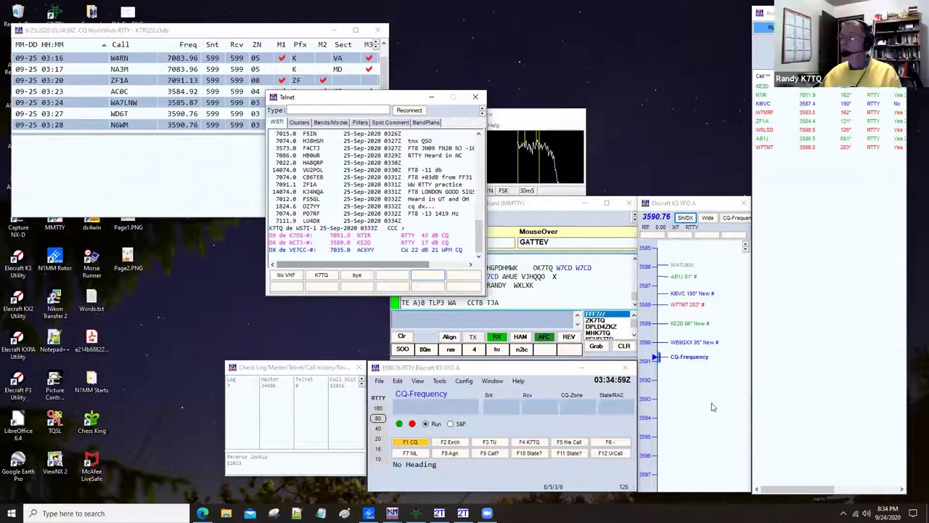
Step: Enable skimmer spots on the cluster by sending the SET/SKIMMER command
{"action": "mouse_move", "coordinate": [685, 276]}
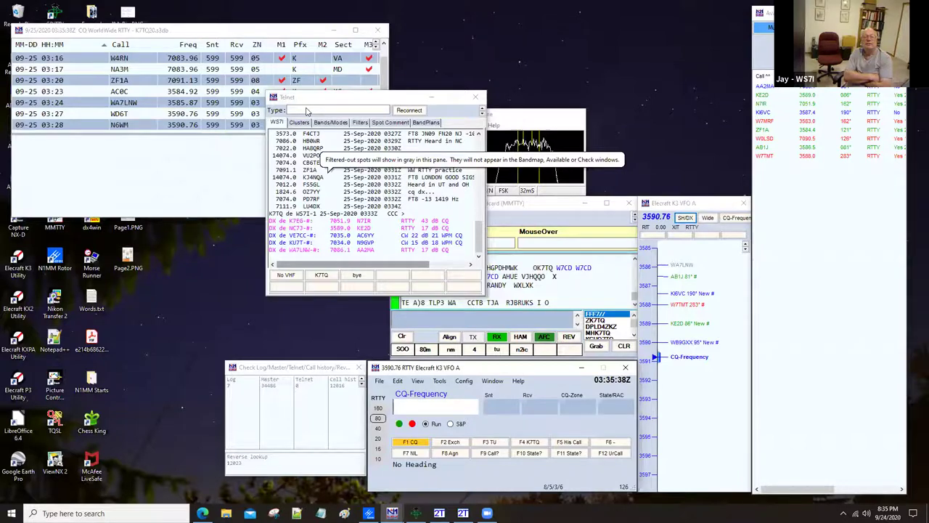
{"action": "left_click", "coordinate": [306, 110]}
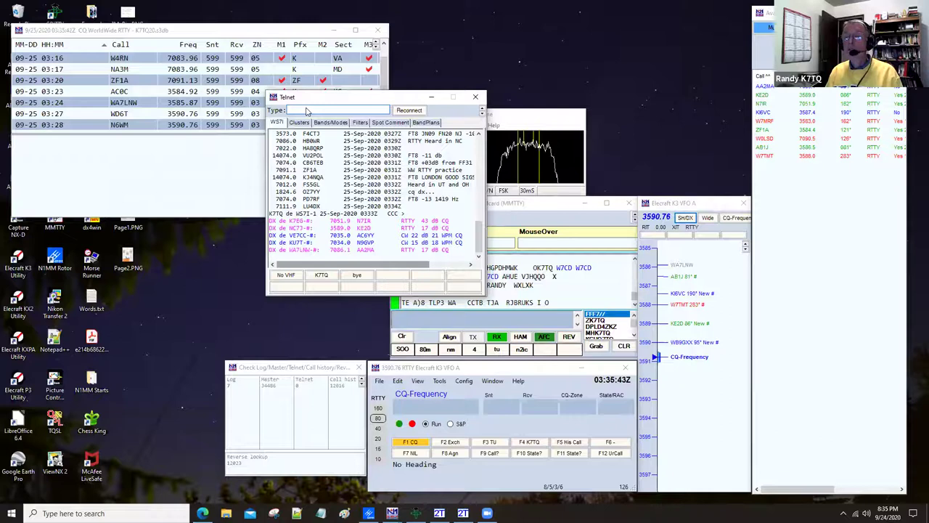
{"action": "type", "text": "SET/"}
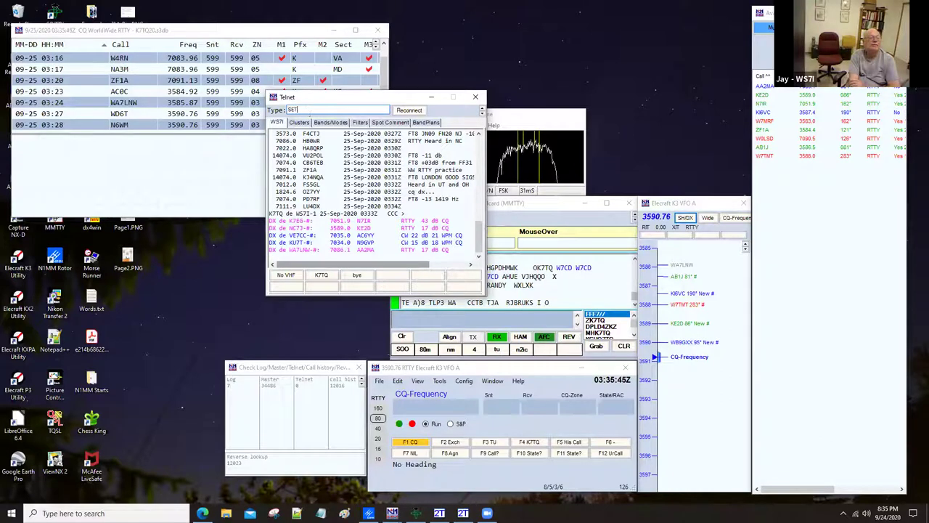
{"action": "type", "text": "SKIMMER"}
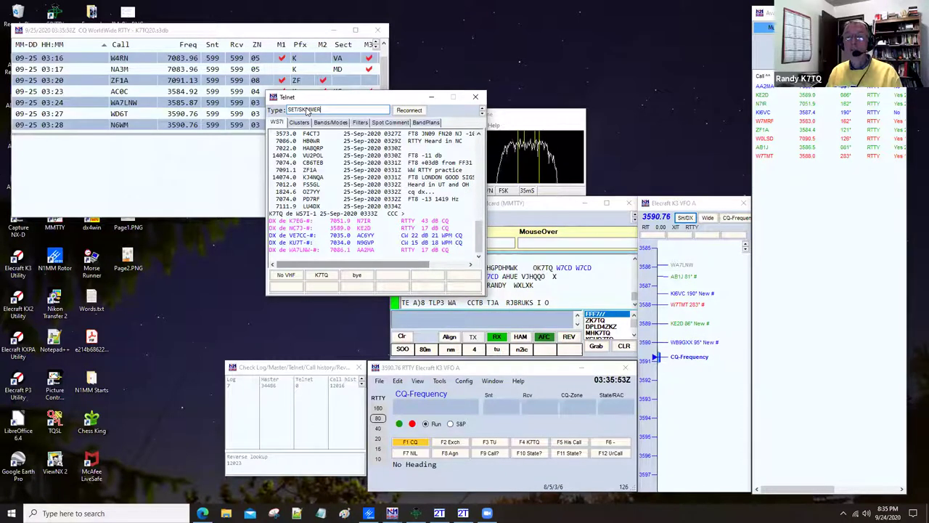
{"action": "key", "text": "Return"}
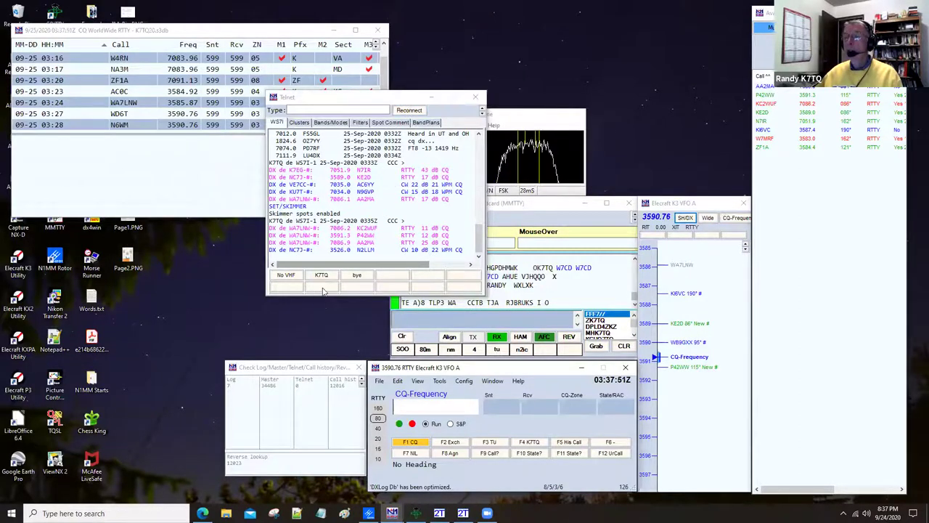
Step: Sign off from the cluster with the bye command and minimize the Telnet window
{"action": "left_click", "coordinate": [357, 275]}
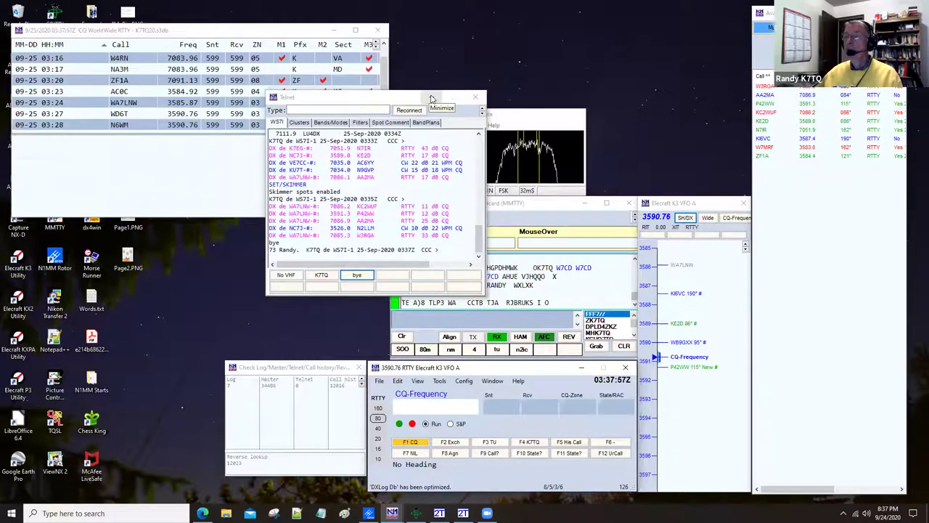
{"action": "left_click", "coordinate": [431, 98]}
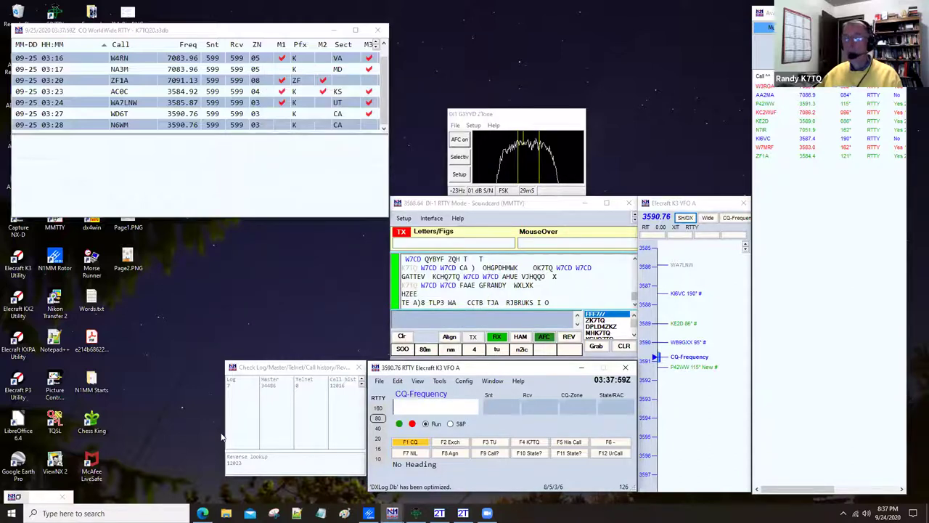
Step: Switch to CC User and connect it to the WS7I-1 cluster
{"action": "key", "text": "super"}
{"action": "key", "text": "super"}
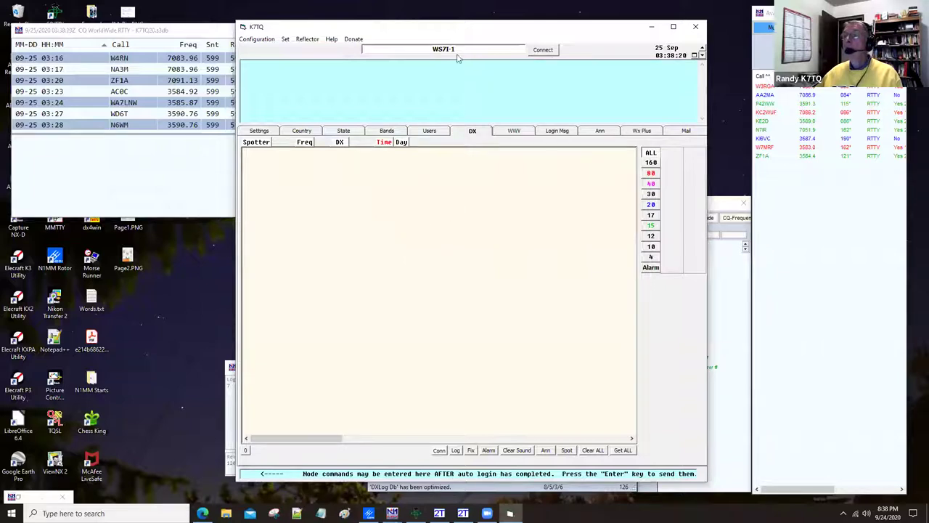
{"action": "left_click", "coordinate": [544, 54]}
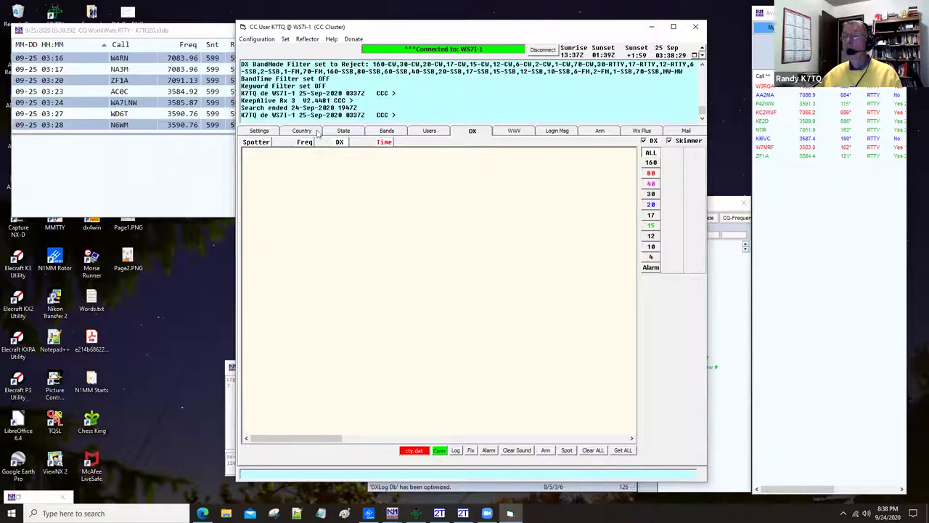
Step: Examine the CC User cluster settings, the connection output, and the cluster's login message
{"action": "left_click", "coordinate": [263, 136]}
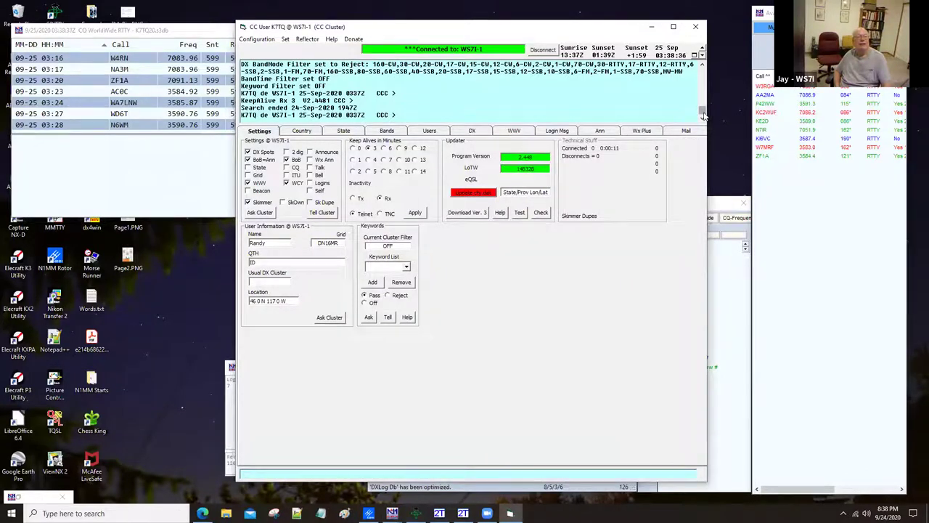
{"action": "scroll", "coordinate": [703, 94], "scroll_direction": "up", "scroll_amount": 3}
{"action": "scroll", "coordinate": [703, 70], "scroll_direction": "up", "scroll_amount": 5}
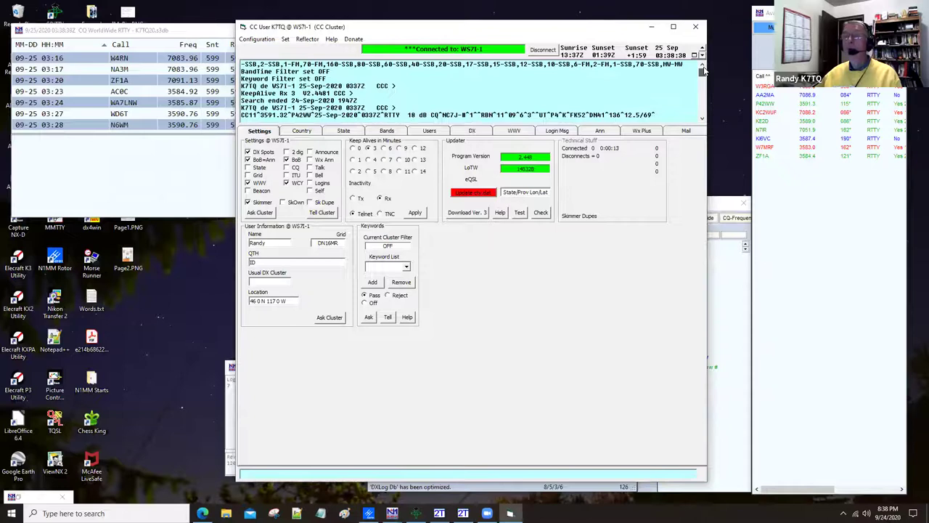
{"action": "scroll", "coordinate": [703, 69], "scroll_direction": "up", "scroll_amount": 5}
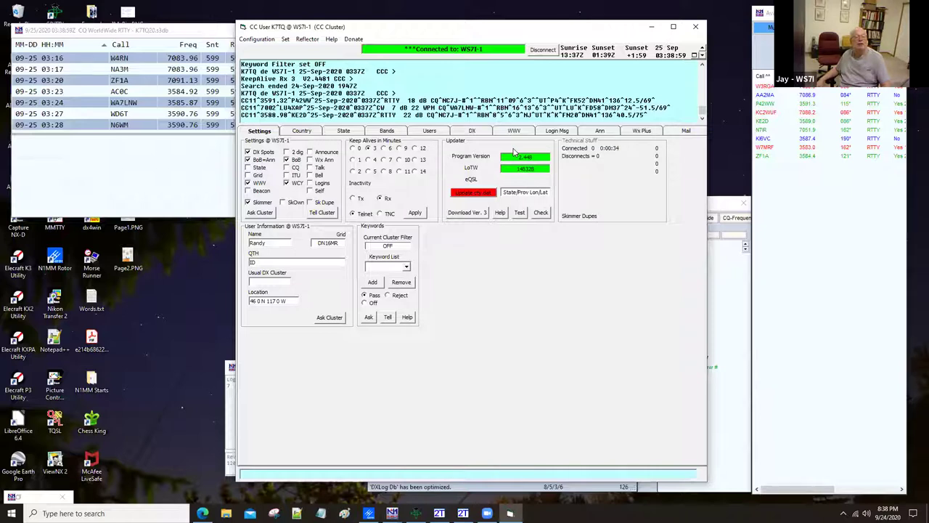
{"action": "left_click", "coordinate": [552, 131]}
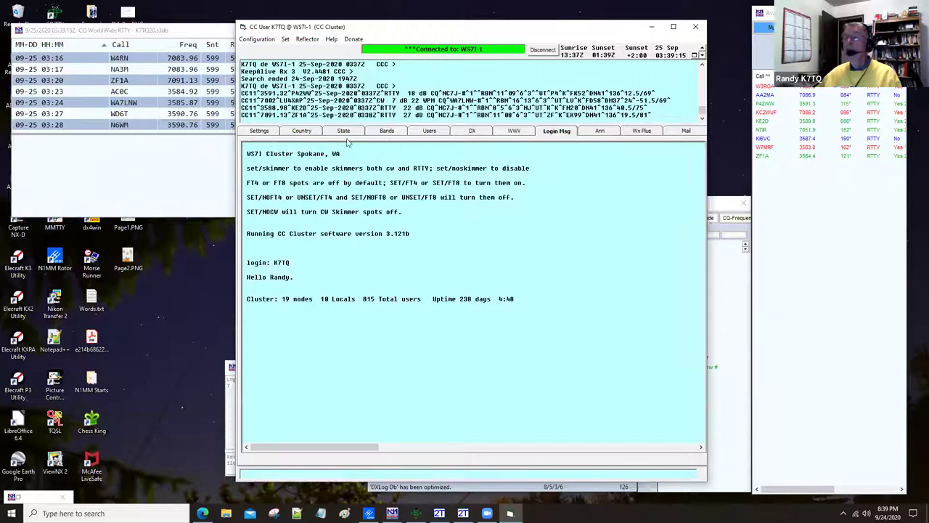
Step: Review the general cluster settings, the country, state and band filters, and the DX spot list in CC User
{"action": "left_click", "coordinate": [260, 131]}
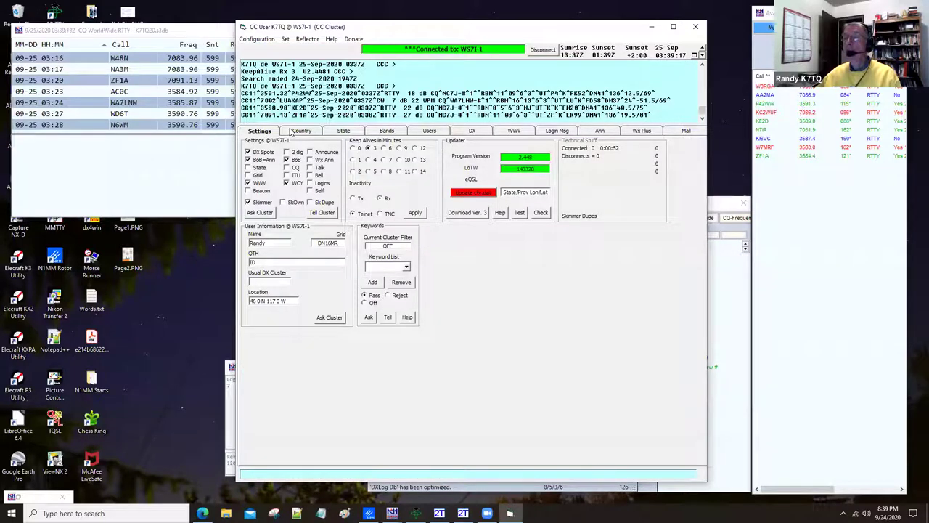
{"action": "left_click", "coordinate": [291, 131]}
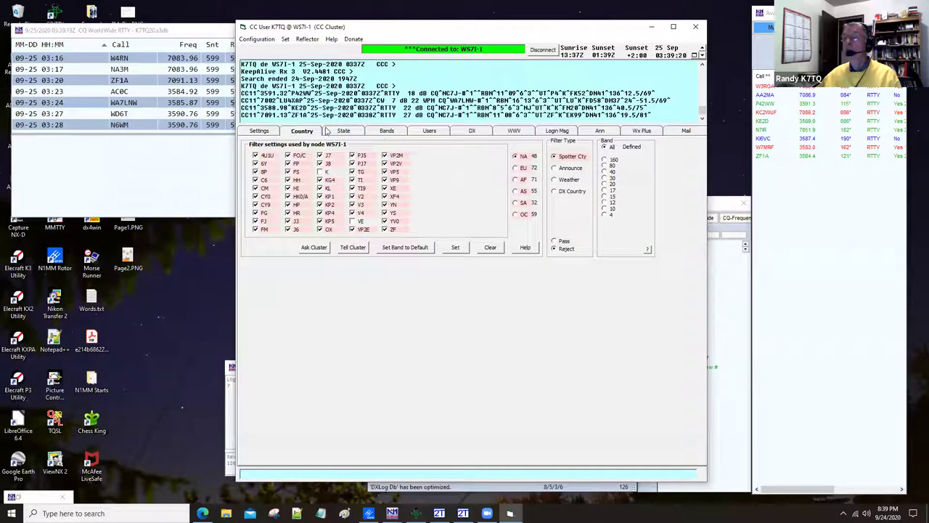
{"action": "left_click", "coordinate": [385, 131]}
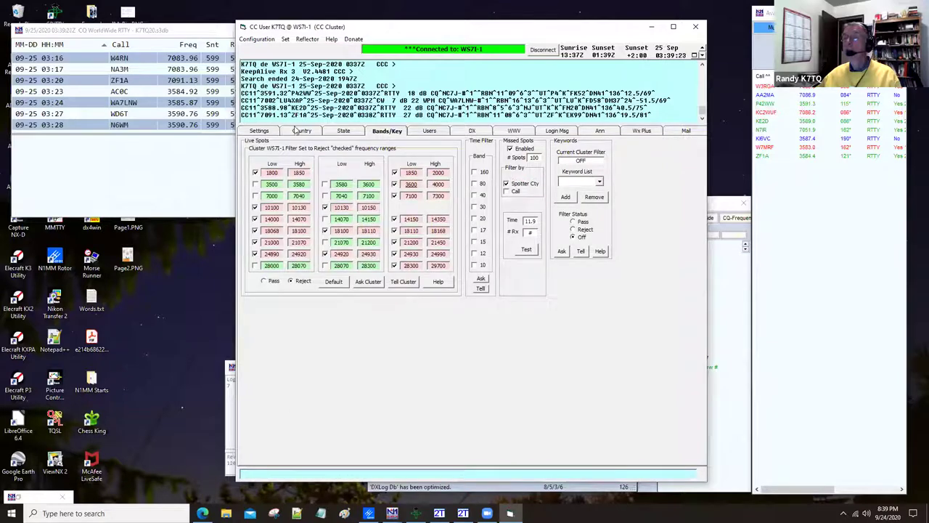
{"action": "key", "text": "ctrl+shift+Tab"}
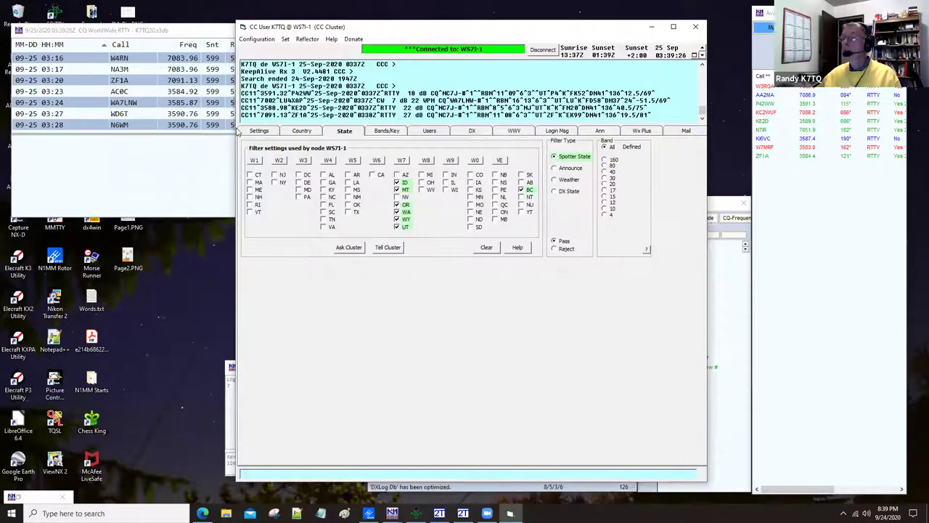
{"action": "key", "text": "ctrl+shift+Tab"}
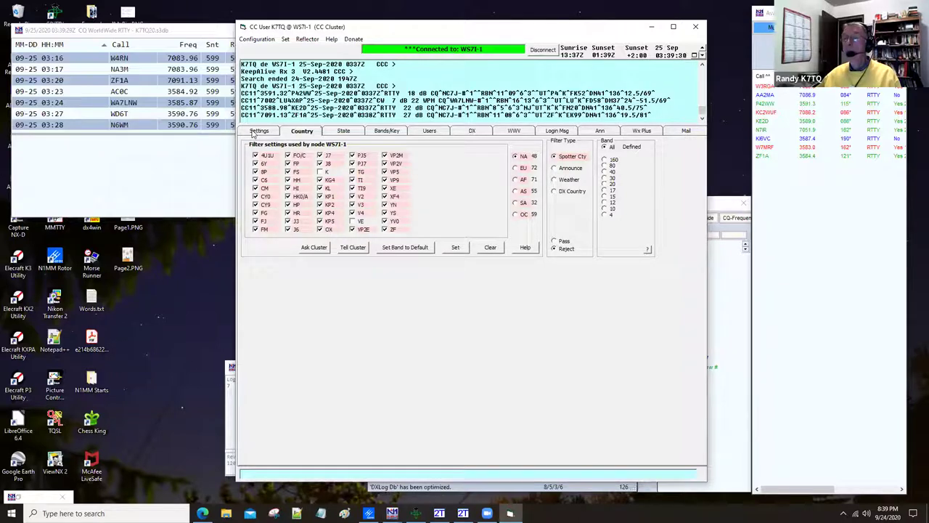
{"action": "left_click", "coordinate": [253, 133]}
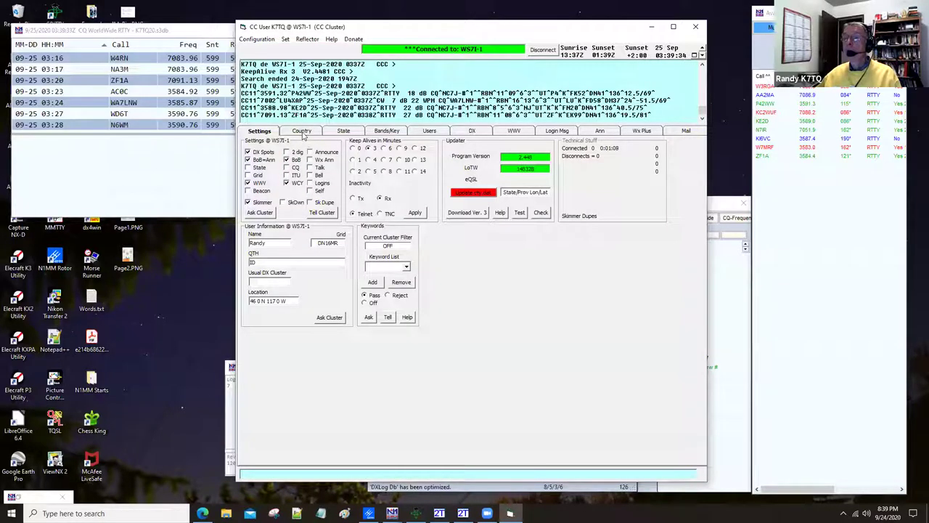
{"action": "left_click", "coordinate": [477, 131]}
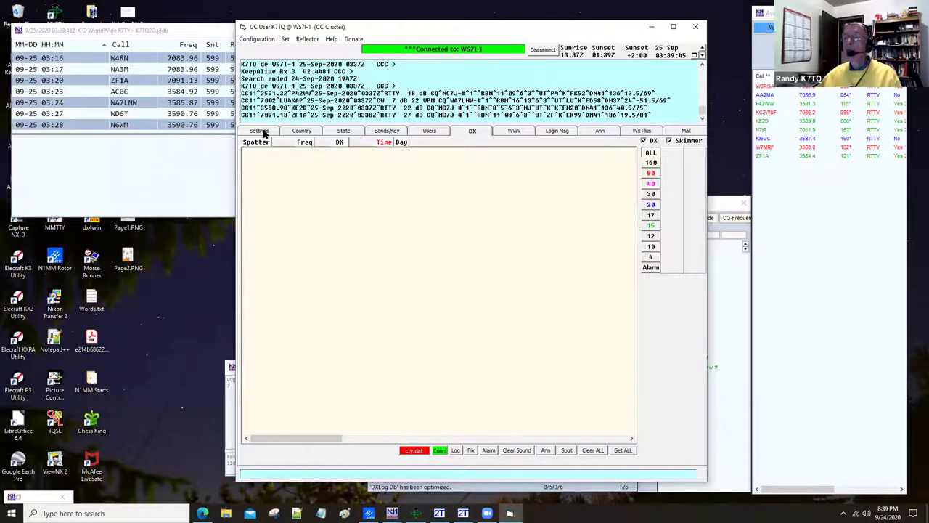
{"action": "left_click", "coordinate": [290, 131]}
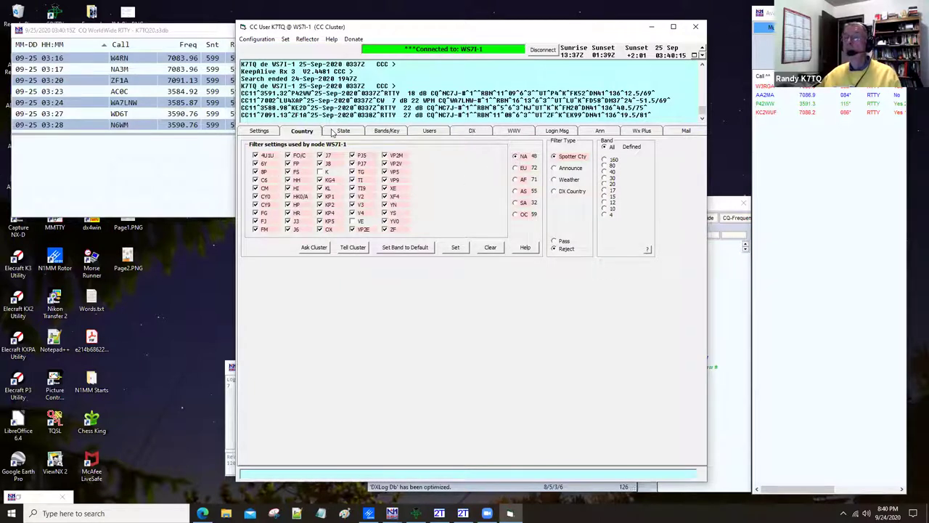
{"action": "left_click", "coordinate": [336, 132]}
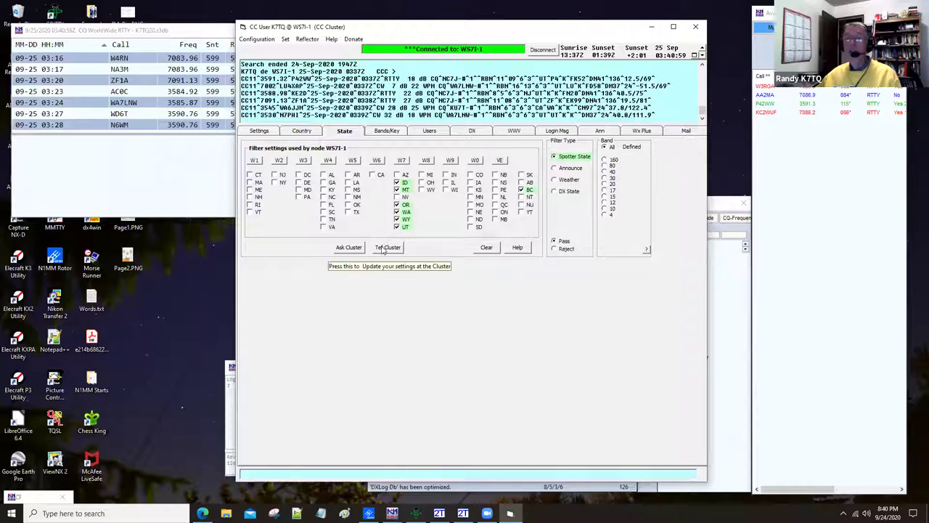
{"action": "left_click", "coordinate": [390, 131]}
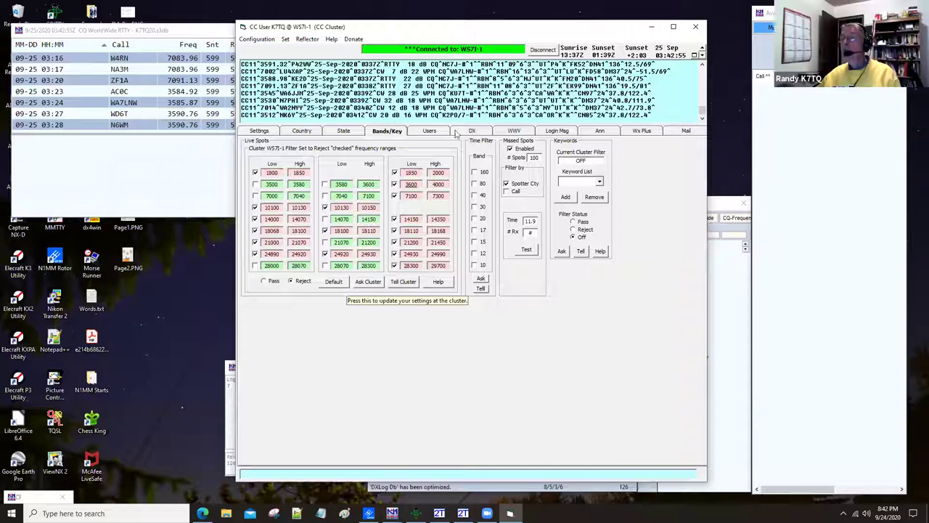
{"action": "left_click", "coordinate": [472, 131]}
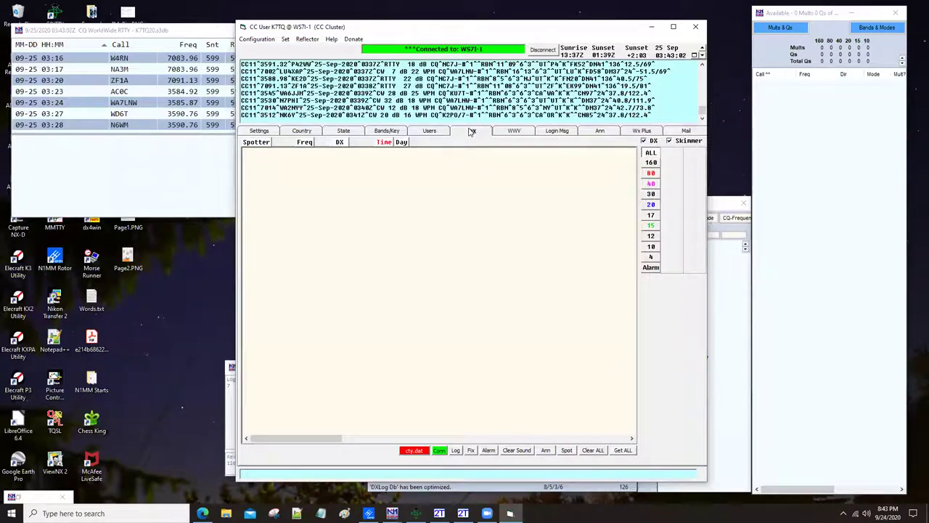
Step: Review the users list and state filters in CC User, and close it after disconnecting from the WS7I-1 cluster
{"action": "left_click", "coordinate": [430, 132]}
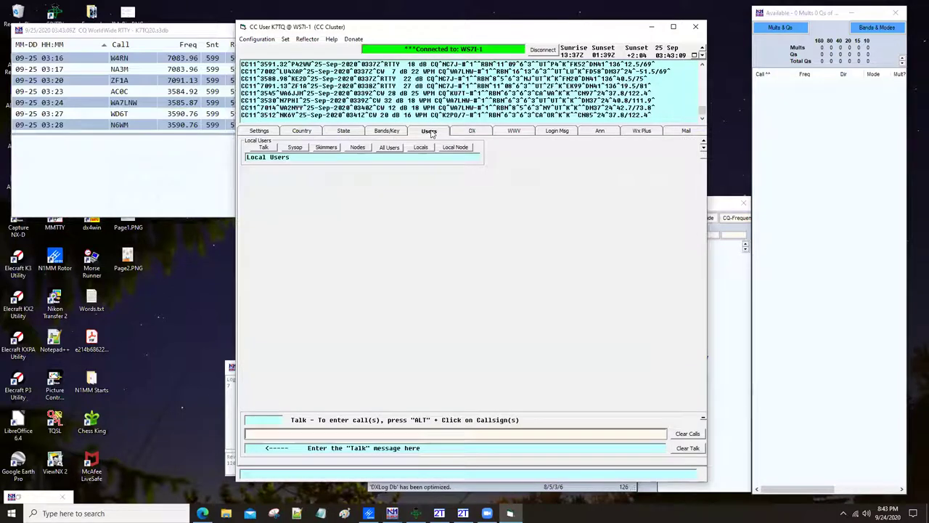
{"action": "left_click", "coordinate": [342, 130]}
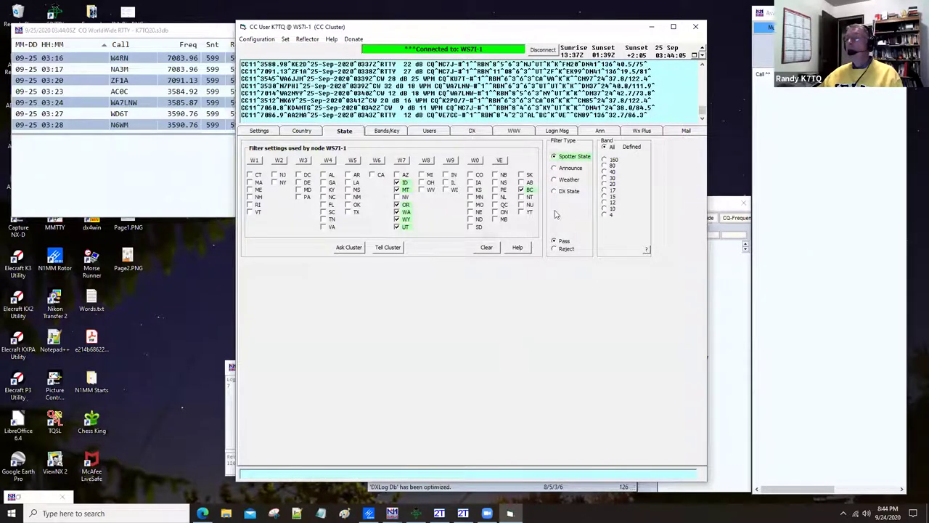
{"action": "left_click", "coordinate": [542, 50]}
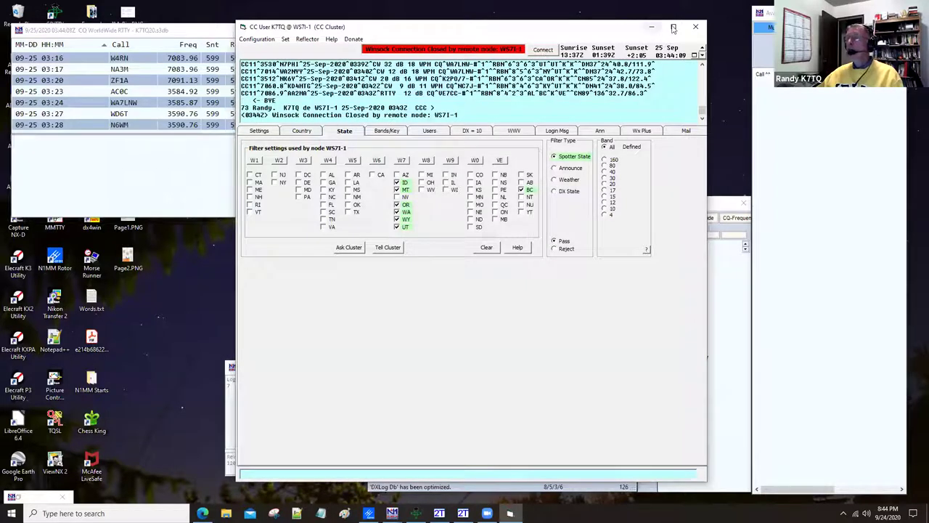
{"action": "left_click", "coordinate": [698, 26]}
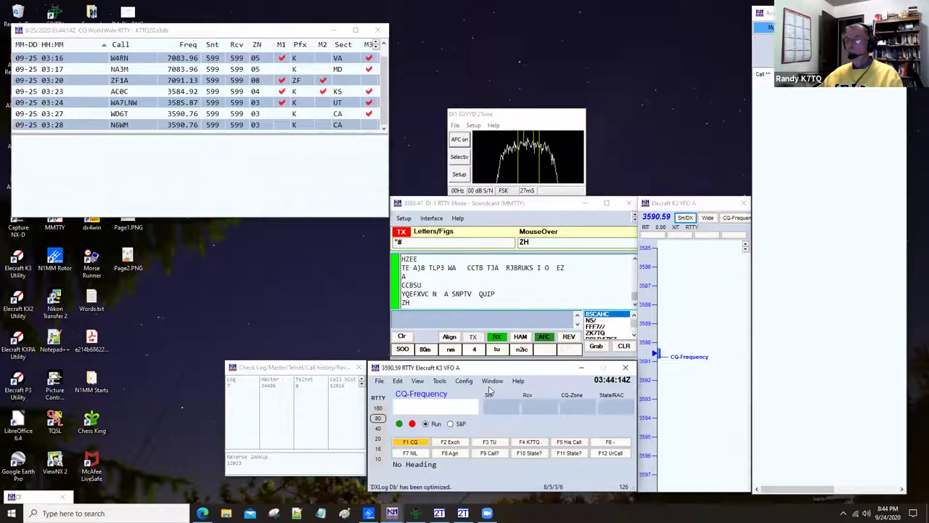
Step: Reconnect the Telnet window to the WS7I cluster, logging in with the station callsign, and minimize it
{"action": "left_click", "coordinate": [492, 380]}
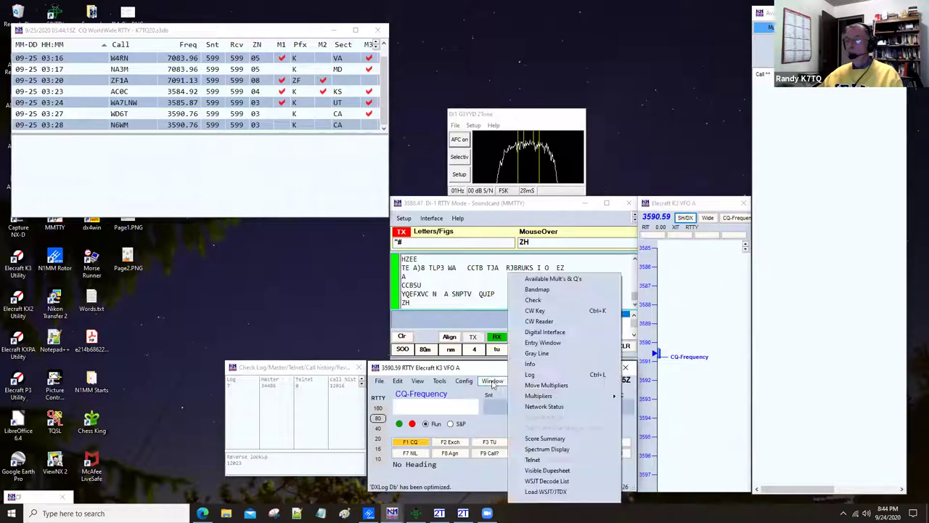
{"action": "left_click", "coordinate": [537, 460]}
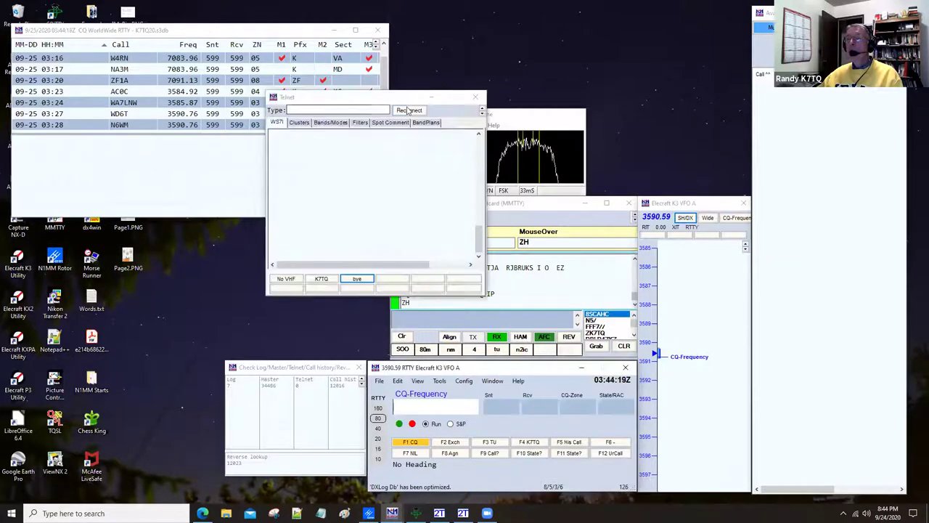
{"action": "left_click", "coordinate": [409, 110]}
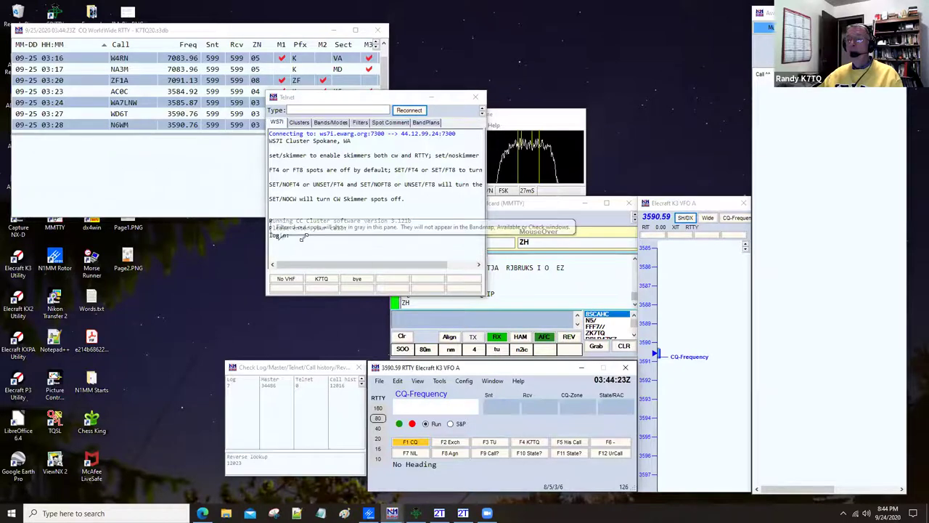
{"action": "left_click", "coordinate": [334, 282]}
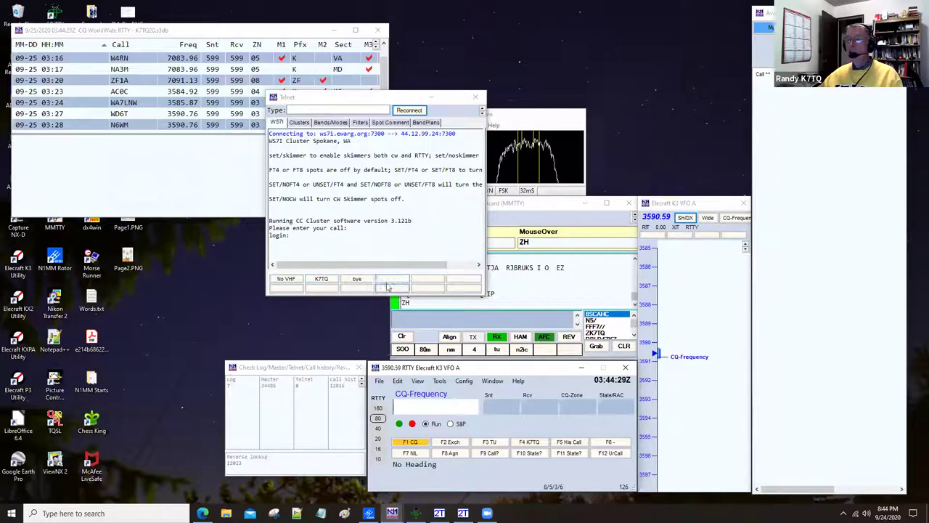
{"action": "left_click", "coordinate": [321, 280]}
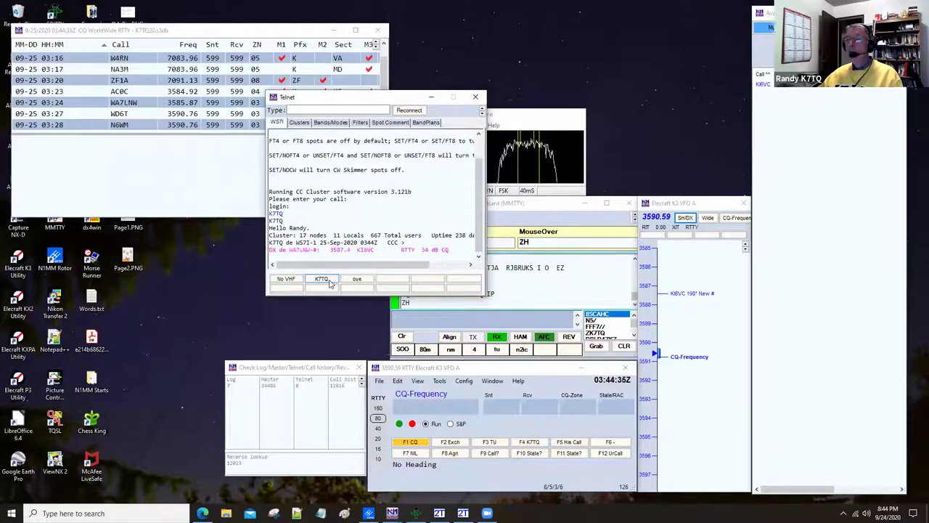
{"action": "left_click", "coordinate": [330, 283]}
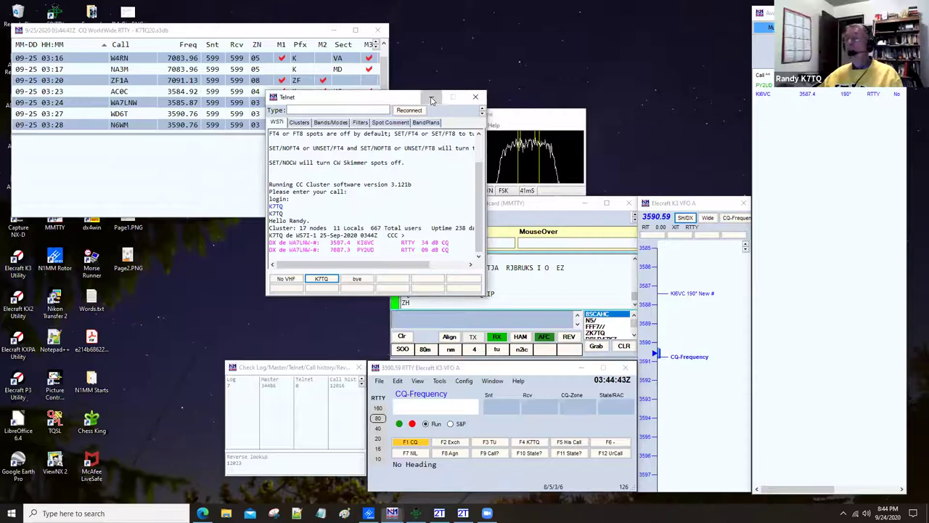
{"action": "left_click", "coordinate": [431, 98]}
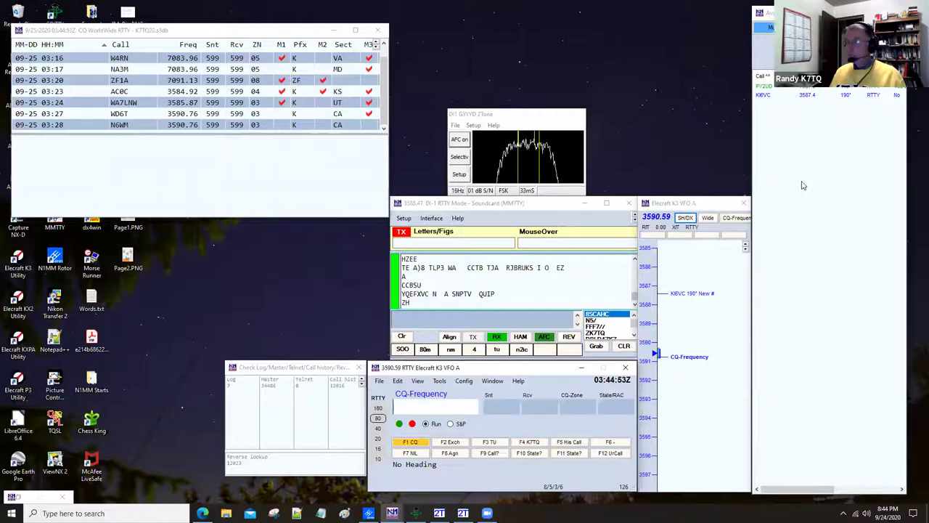
{"action": "key", "text": "ctrl+Down"}
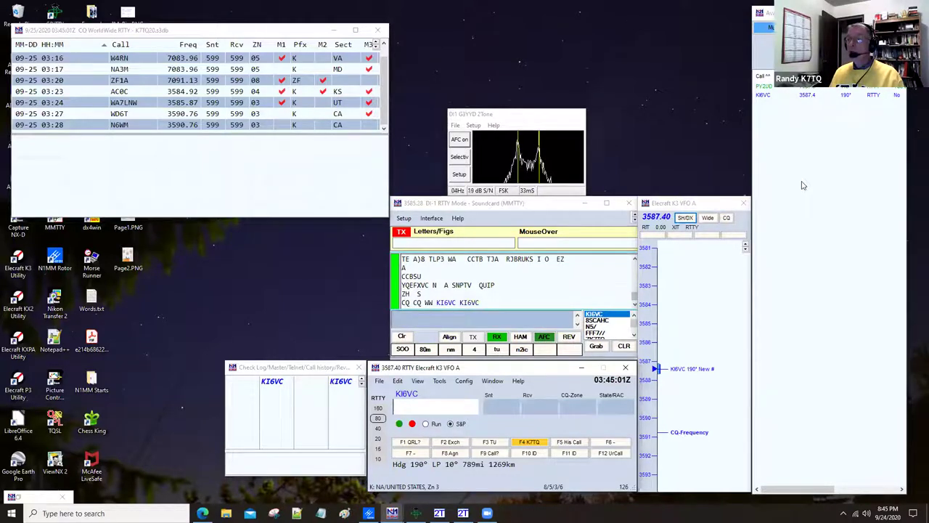
{"action": "type", "text": "KI6VC"}
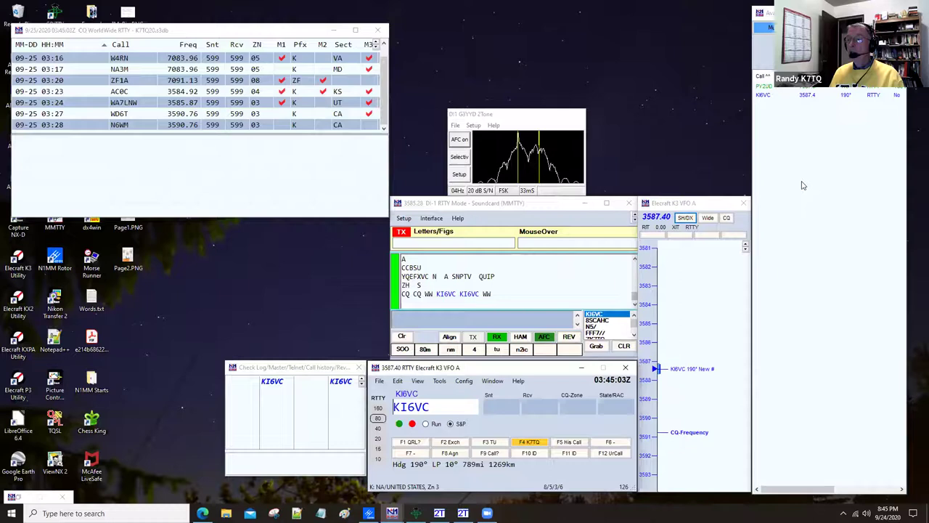
{"action": "key", "text": "Return"}
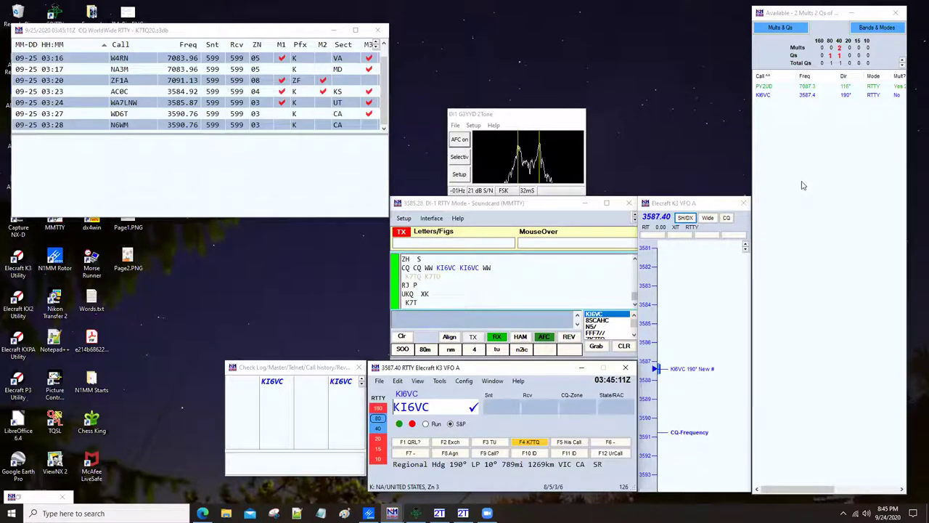
{"action": "key", "text": "space"}
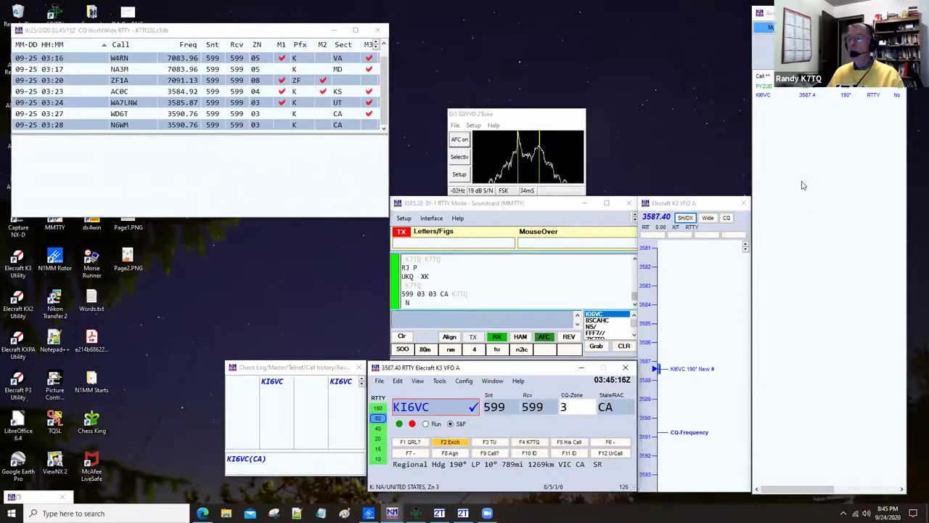
{"action": "key", "text": "Return"}
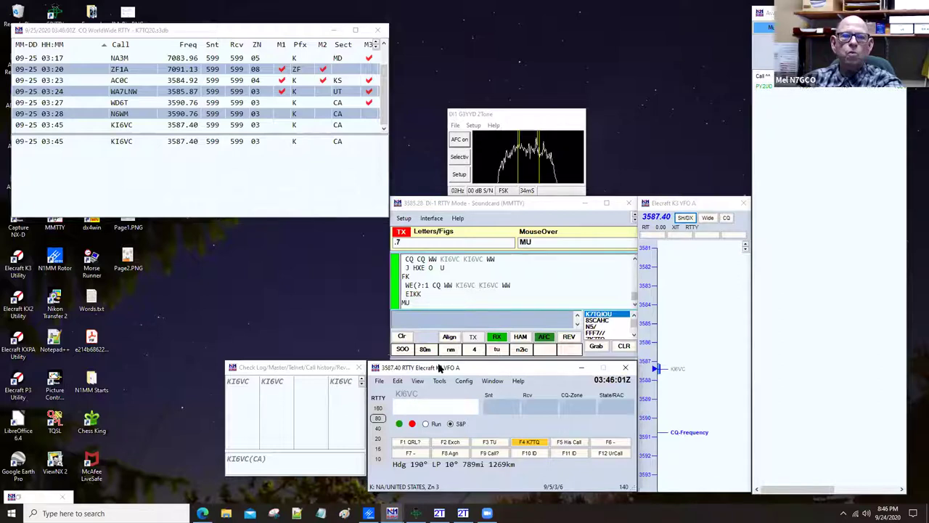
{"action": "type", "text": "W7A"}
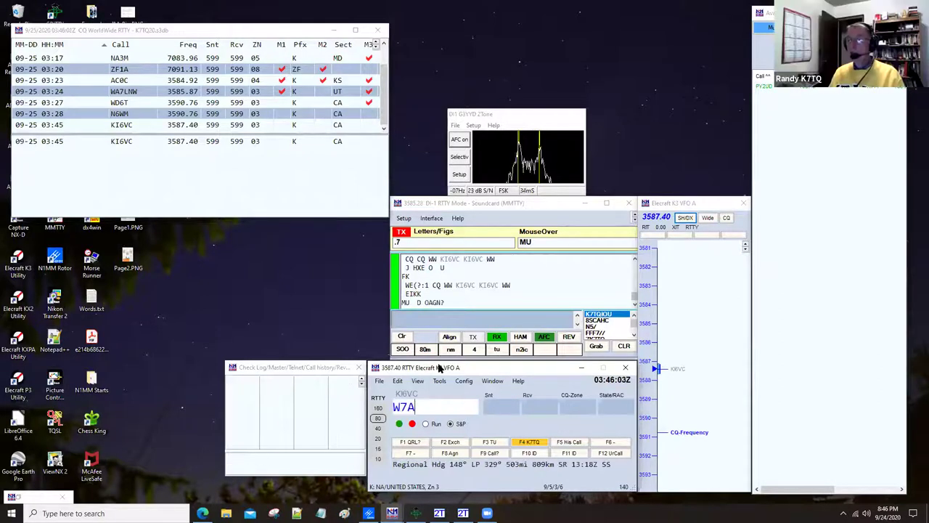
{"action": "type", "text": "DD"}
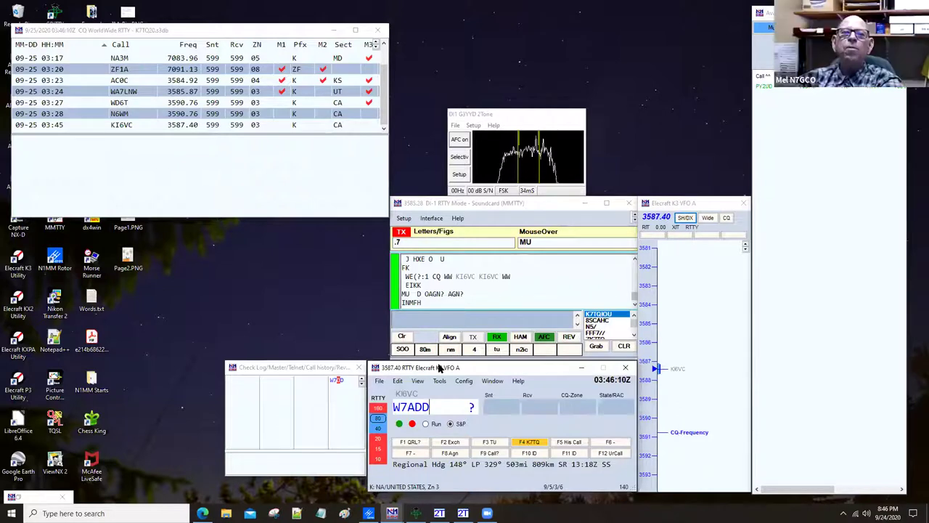
{"action": "key", "text": "space"}
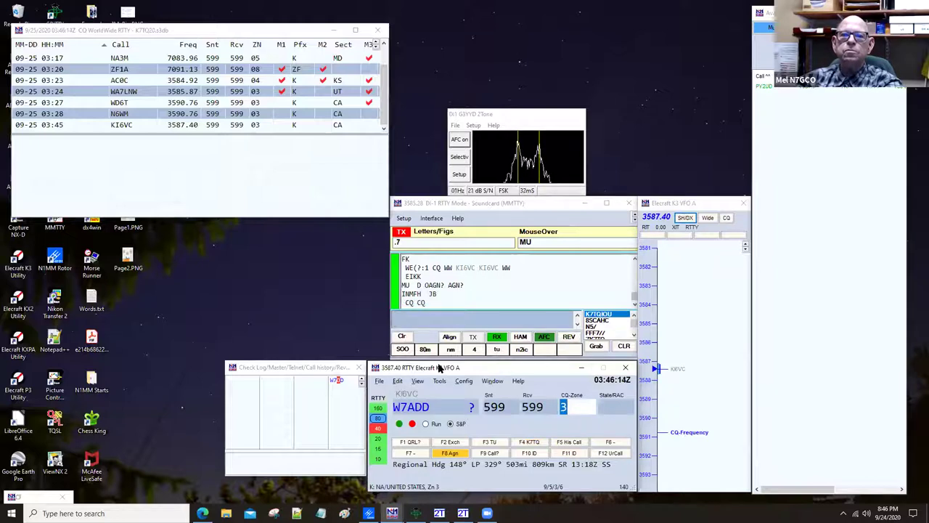
{"action": "key", "text": "Return"}
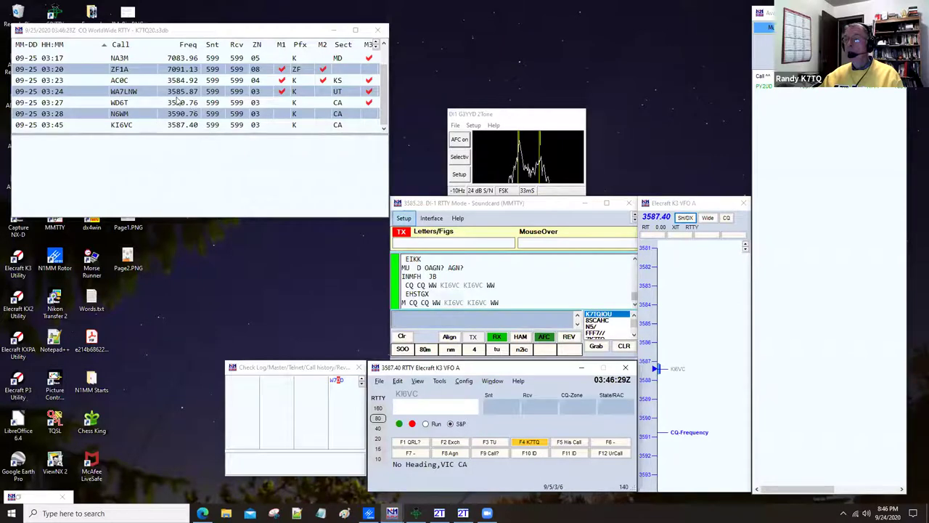
Step: Review the MMTTY window layout choices in the digital setup, keep Normal, and save the settings
{"action": "key", "text": "Down"}
{"action": "key", "text": "Return"}
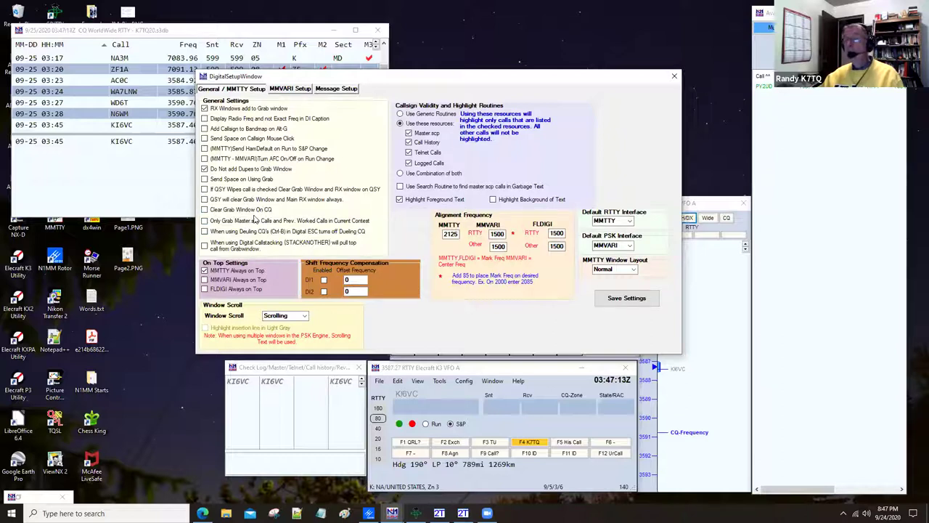
{"action": "left_click", "coordinate": [632, 270]}
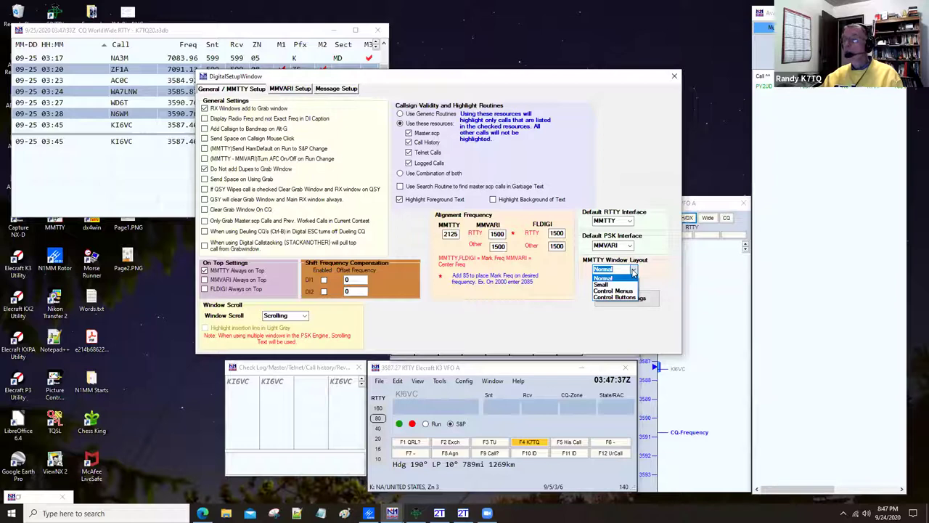
{"action": "left_click", "coordinate": [633, 270]}
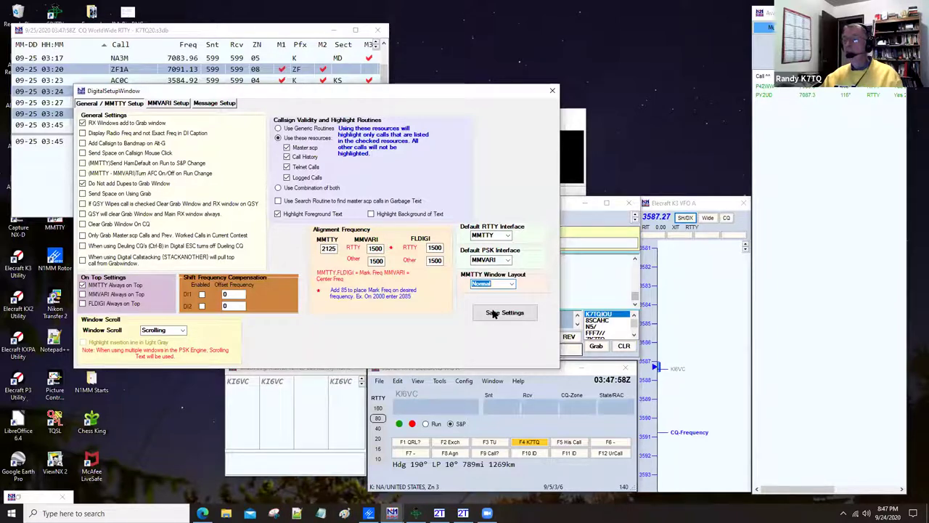
{"action": "left_click", "coordinate": [492, 313]}
{"action": "left_click", "coordinate": [492, 312]}
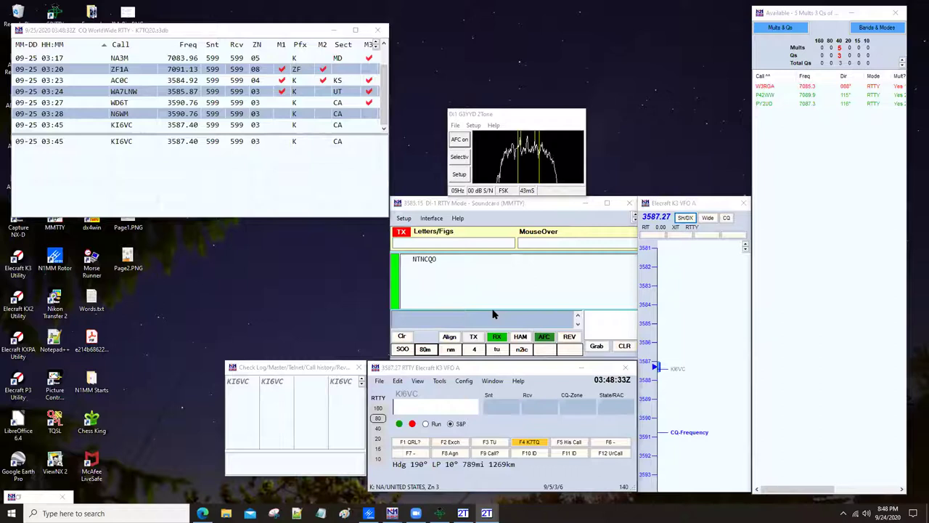
Step: Examine the digital interface's setup options, including the Rt Click = Return NOT Menu setting
{"action": "mouse_move", "coordinate": [467, 284]}
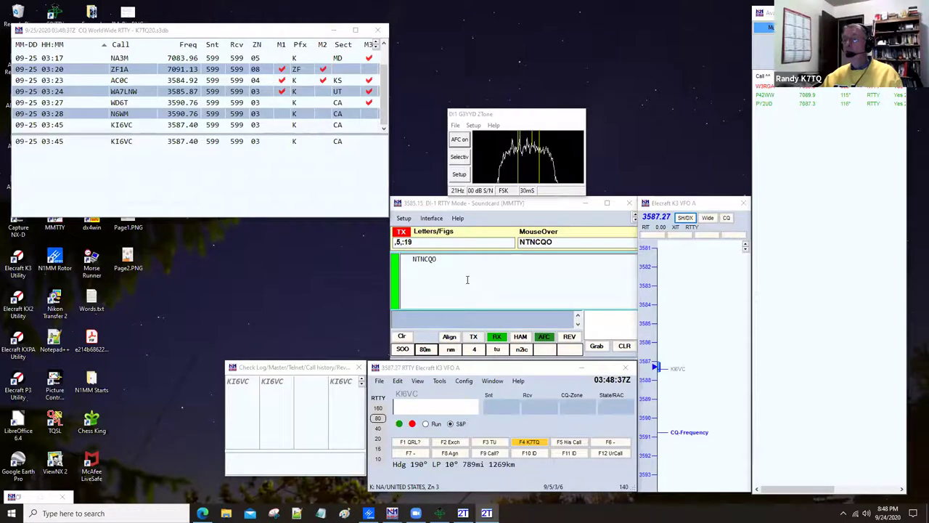
{"action": "left_click", "coordinate": [404, 217]}
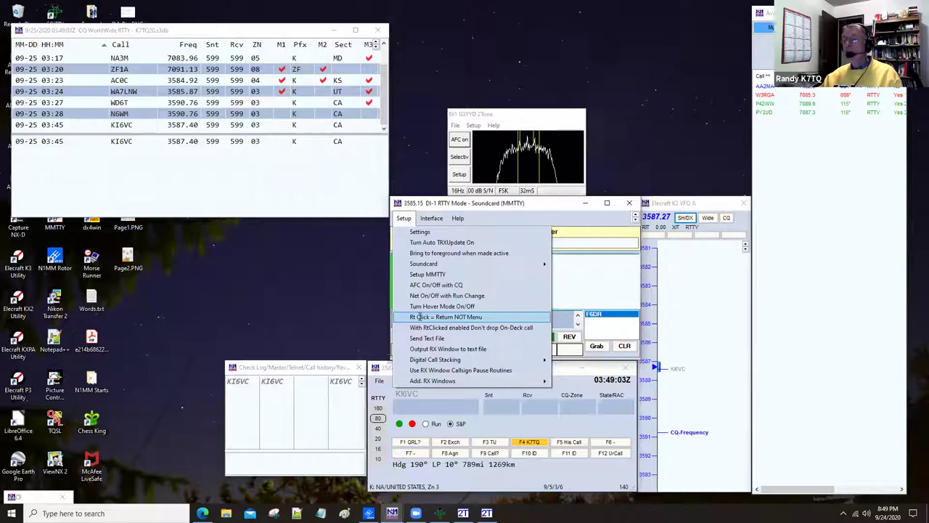
{"action": "left_click", "coordinate": [455, 292]}
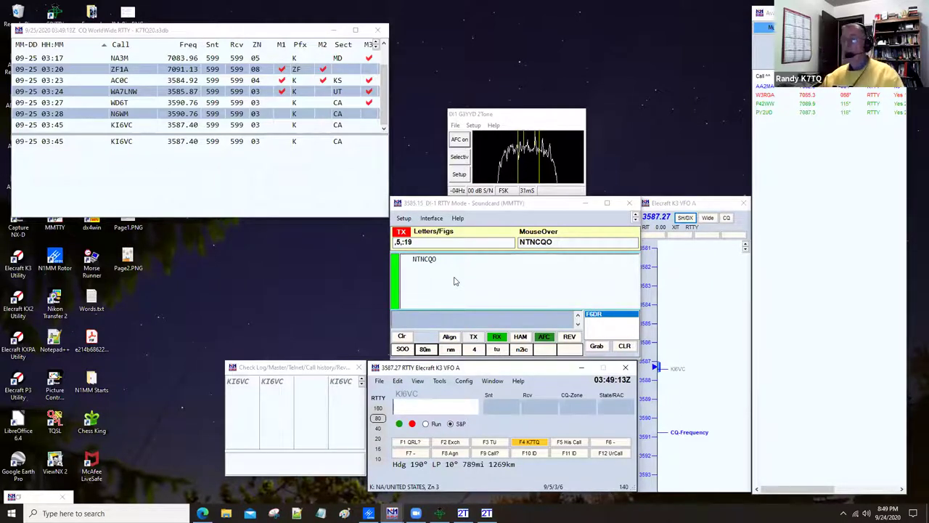
Step: Pick W7CD from the received RTTY text as the S&P call and send the station callsign
{"action": "key", "text": "F4"}
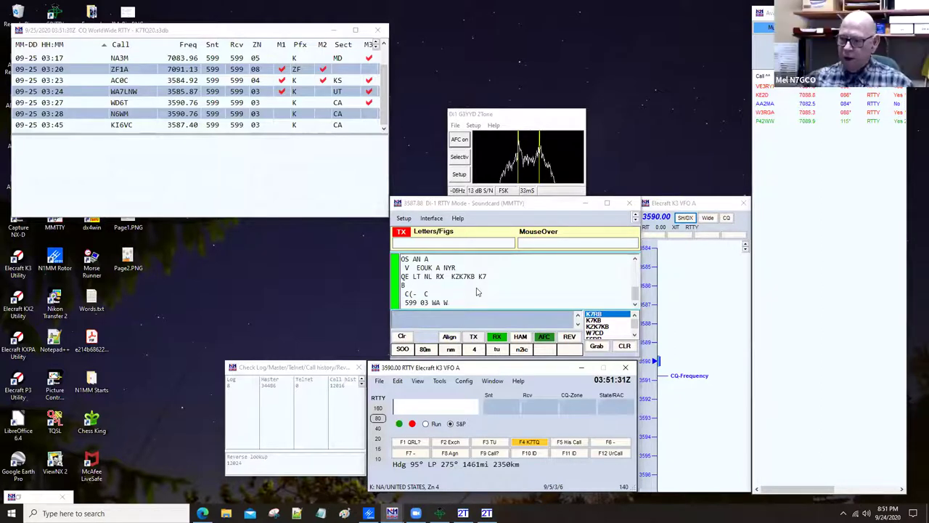
{"action": "mouse_move", "coordinate": [450, 304]}
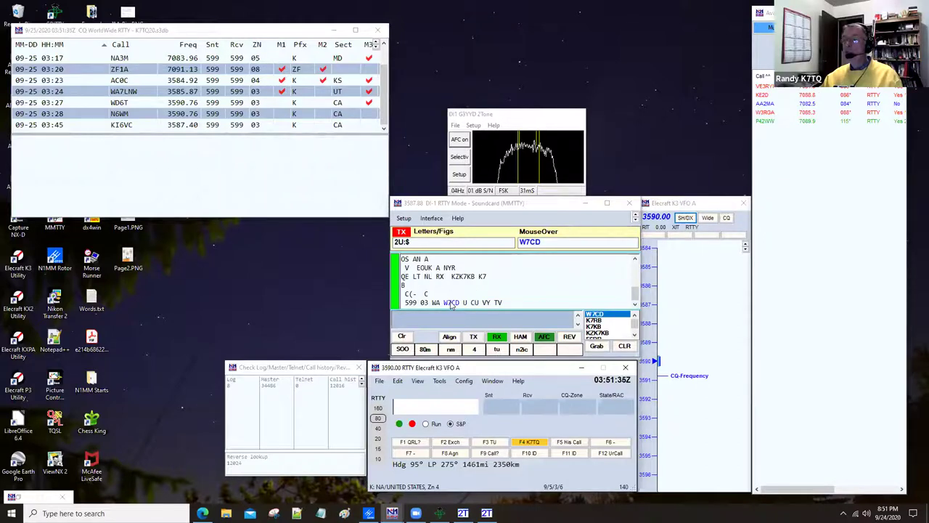
{"action": "left_click", "coordinate": [450, 304]}
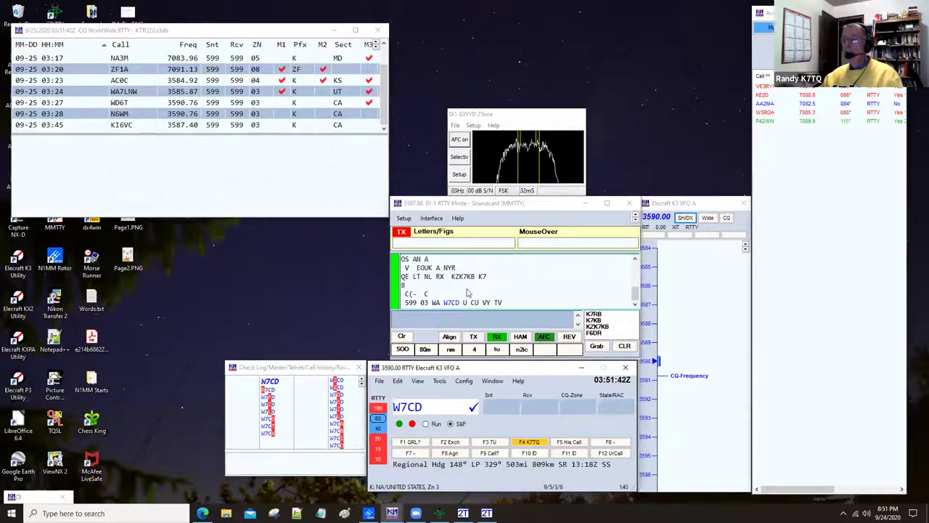
{"action": "key", "text": "Return"}
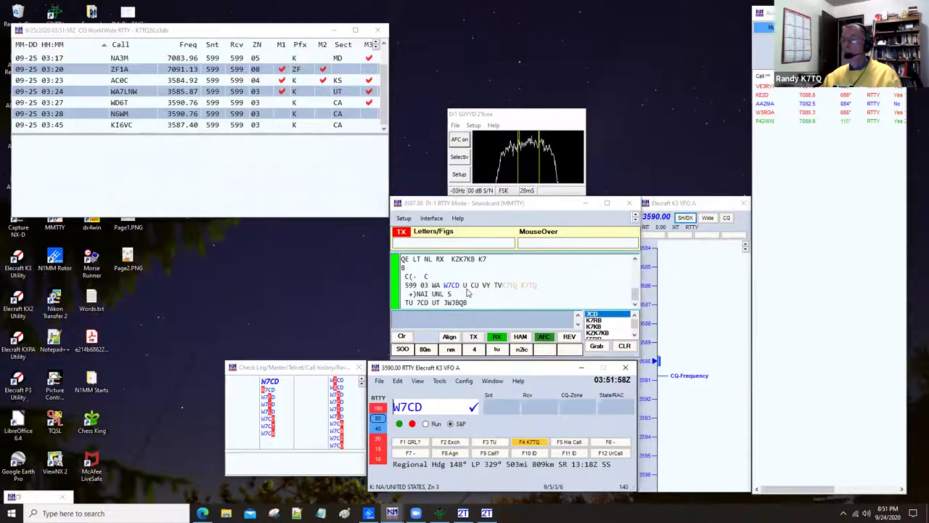
{"action": "mouse_move", "coordinate": [426, 309]}
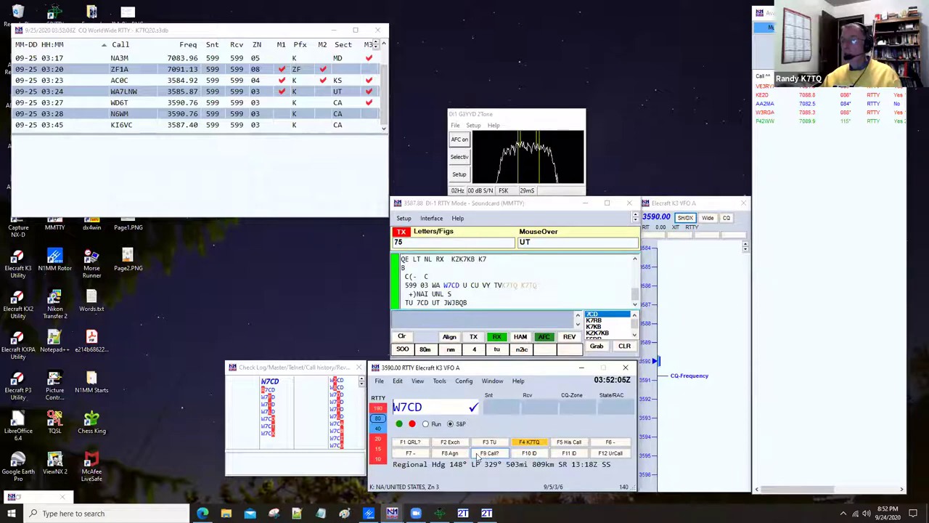
{"action": "left_click", "coordinate": [451, 453]}
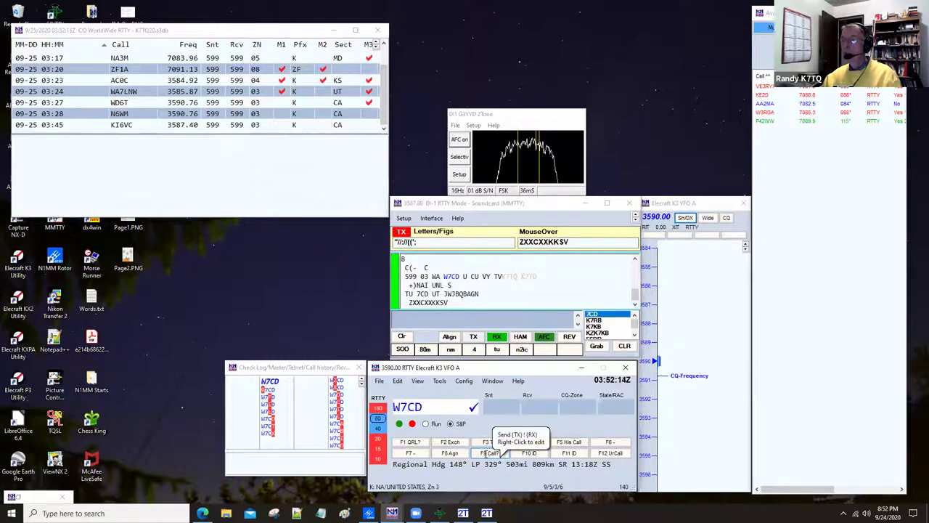
{"action": "key", "text": "F4"}
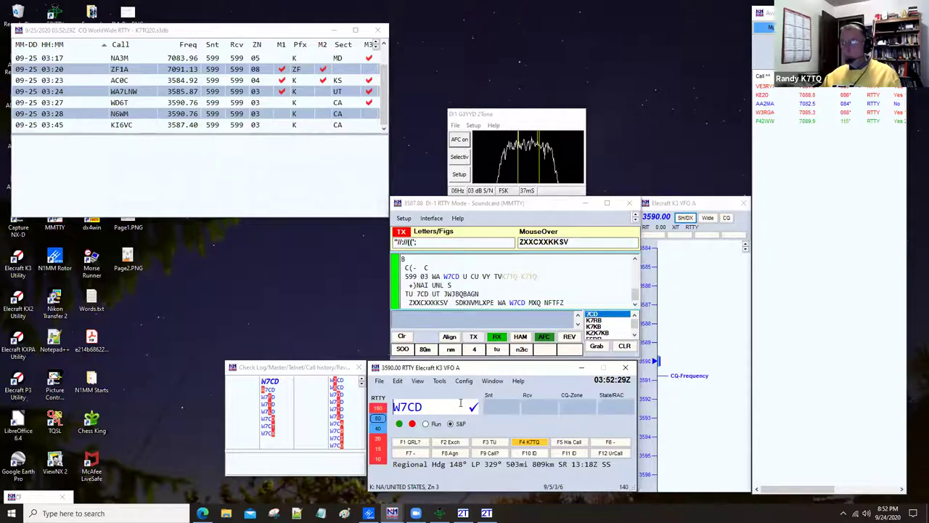
Step: Fill in zone 3, take WA as the state from the received text, and log the W7CD contact with 599
{"action": "key", "text": "Return"}
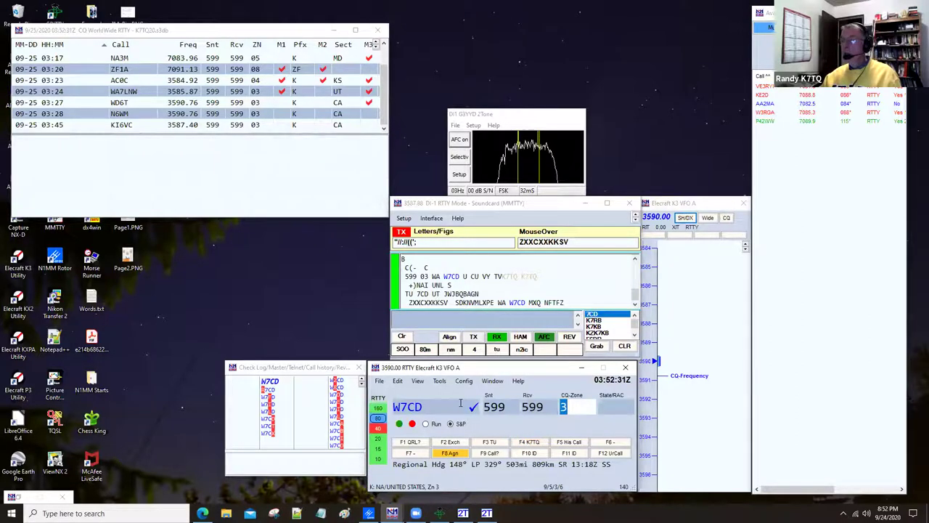
{"action": "key", "text": "space"}
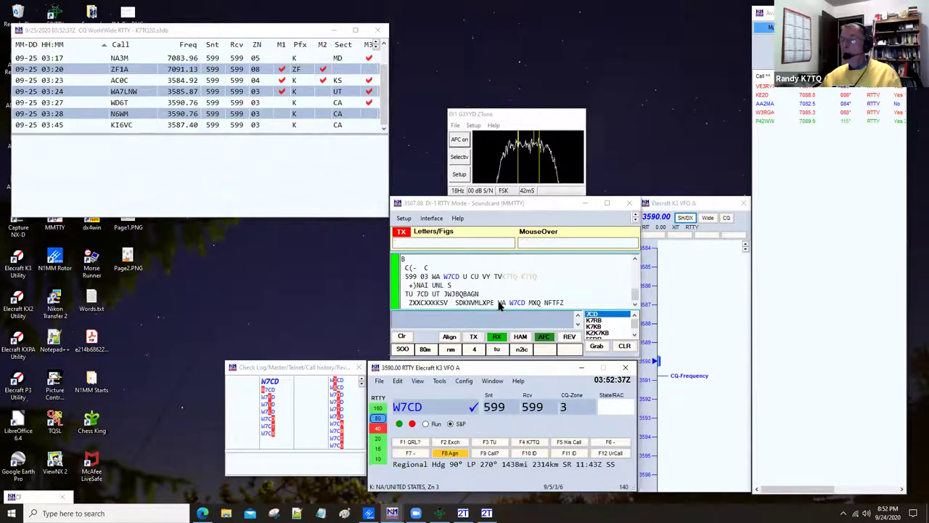
{"action": "left_click", "coordinate": [502, 305]}
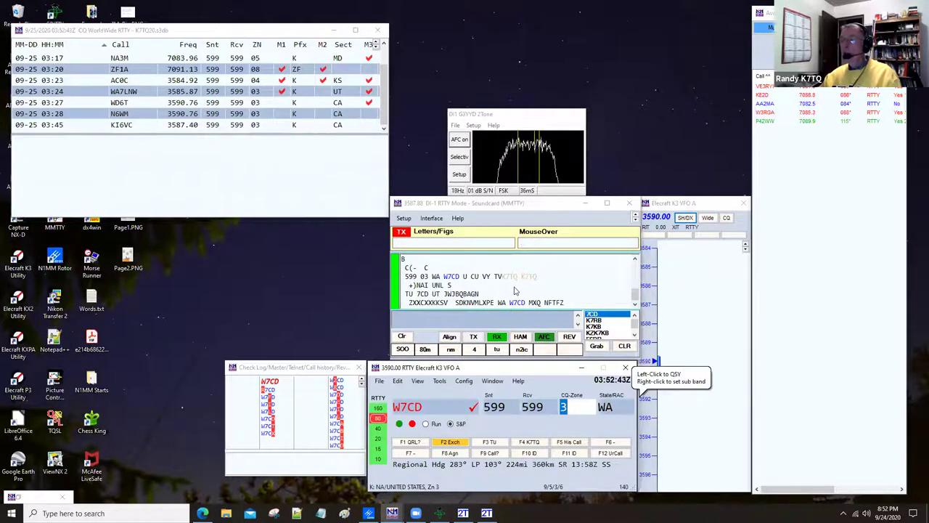
{"action": "key", "text": "Return"}
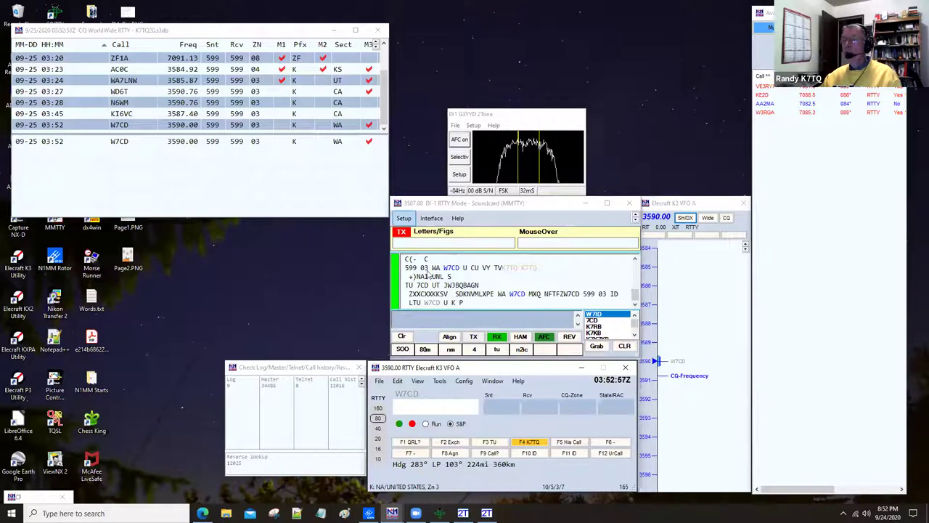
Step: Check the right-click options in the digital interface's setup options
{"action": "left_click", "coordinate": [403, 217]}
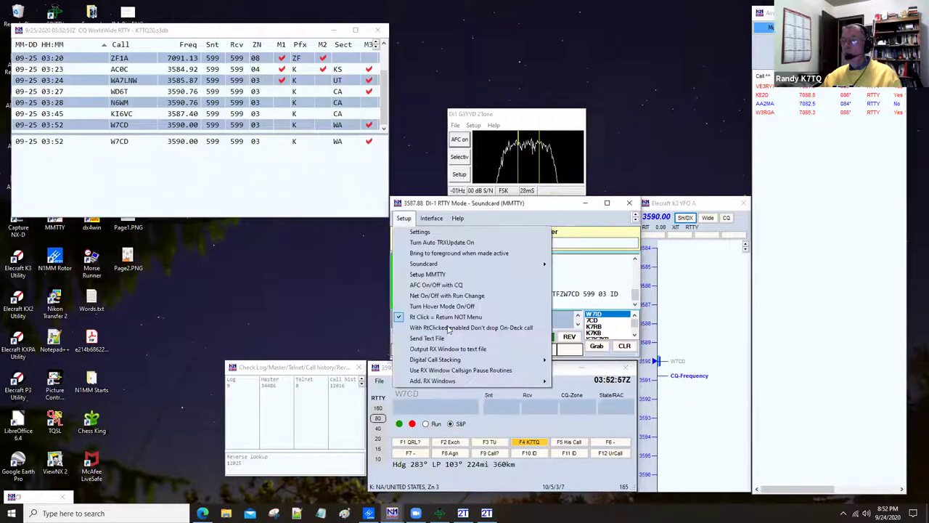
{"action": "left_click", "coordinate": [579, 268]}
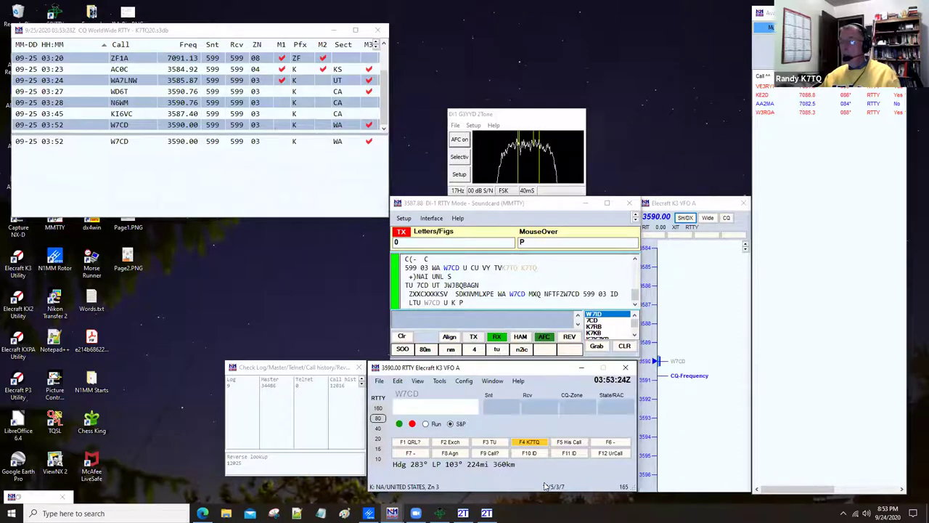
Step: Review the contest's Score and Info windows, then close both
{"action": "mouse_move", "coordinate": [545, 492]}
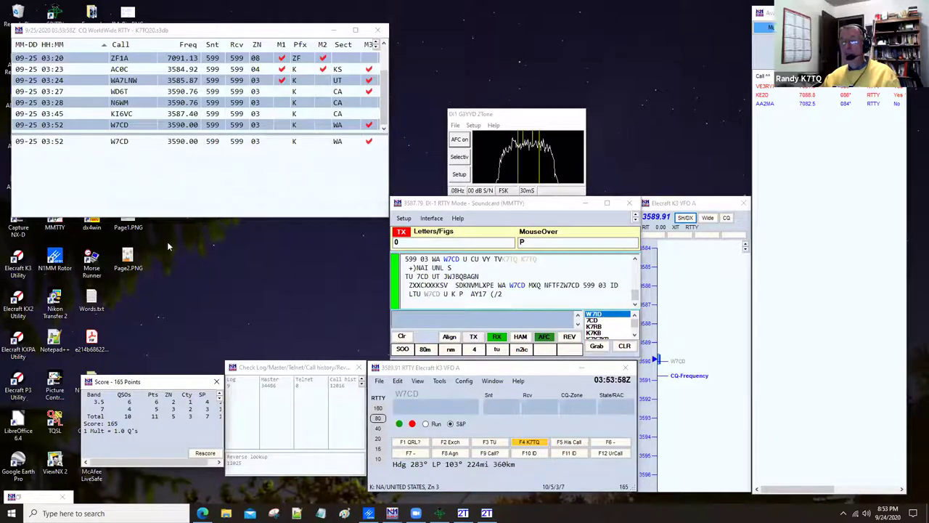
{"action": "key", "text": "alt+Tab"}
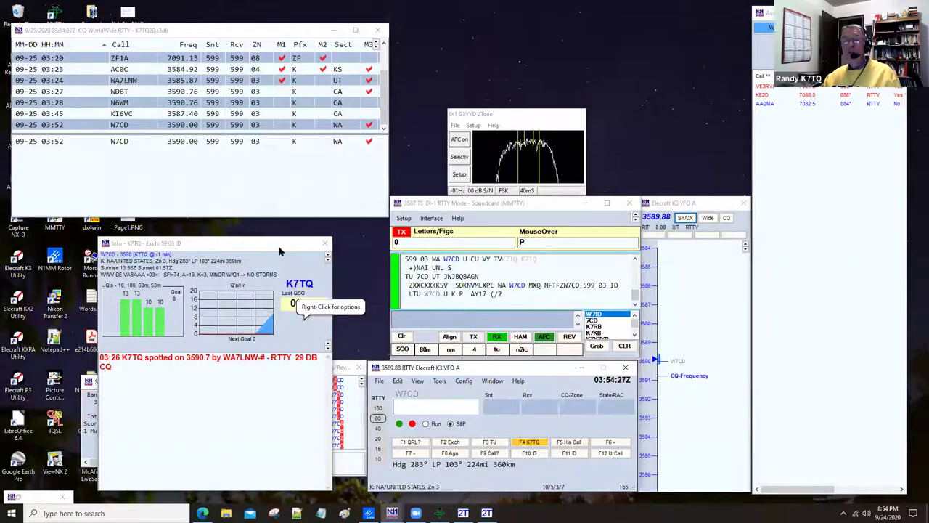
{"action": "left_click", "coordinate": [179, 382]}
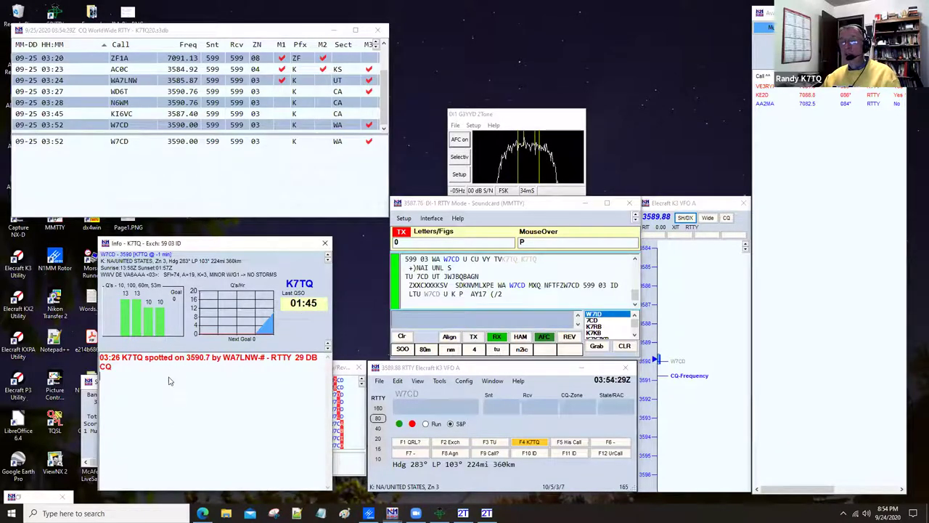
{"action": "key", "text": "alt+F4"}
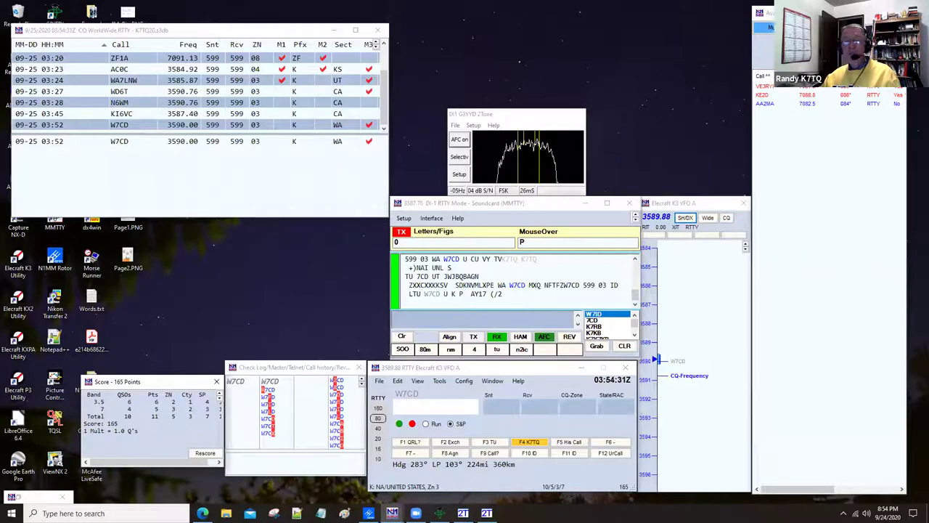
{"action": "key", "text": "alt+F4"}
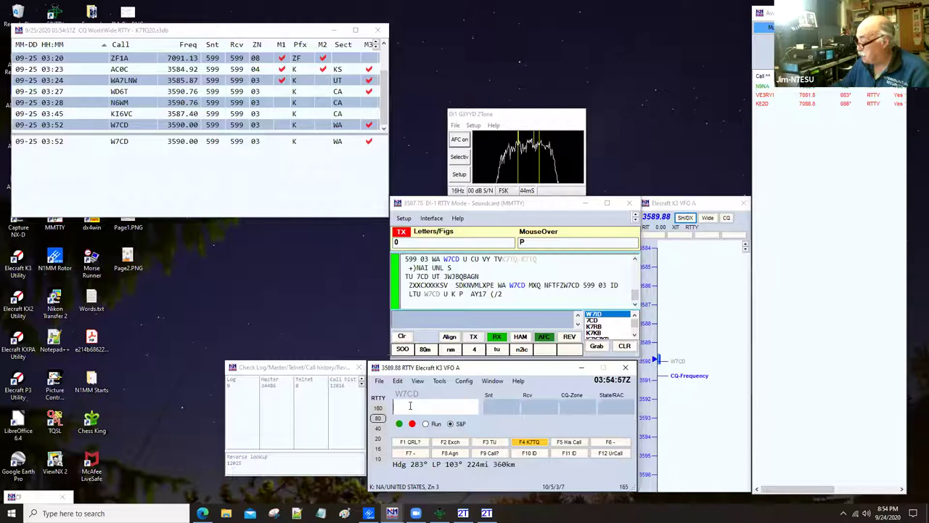
Step: Enter N7ESU as the call to check it against known callsigns, then change it to N7ESW to compare the matches
{"action": "type", "text": "NE5"}
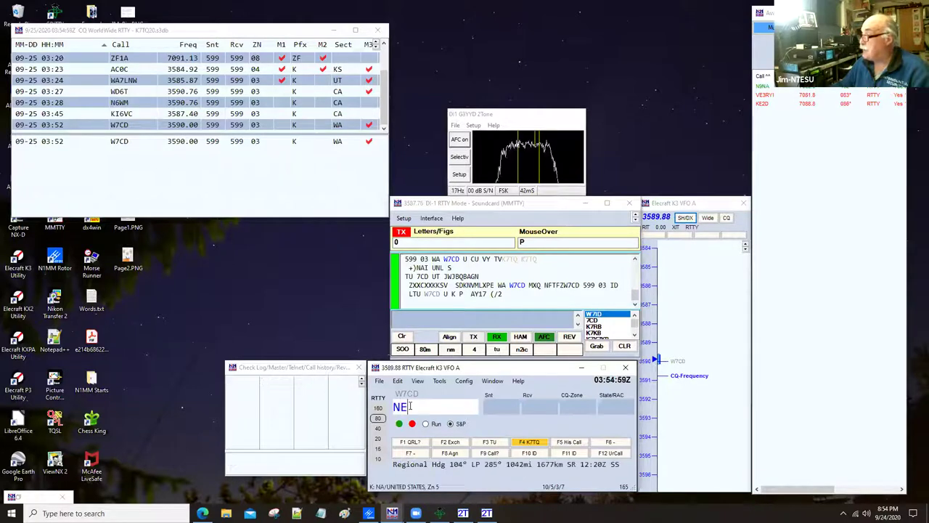
{"action": "key", "text": "BackSpace"}
{"action": "key", "text": "BackSpace"}
{"action": "type", "text": "7ES"}
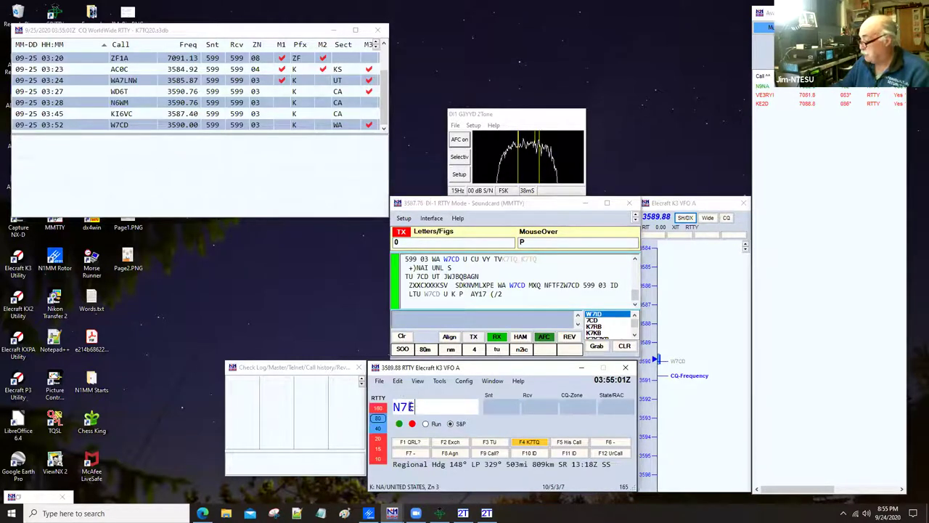
{"action": "type", "text": "U"}
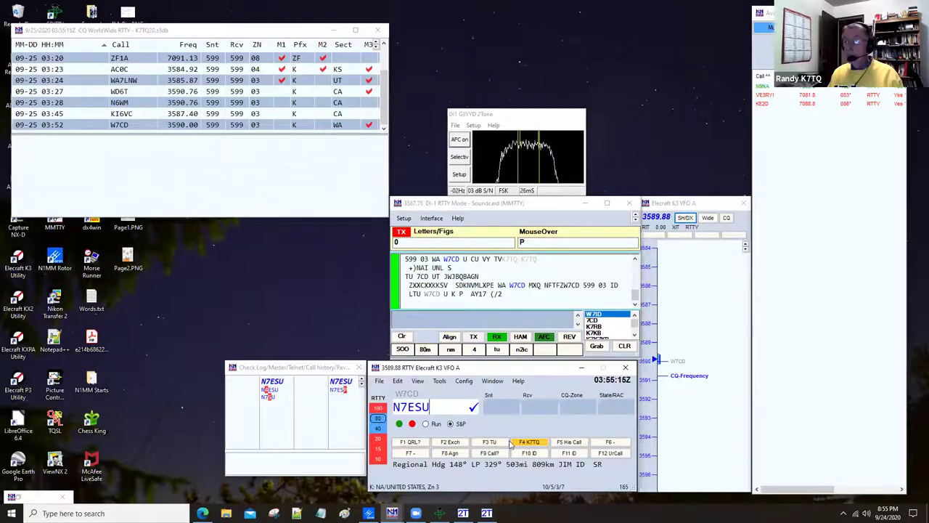
{"action": "key", "text": "BackSpace"}
{"action": "type", "text": "W"}
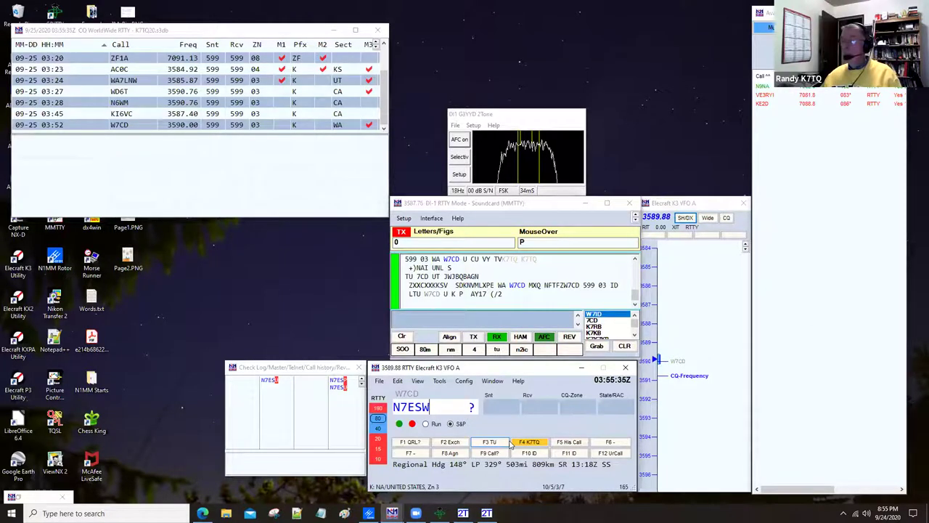
Step: View the option to download and install the latest Check Partial file, then clear the N7ESW call from the entry
{"action": "left_click", "coordinate": [441, 382]}
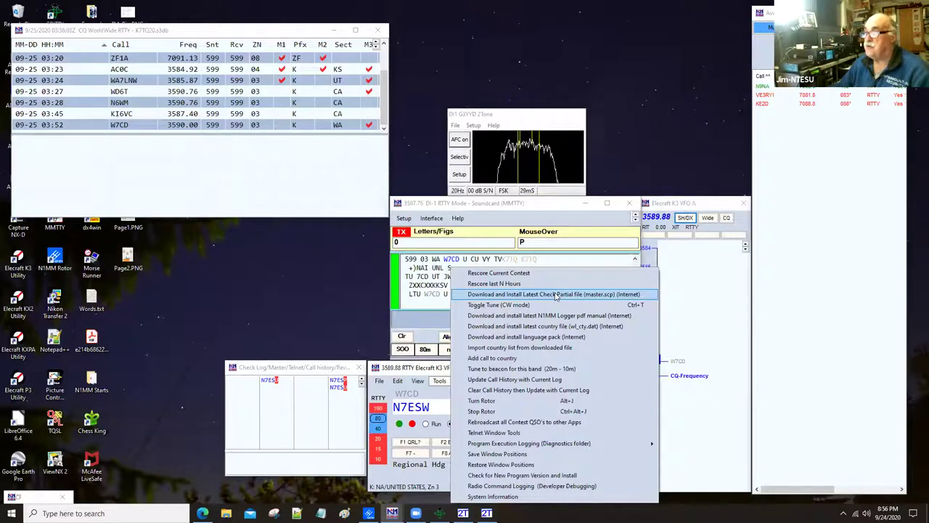
{"action": "left_click", "coordinate": [439, 408]}
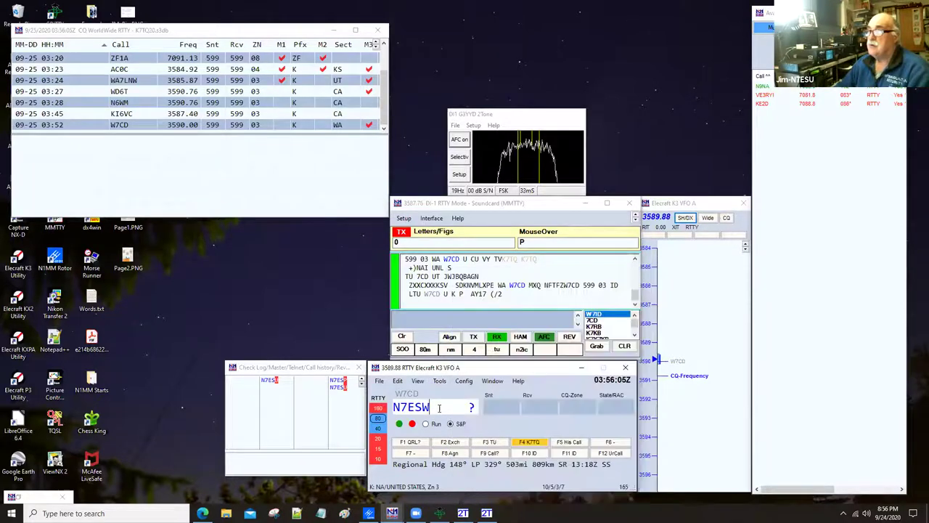
{"action": "key", "text": "BackSpace"}
{"action": "key", "text": "BackSpace"}
{"action": "key", "text": "BackSpace"}
{"action": "key", "text": "BackSpace"}
{"action": "key", "text": "BackSpace"}
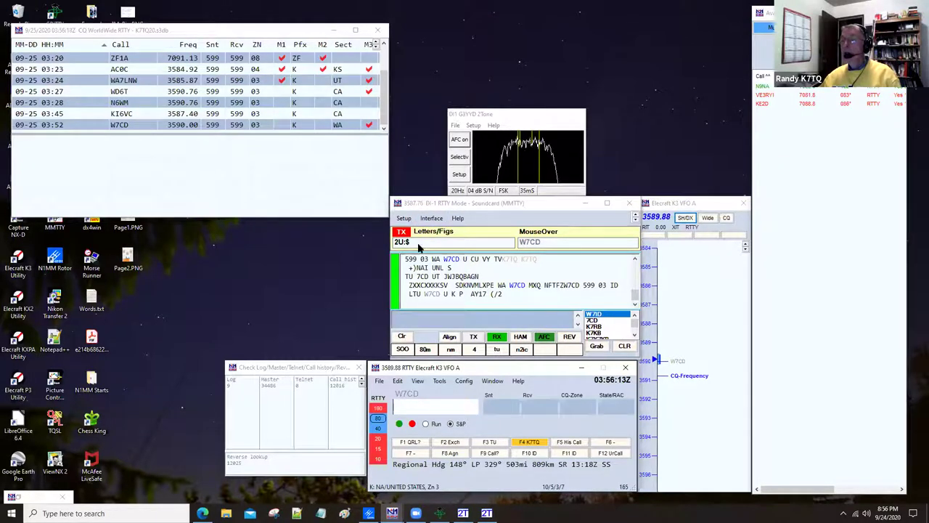
Step: Check the Letters/Figs conversion of words in the received RTTY text and pause the receive display
{"action": "mouse_move", "coordinate": [462, 280]}
{"action": "mouse_move", "coordinate": [427, 288]}
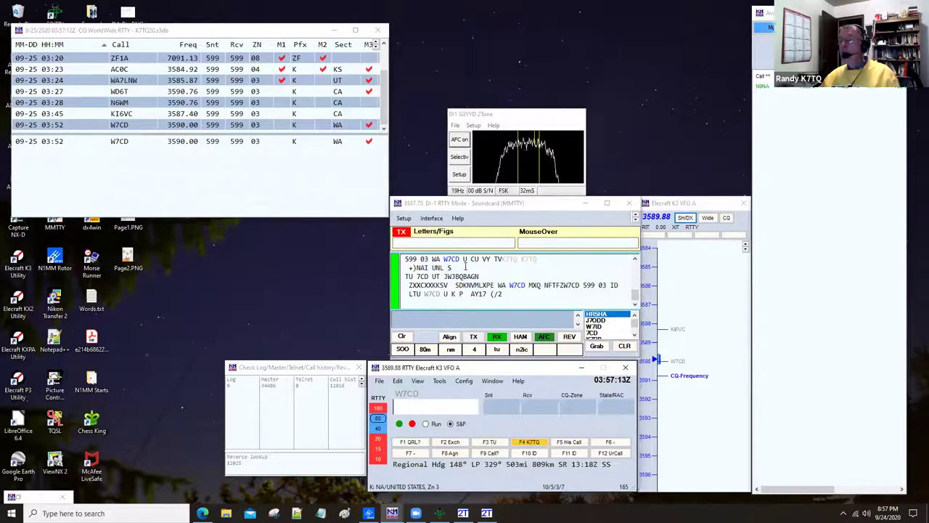
{"action": "mouse_move", "coordinate": [412, 267]}
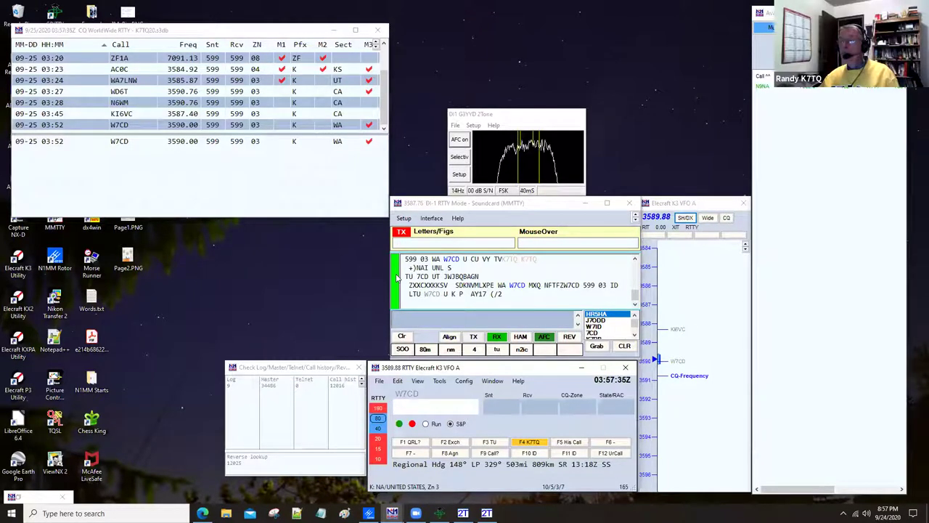
{"action": "left_click", "coordinate": [397, 277]}
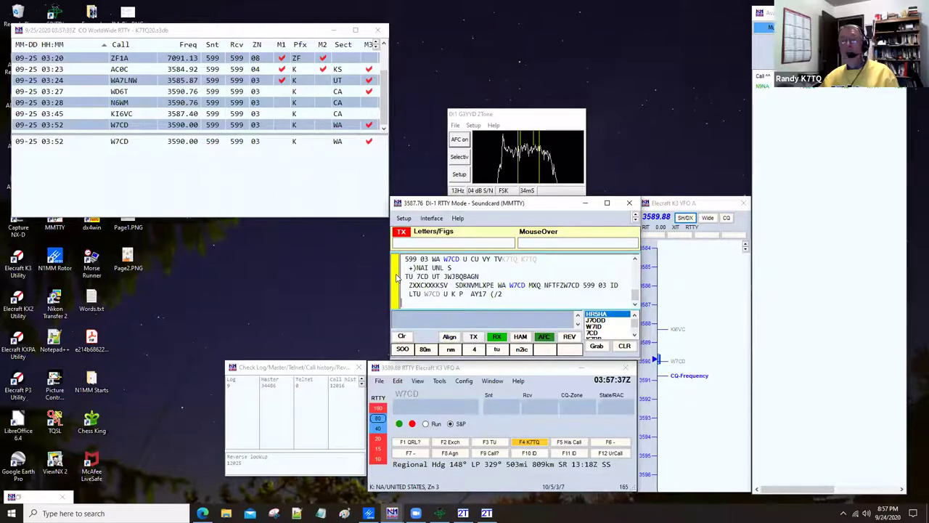
{"action": "left_click", "coordinate": [442, 267]}
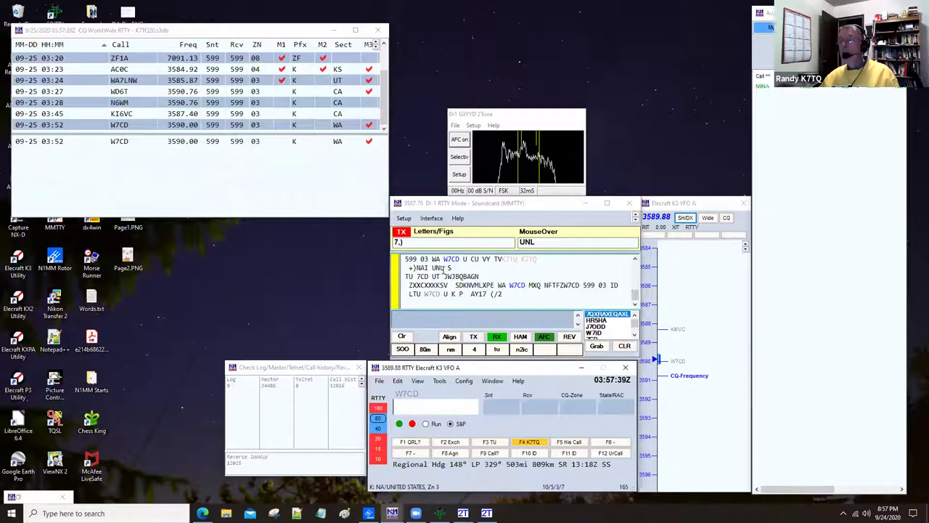
{"action": "left_click", "coordinate": [396, 283]}
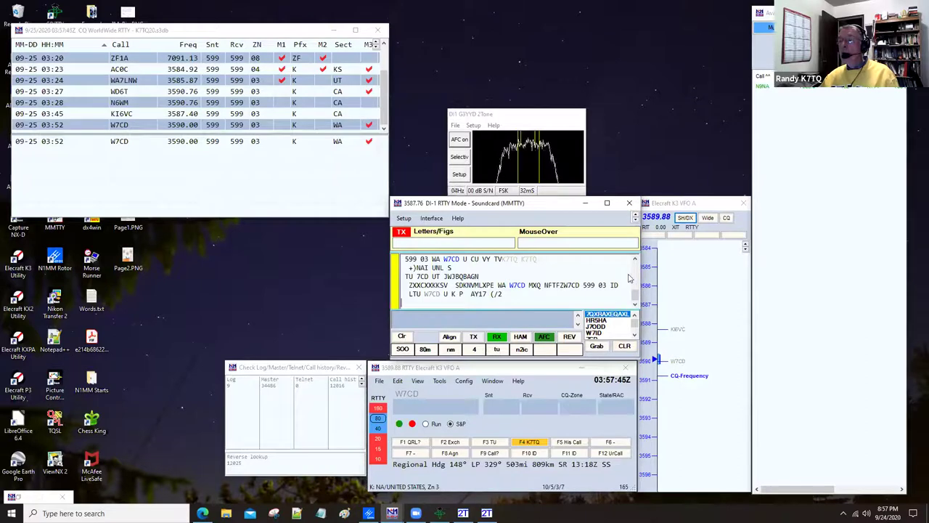
Step: Look back through the earlier received RTTY text, resume the receive display and return to the latest lines
{"action": "scroll", "coordinate": [627, 270], "scroll_direction": "up", "scroll_amount": 3}
{"action": "scroll", "coordinate": [628, 270], "scroll_direction": "up", "scroll_amount": 5}
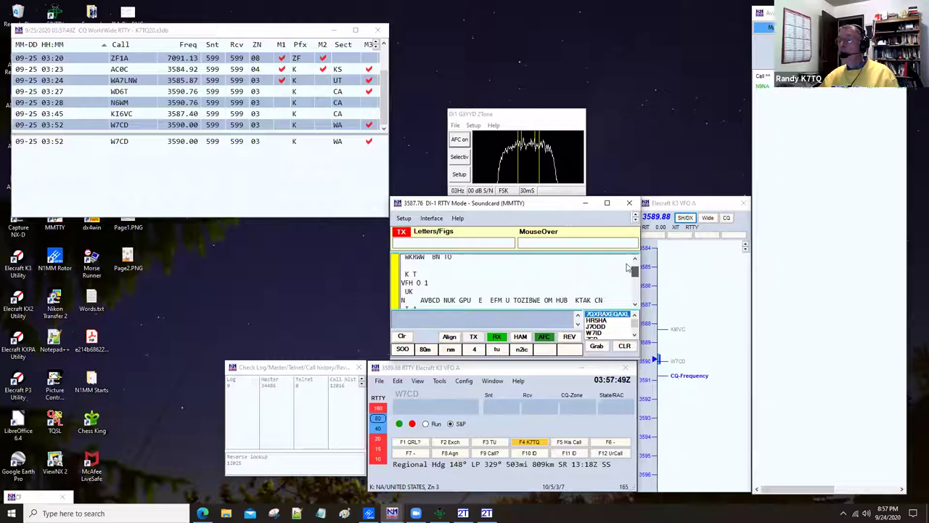
{"action": "scroll", "coordinate": [629, 268], "scroll_direction": "up", "scroll_amount": 1}
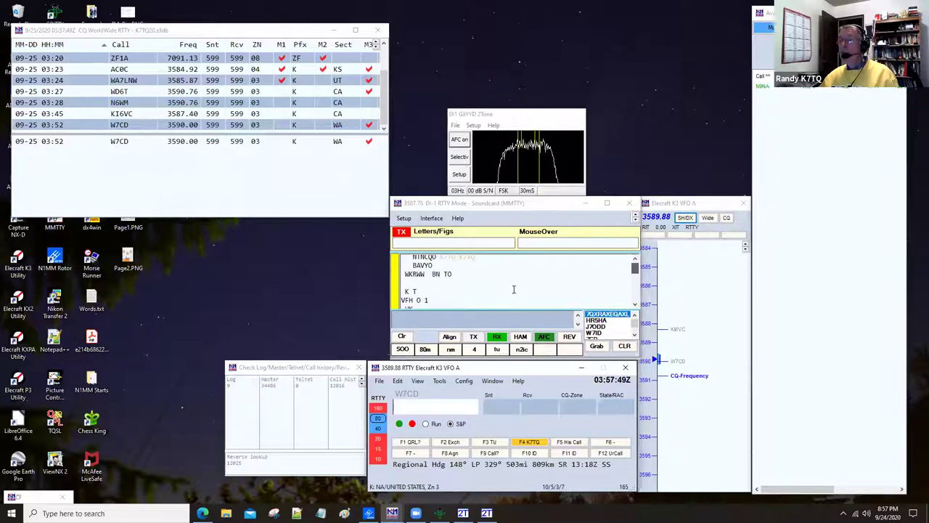
{"action": "scroll", "coordinate": [514, 289], "scroll_direction": "down", "scroll_amount": 2}
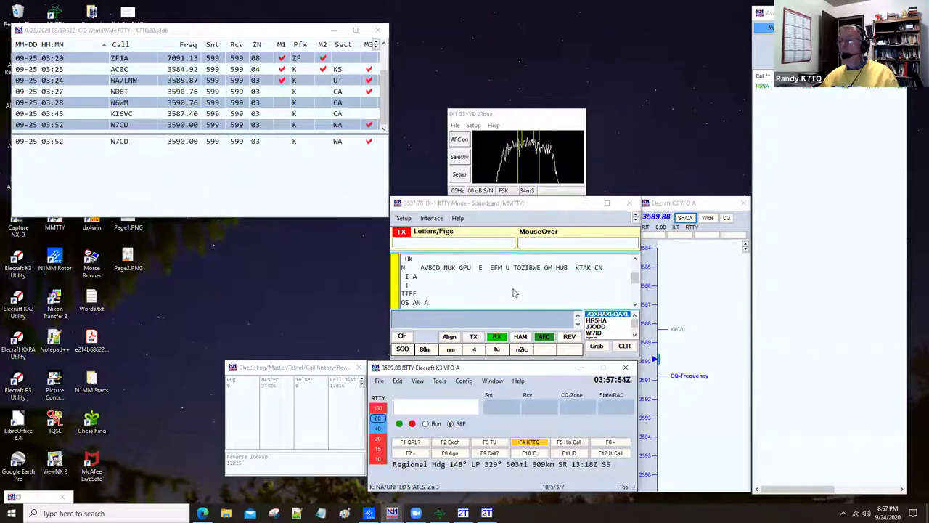
{"action": "scroll", "coordinate": [411, 269], "scroll_direction": "down", "scroll_amount": 2}
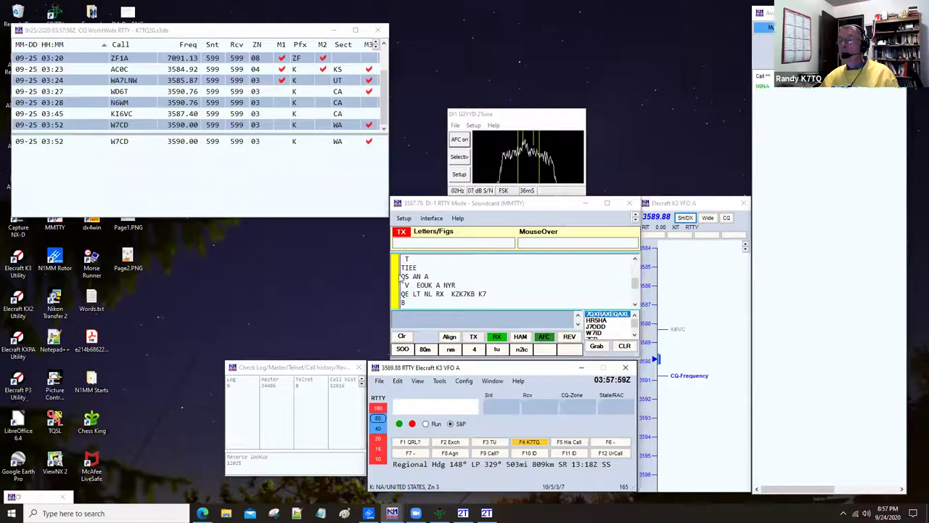
{"action": "left_click", "coordinate": [498, 279]}
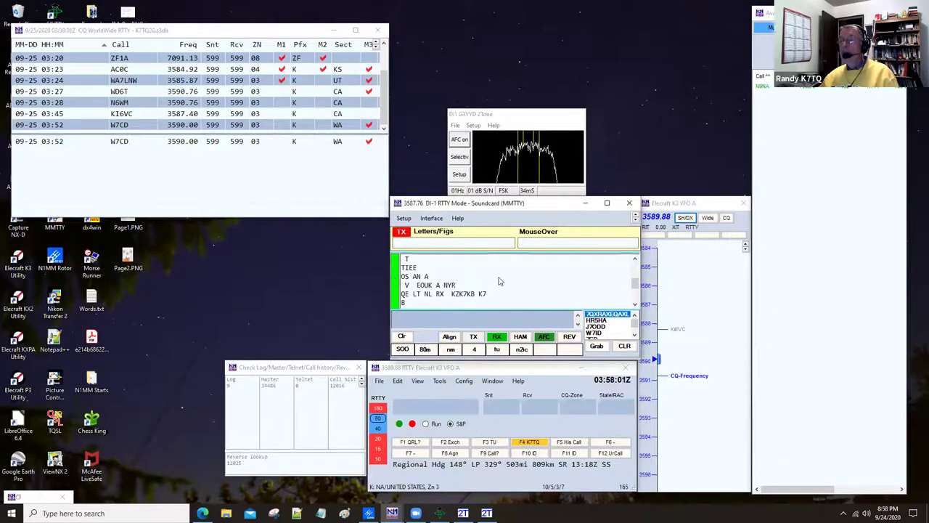
{"action": "scroll", "coordinate": [498, 280], "scroll_direction": "down", "scroll_amount": 5}
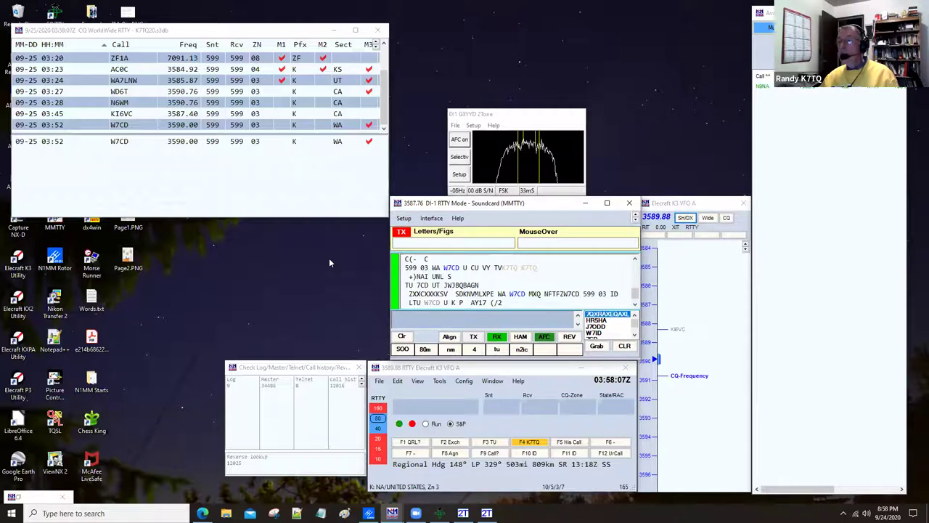
Step: Send the ID message from the entry window, then send the State? request message
{"action": "key", "text": "alt+Tab"}
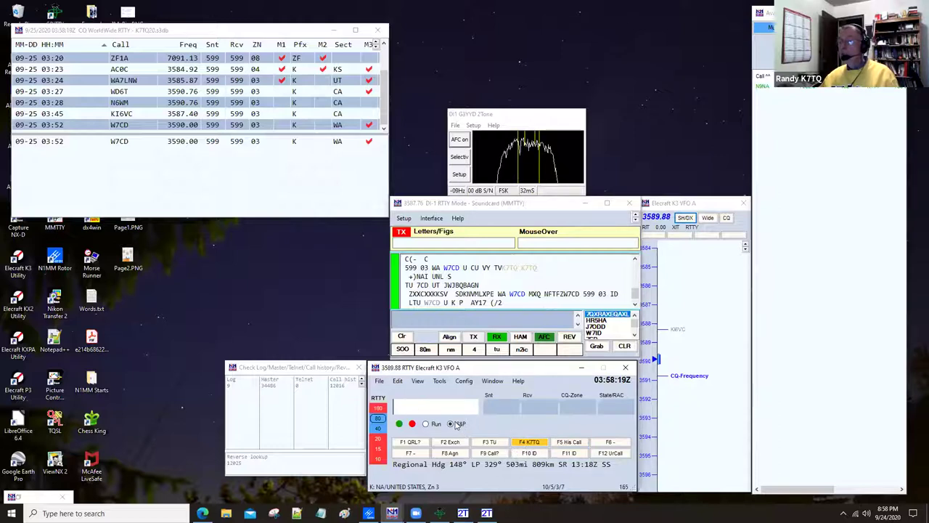
{"action": "left_click", "coordinate": [566, 455]}
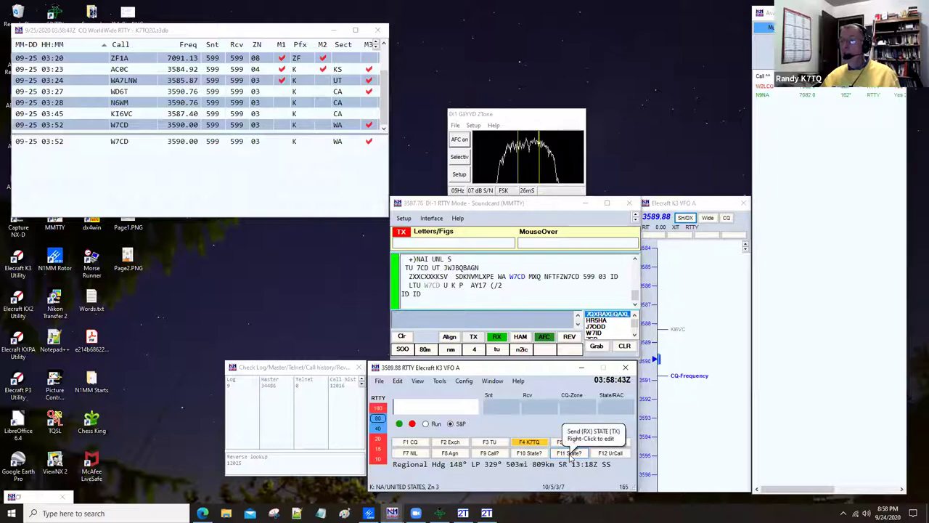
{"action": "left_click", "coordinate": [570, 453]}
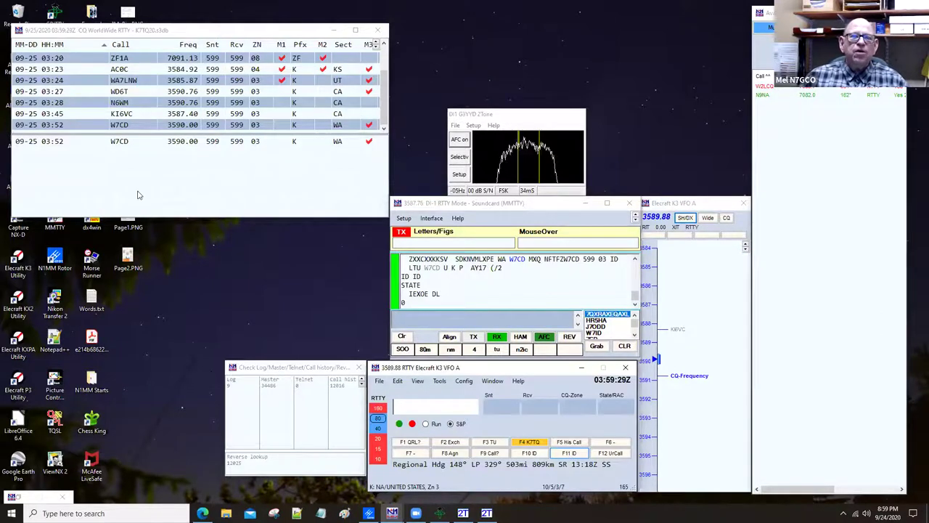
{"action": "left_click", "coordinate": [184, 33]}
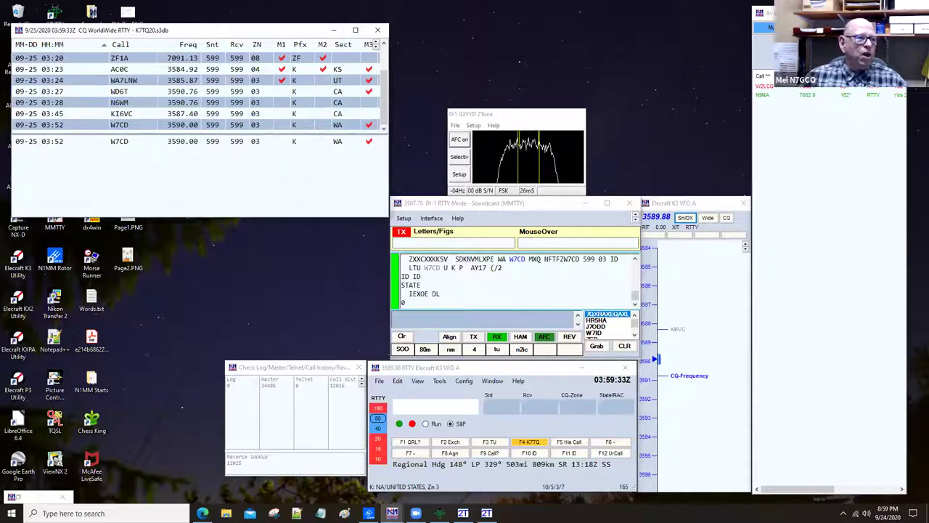
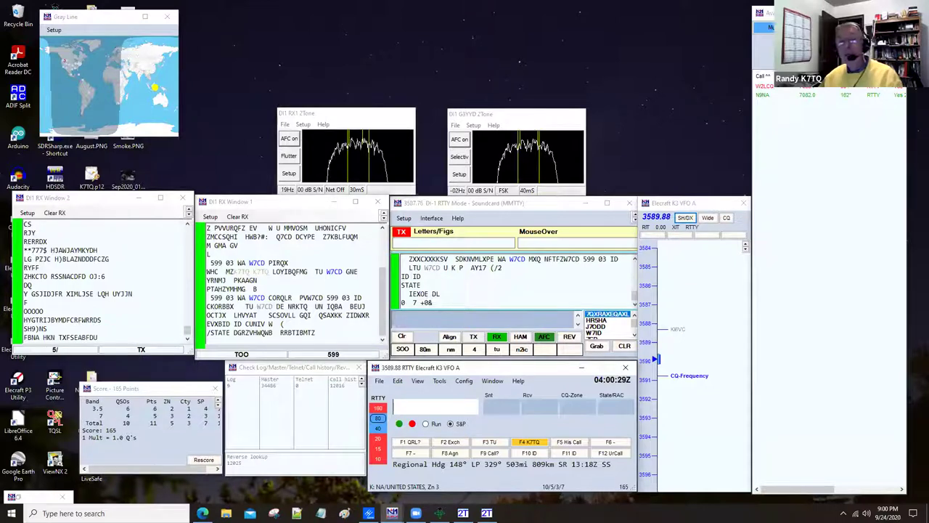
{"action": "left_click", "coordinate": [316, 333]}
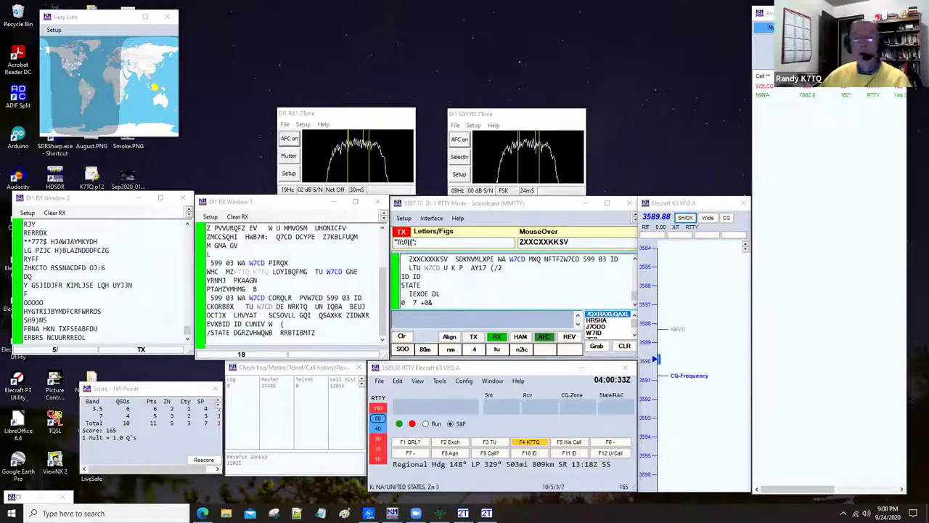
{"action": "left_click", "coordinate": [436, 404]}
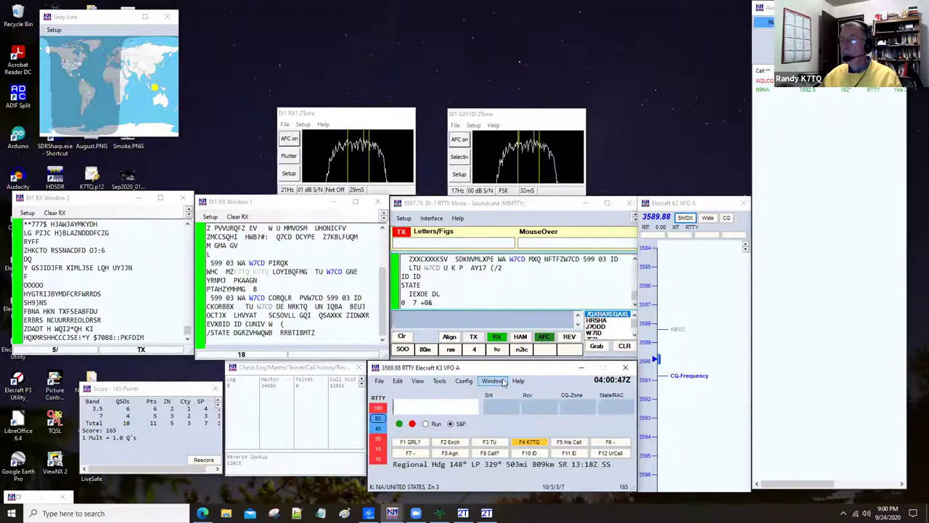
Step: View the list of available program windows, close it and bring the N1MM Rotor window onto the desktop
{"action": "left_click", "coordinate": [493, 380]}
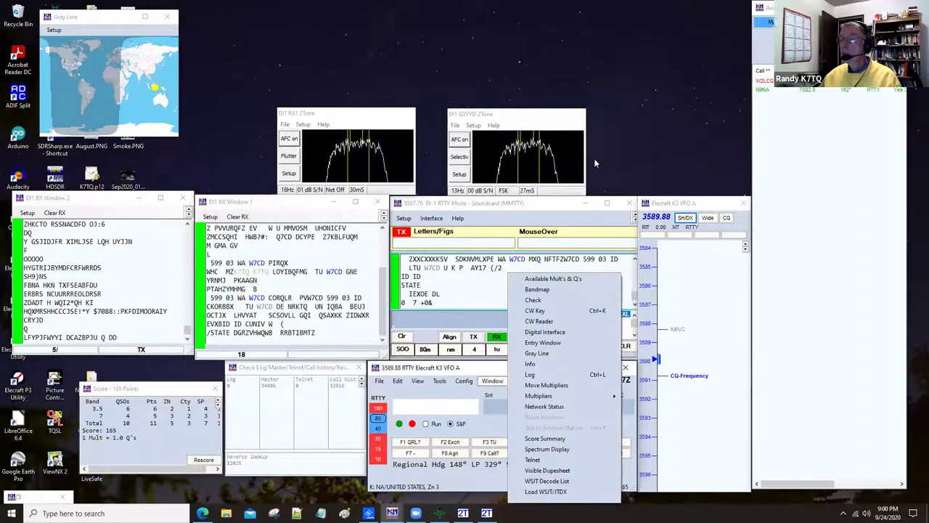
{"action": "key", "text": "Escape"}
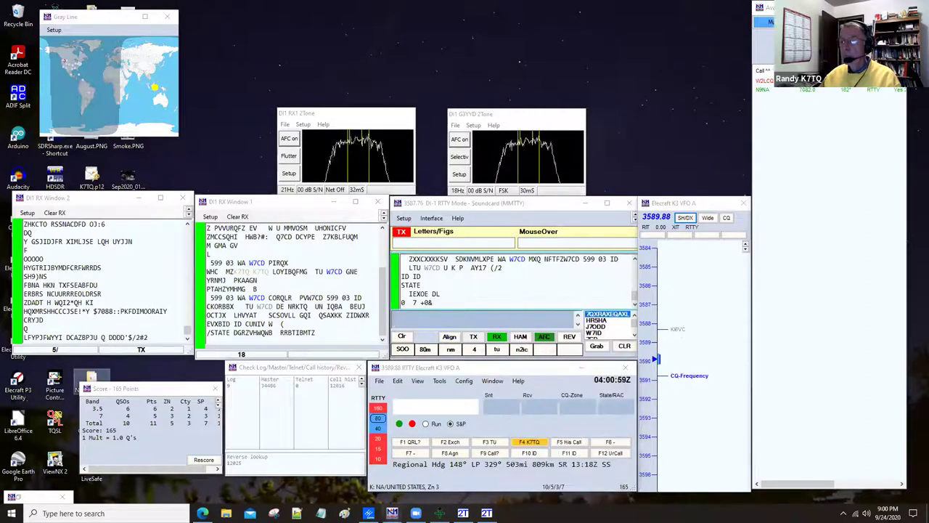
{"action": "mouse_move", "coordinate": [391, 512]}
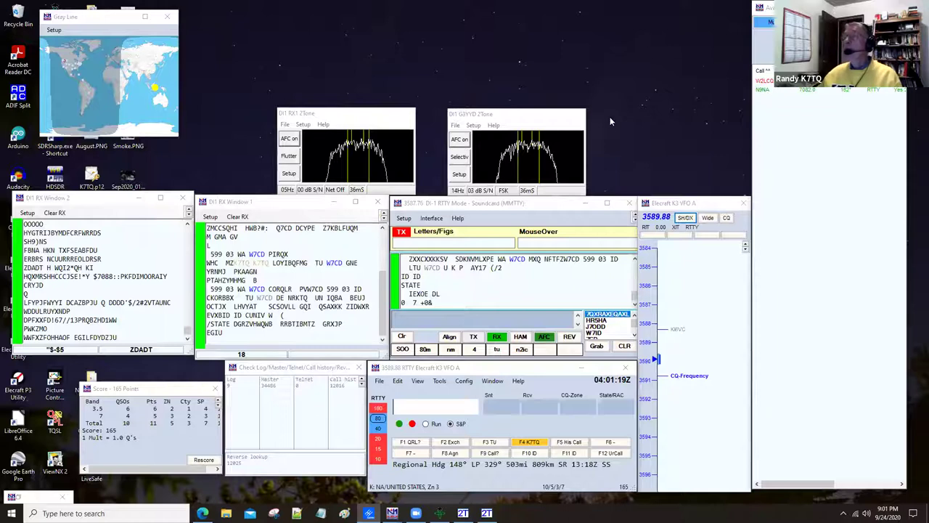
{"action": "left_click", "coordinate": [471, 327]}
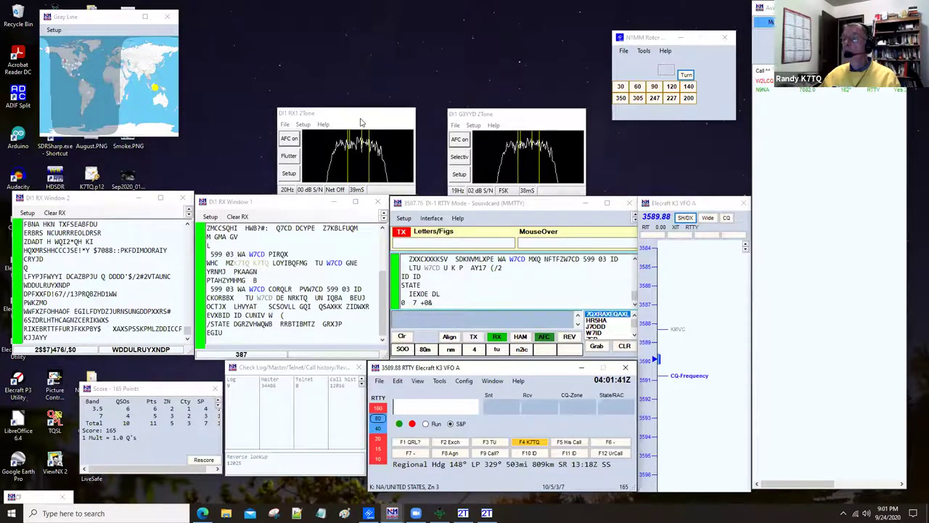
Step: Set the display width of the DI1 G3YYD 2Tone decoder to 500 Hz in its settings
{"action": "left_click", "coordinate": [472, 125]}
{"action": "left_click", "coordinate": [472, 125]}
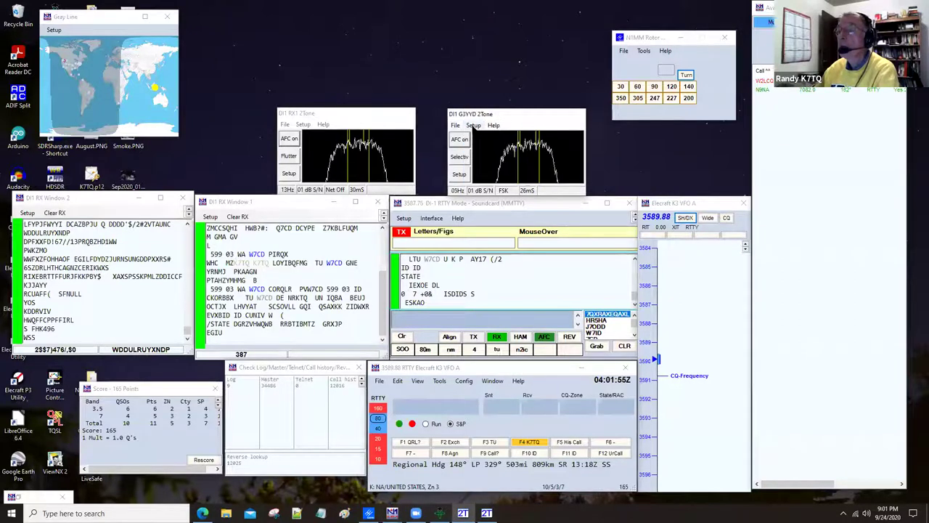
{"action": "left_click", "coordinate": [472, 125]}
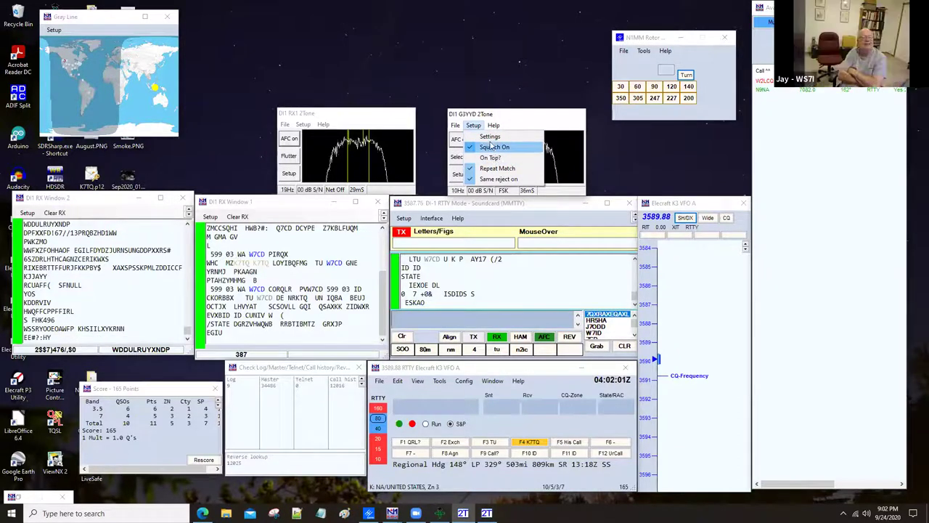
{"action": "left_click", "coordinate": [490, 137]}
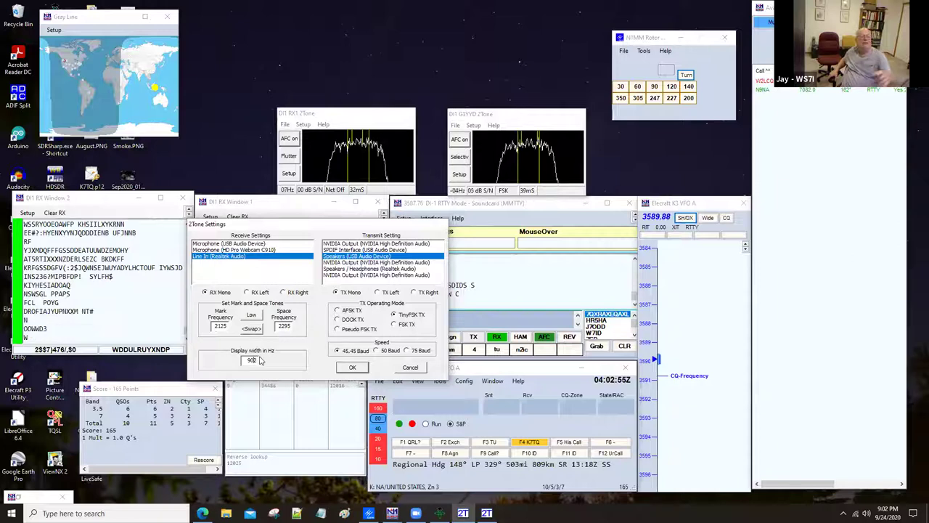
{"action": "key", "text": "BackSpace"}
{"action": "key", "text": "BackSpace"}
{"action": "key", "text": "BackSpace"}
{"action": "type", "text": "50"}
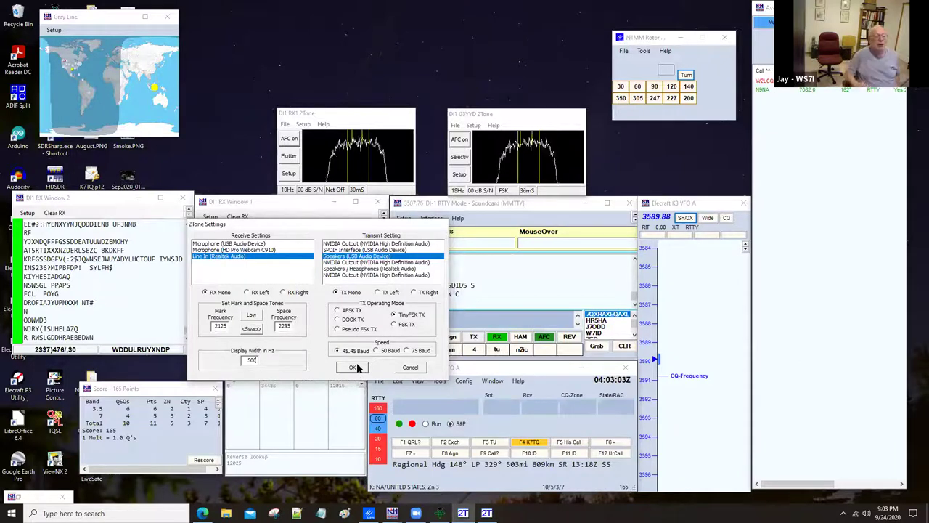
{"action": "left_click", "coordinate": [352, 367]}
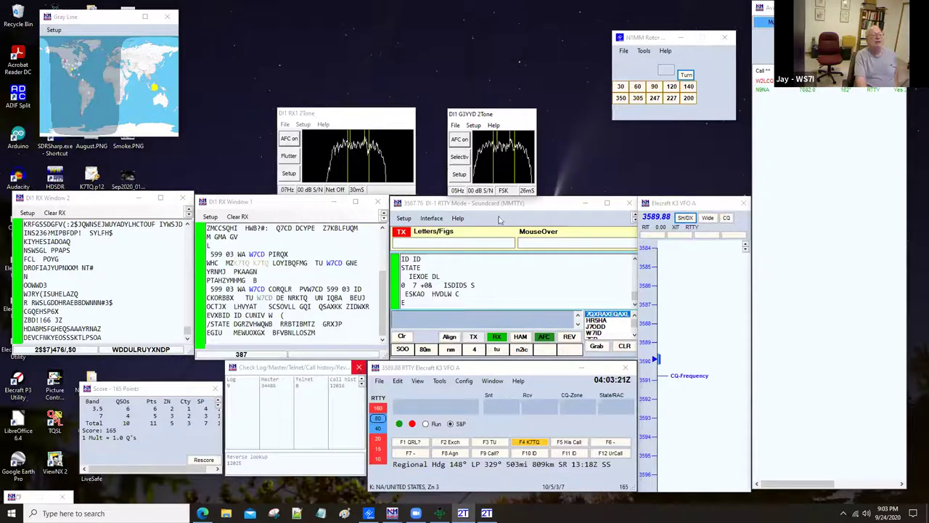
Step: Recheck the settings of the DI1 G3YYD 2Tone decoder, moving the dialog into clear view before closing it
{"action": "left_click", "coordinate": [473, 125]}
{"action": "left_click", "coordinate": [494, 137]}
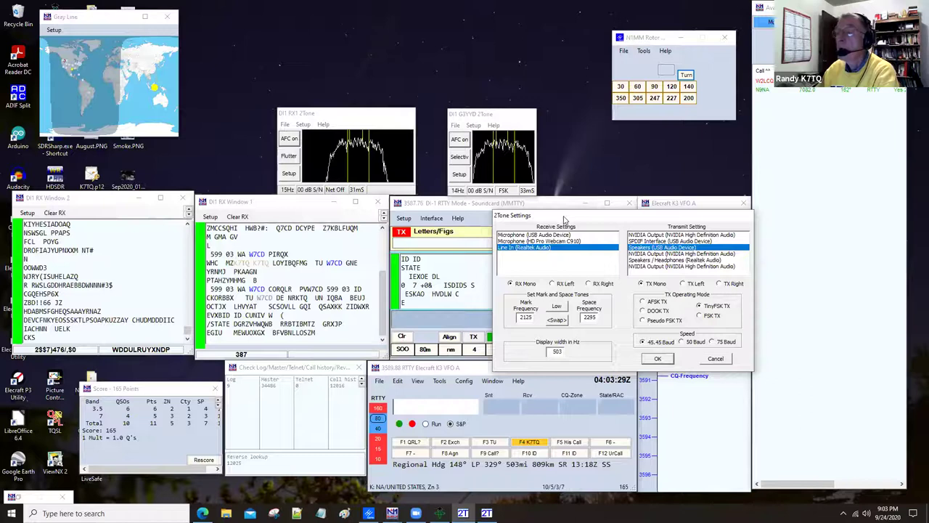
{"action": "left_click_drag", "start_coordinate": [523, 215], "coordinate": [331, 164]}
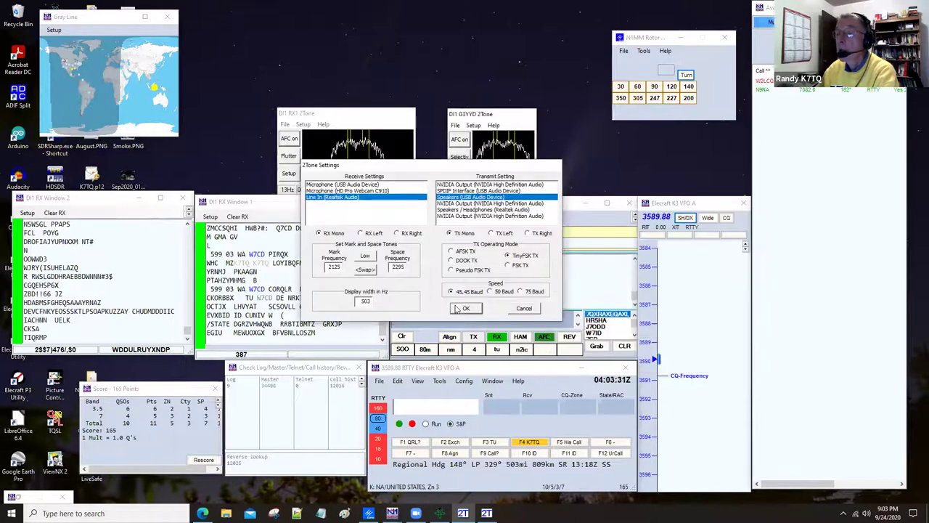
{"action": "key", "text": "Return"}
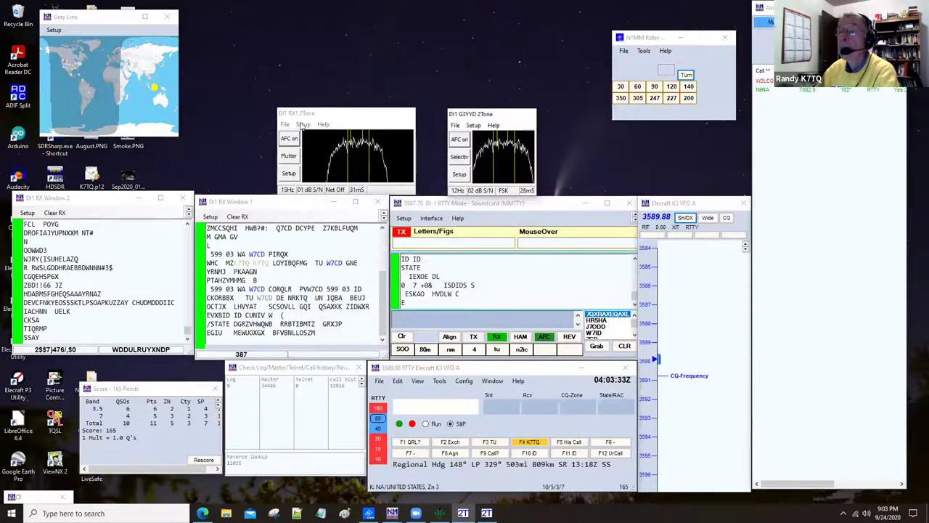
Step: Set the display width of the DI1 RX1 2Tone decoder to 500 Hz in its settings
{"action": "left_click", "coordinate": [303, 125]}
{"action": "left_click", "coordinate": [316, 136]}
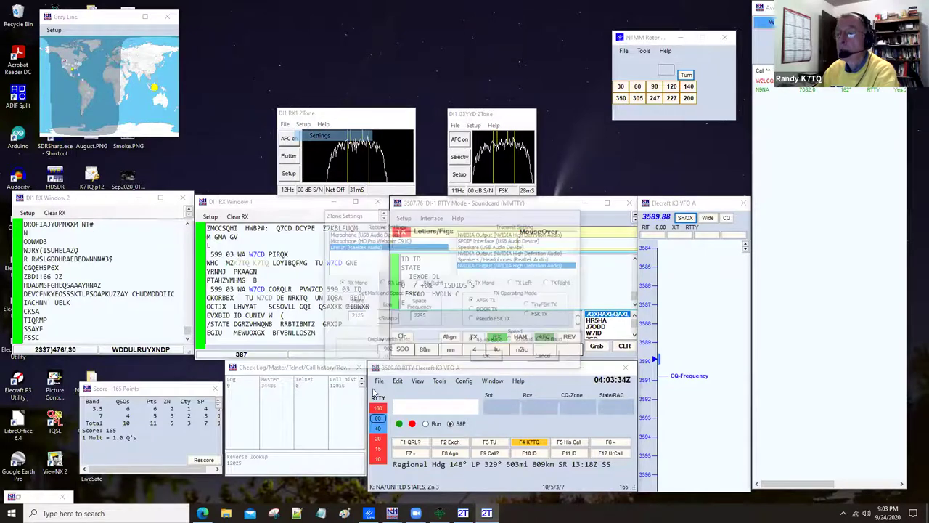
{"action": "double_click", "coordinate": [387, 349]}
{"action": "type", "text": "5"}
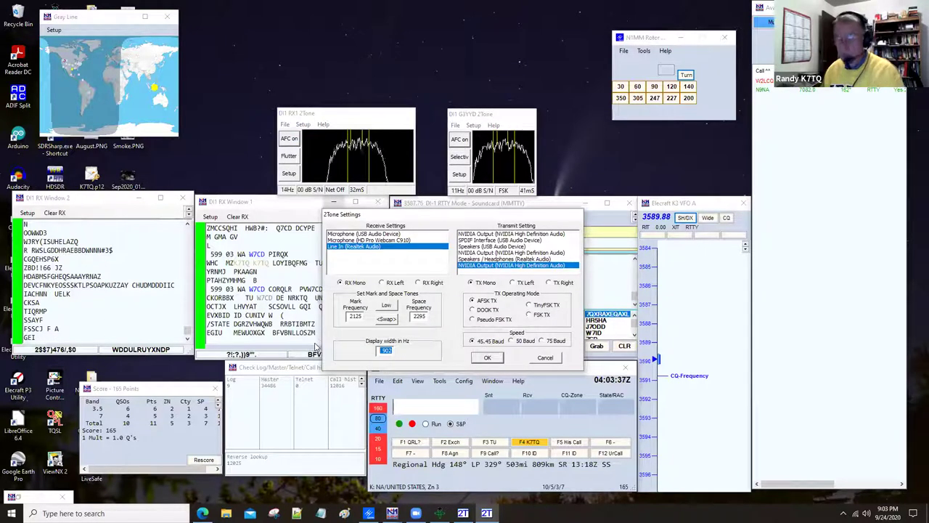
{"action": "type", "text": "00"}
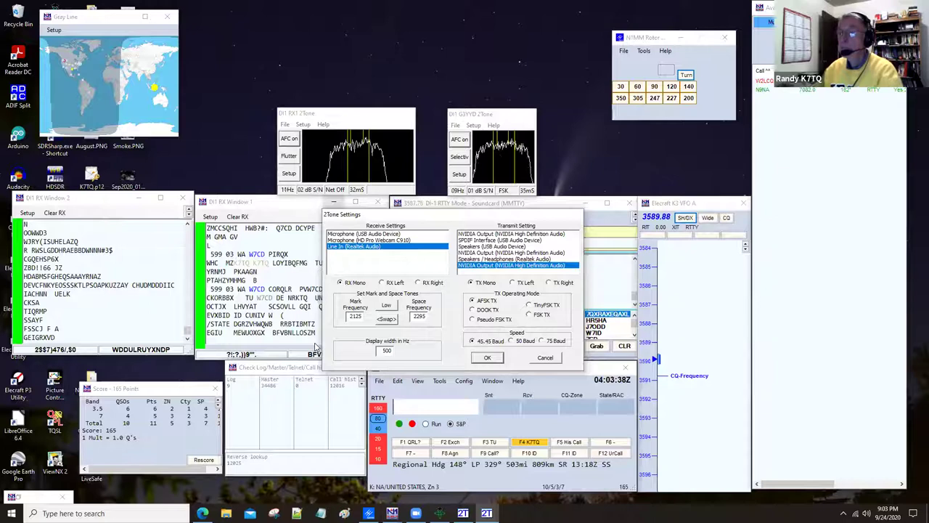
{"action": "left_click", "coordinate": [485, 357]}
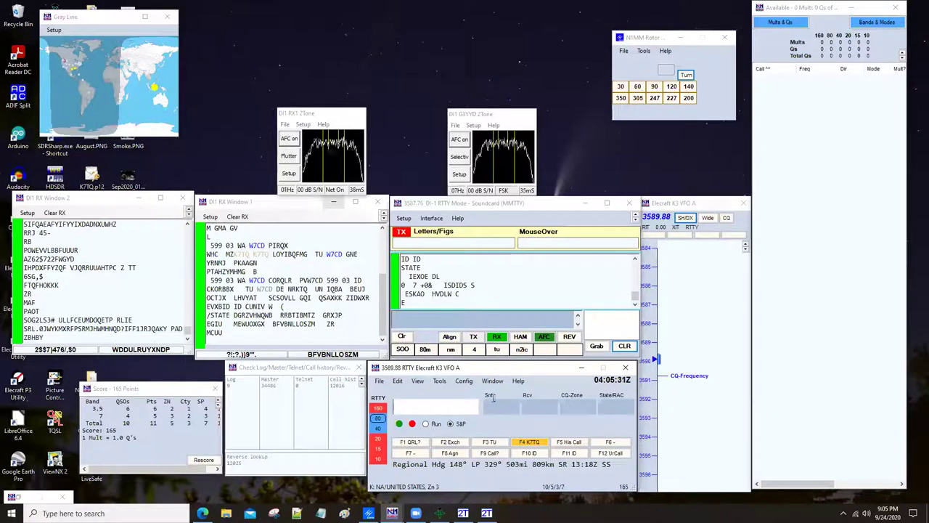
Step: Open the CQWWRTTY.mc function key messages for editing and review the Run and S&P message definitions
{"action": "right_click", "coordinate": [491, 443]}
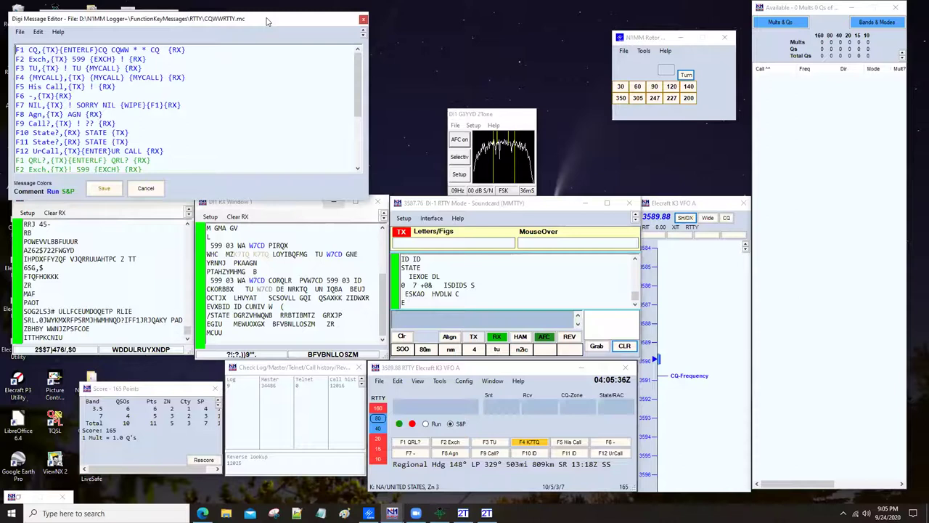
{"action": "left_click_drag", "start_coordinate": [239, 19], "coordinate": [470, 47]}
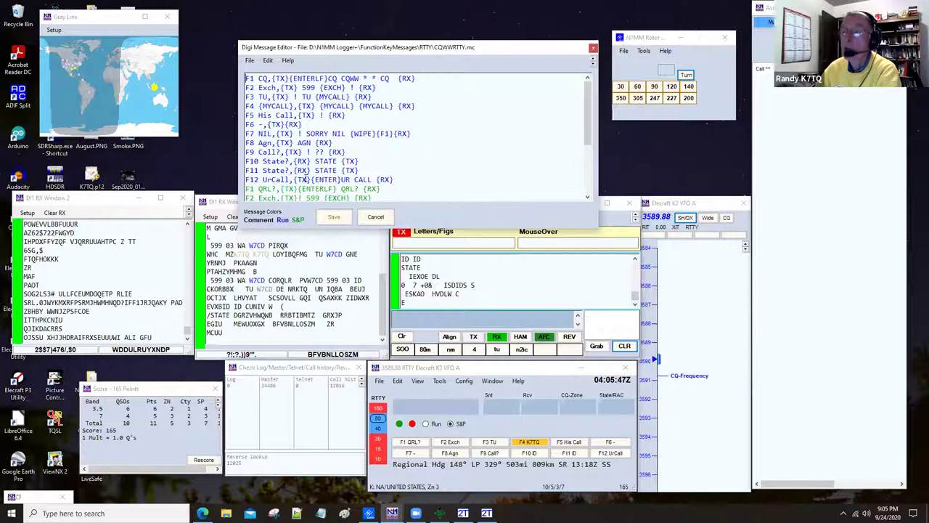
{"action": "scroll", "coordinate": [305, 179], "scroll_direction": "down", "scroll_amount": 2}
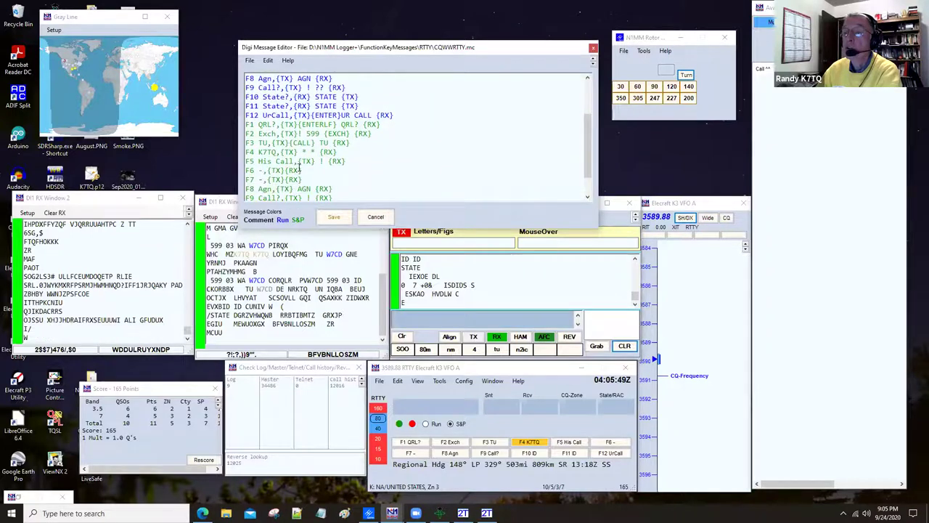
{"action": "scroll", "coordinate": [299, 167], "scroll_direction": "down", "scroll_amount": 1}
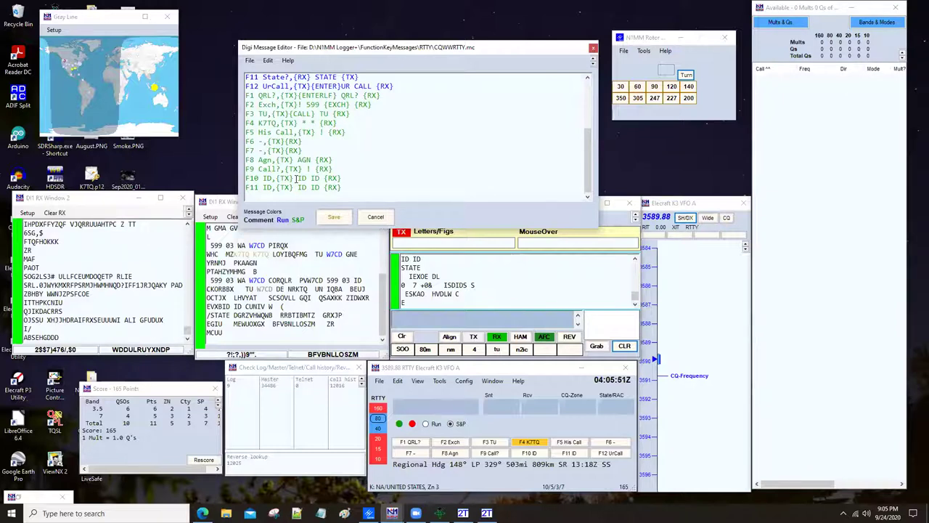
{"action": "scroll", "coordinate": [296, 178], "scroll_direction": "up", "scroll_amount": 4}
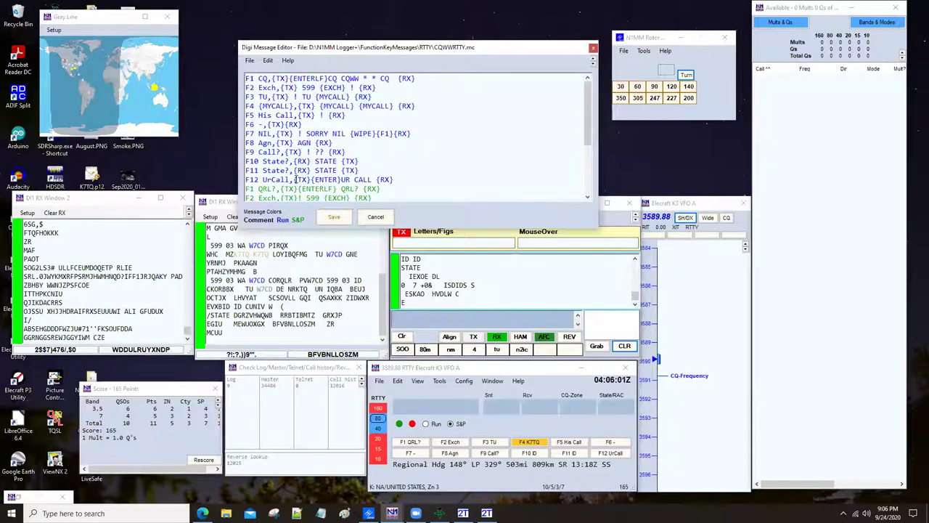
{"action": "scroll", "coordinate": [296, 178], "scroll_direction": "down", "scroll_amount": 1}
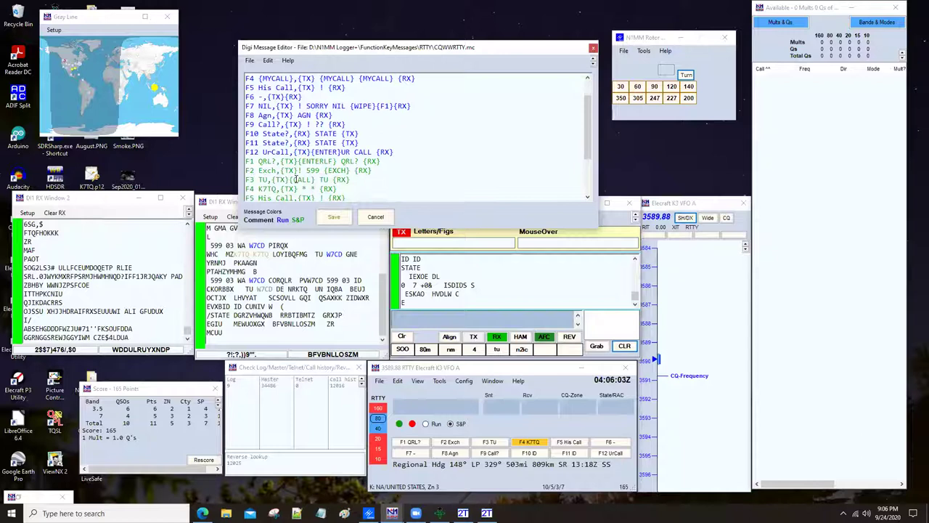
{"action": "scroll", "coordinate": [296, 179], "scroll_direction": "down", "scroll_amount": 1}
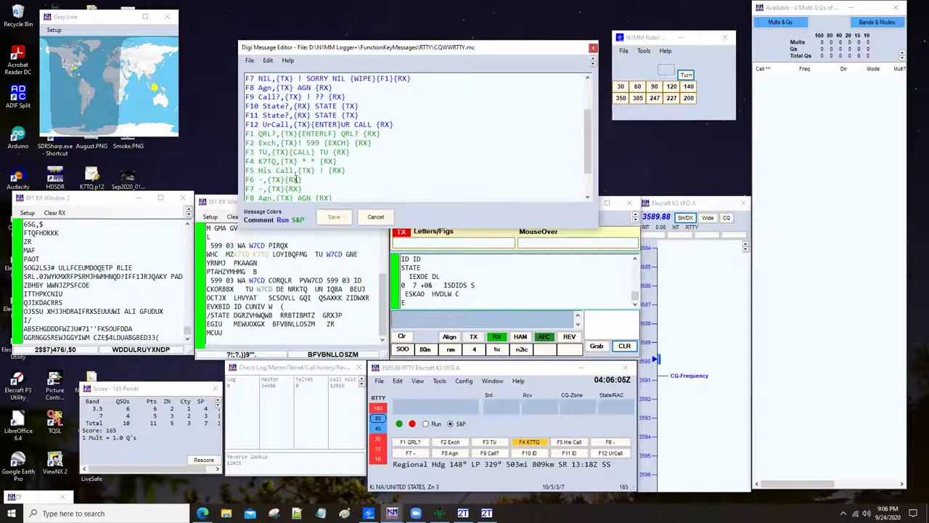
{"action": "scroll", "coordinate": [296, 179], "scroll_direction": "up", "scroll_amount": 2}
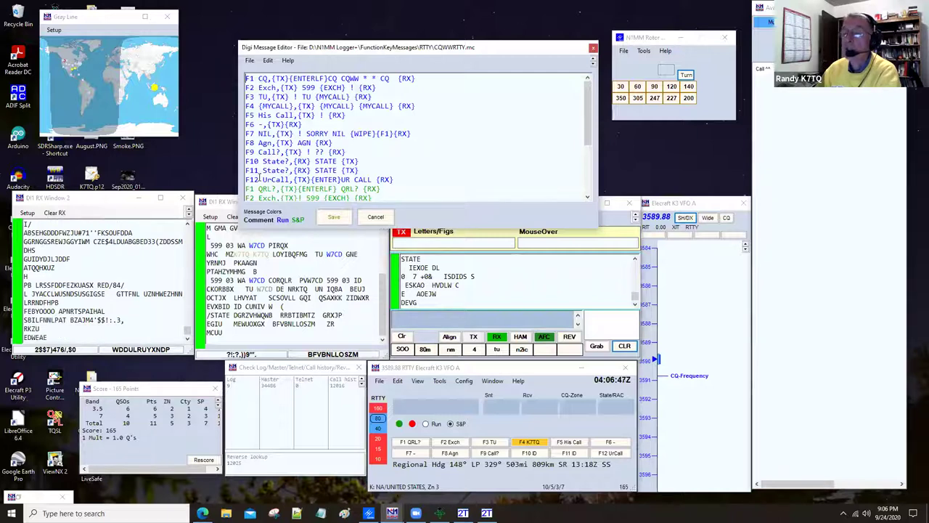
Step: Look through the S&P messages once more down to the ID entries, then close the message editor without saving
{"action": "scroll", "coordinate": [259, 176], "scroll_direction": "down", "scroll_amount": 2}
{"action": "scroll", "coordinate": [259, 176], "scroll_direction": "down", "scroll_amount": 1}
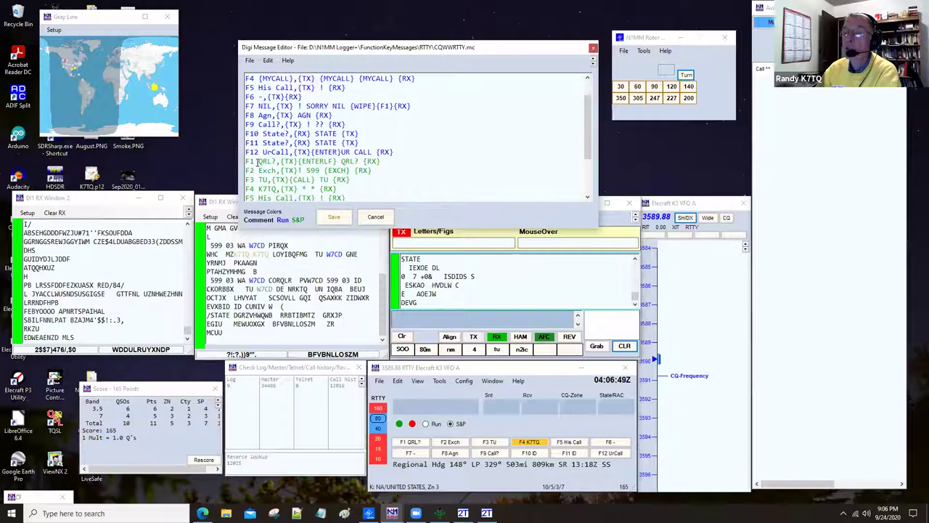
{"action": "scroll", "coordinate": [256, 161], "scroll_direction": "down", "scroll_amount": 6}
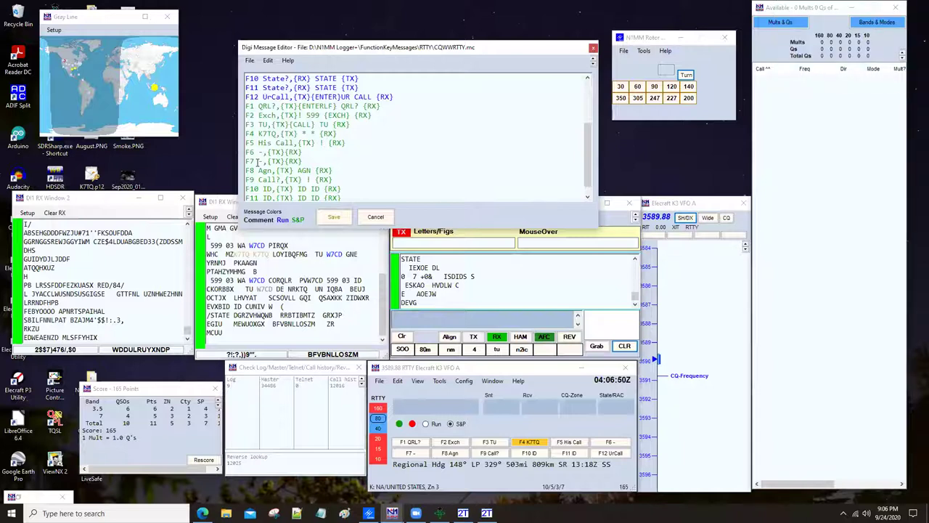
{"action": "scroll", "coordinate": [257, 161], "scroll_direction": "up", "scroll_amount": 9}
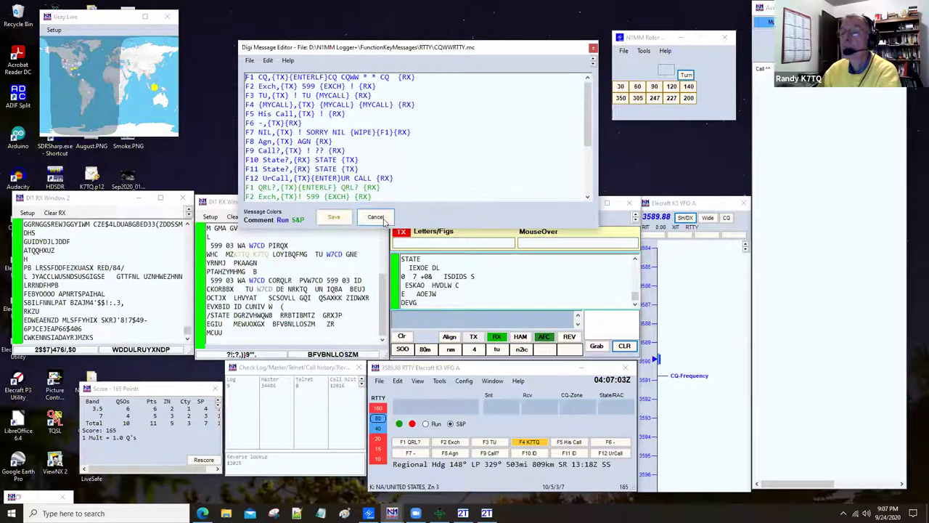
{"action": "left_click", "coordinate": [376, 217]}
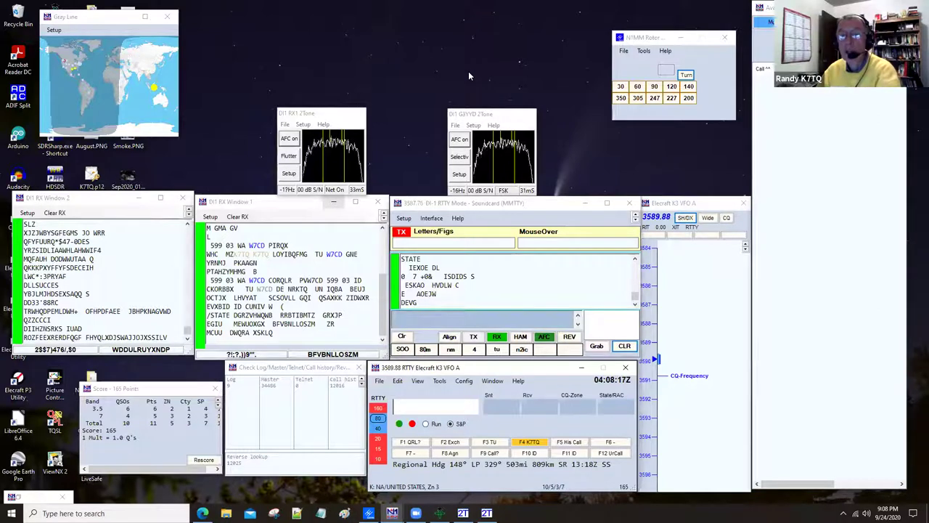
Step: Open the digital interface settings, check the MMTTY window layout choices and save the settings with the Normal layout
{"action": "left_click", "coordinate": [404, 219]}
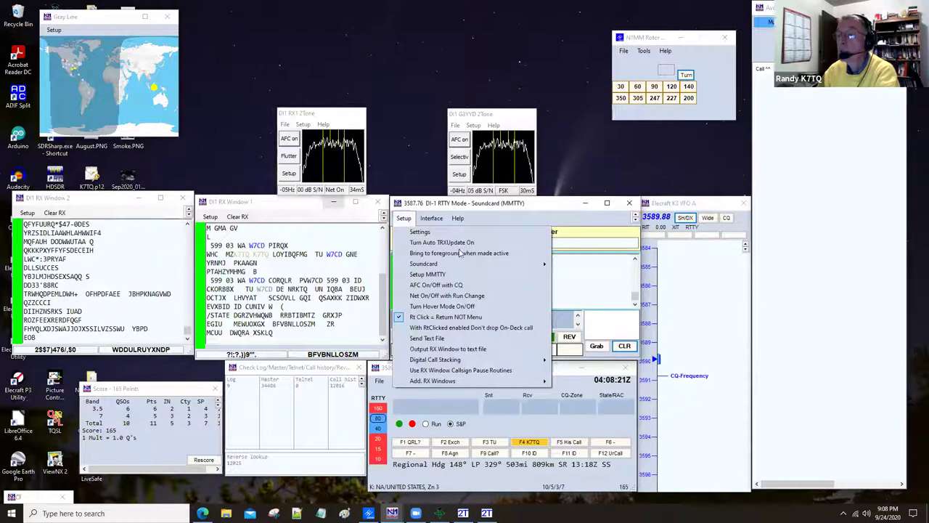
{"action": "left_click", "coordinate": [456, 276]}
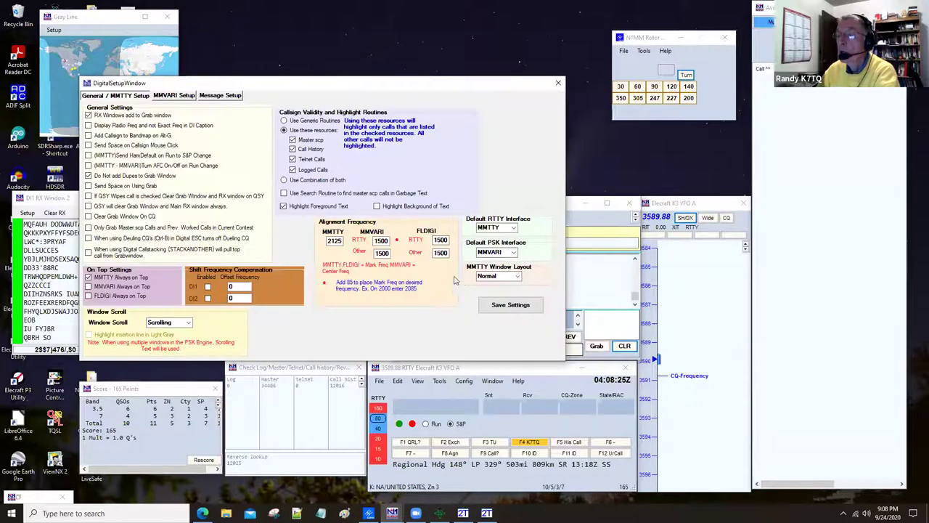
{"action": "left_click", "coordinate": [515, 276]}
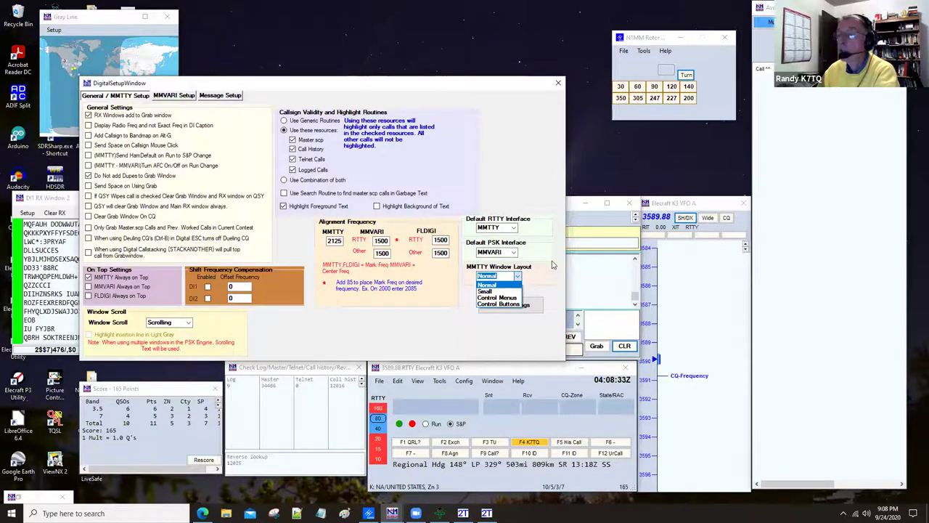
{"action": "left_click", "coordinate": [552, 265]}
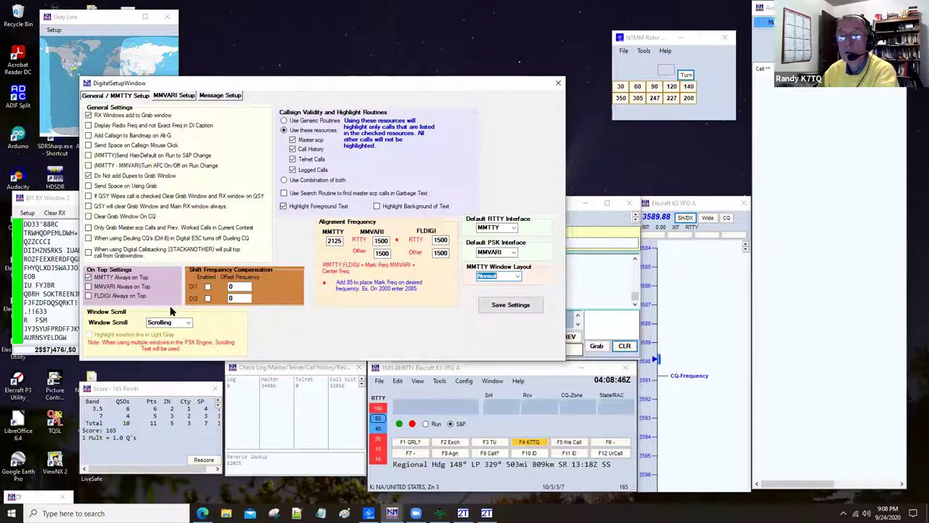
{"action": "left_click", "coordinate": [524, 307]}
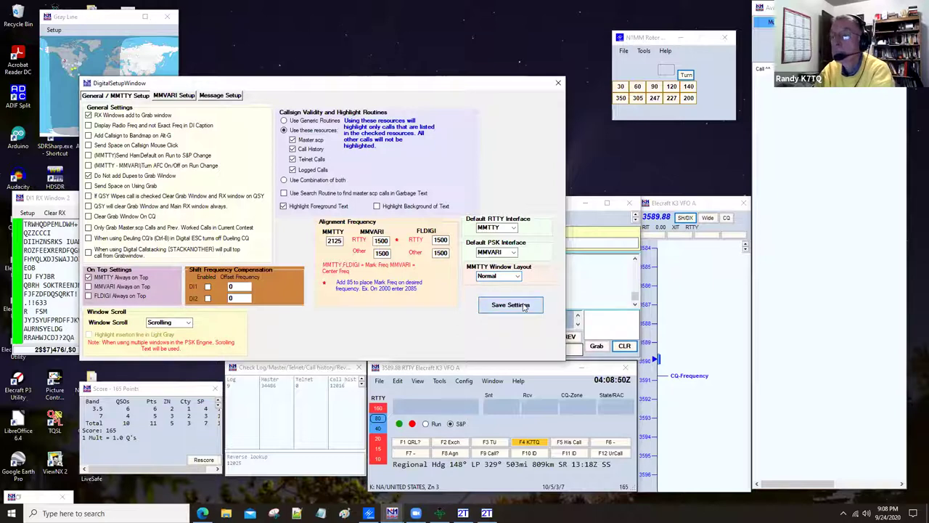
{"action": "left_click", "coordinate": [524, 307]}
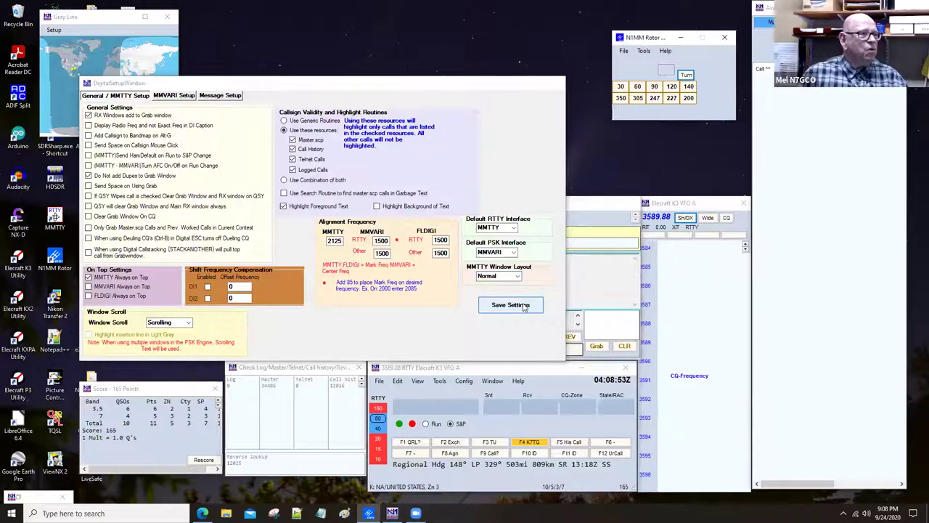